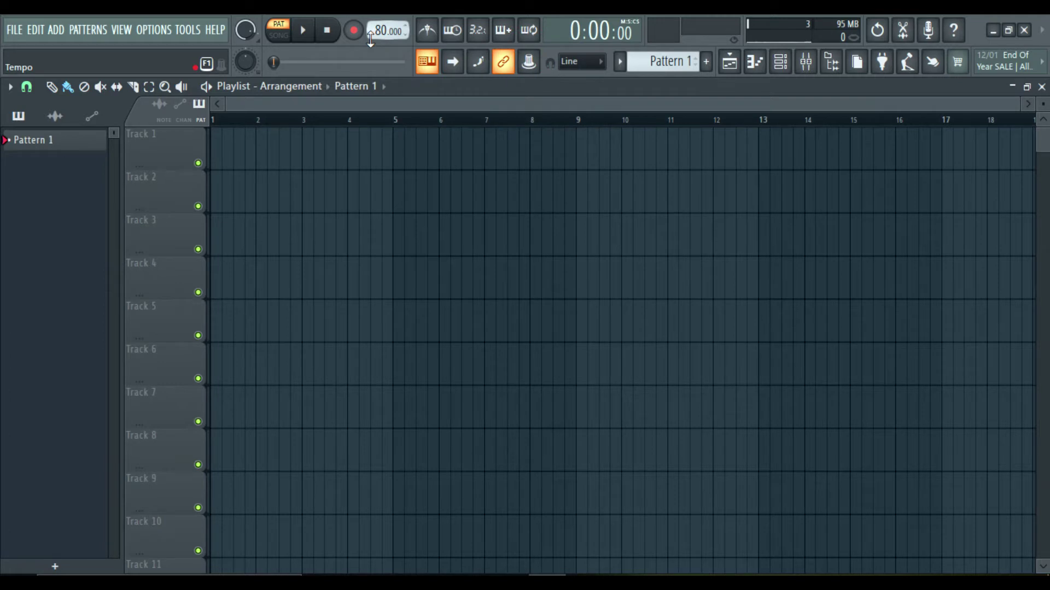
Set the project tempo to 70 BPM and add an FL Keys channel to the channel rack
{"action": "left_click_drag", "start_coordinate": [370, 39], "coordinate": [371, 43]}
{"action": "left_click", "coordinate": [780, 61]}
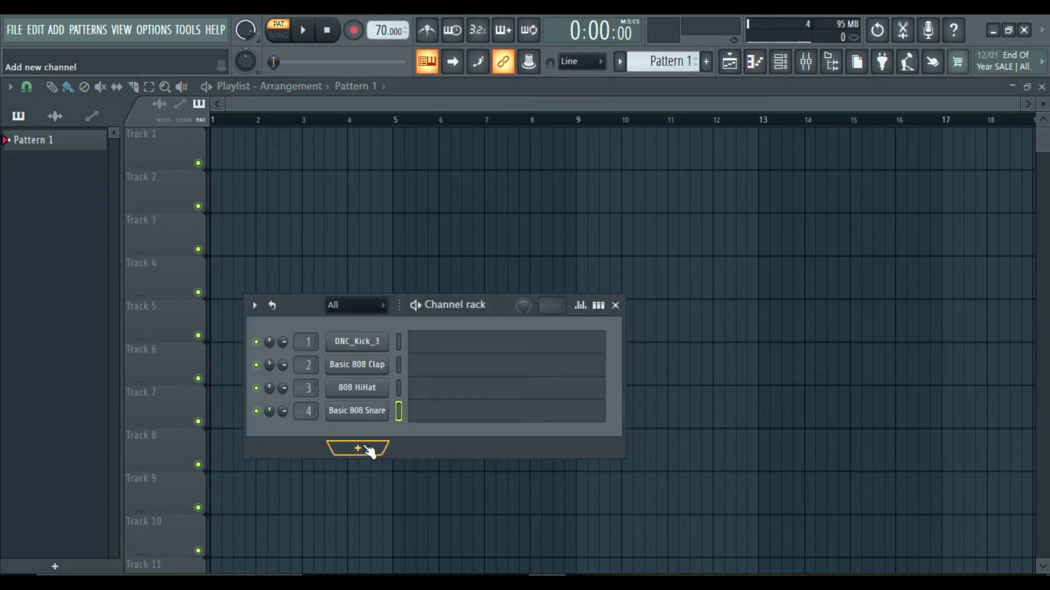
{"action": "left_click", "coordinate": [359, 449]}
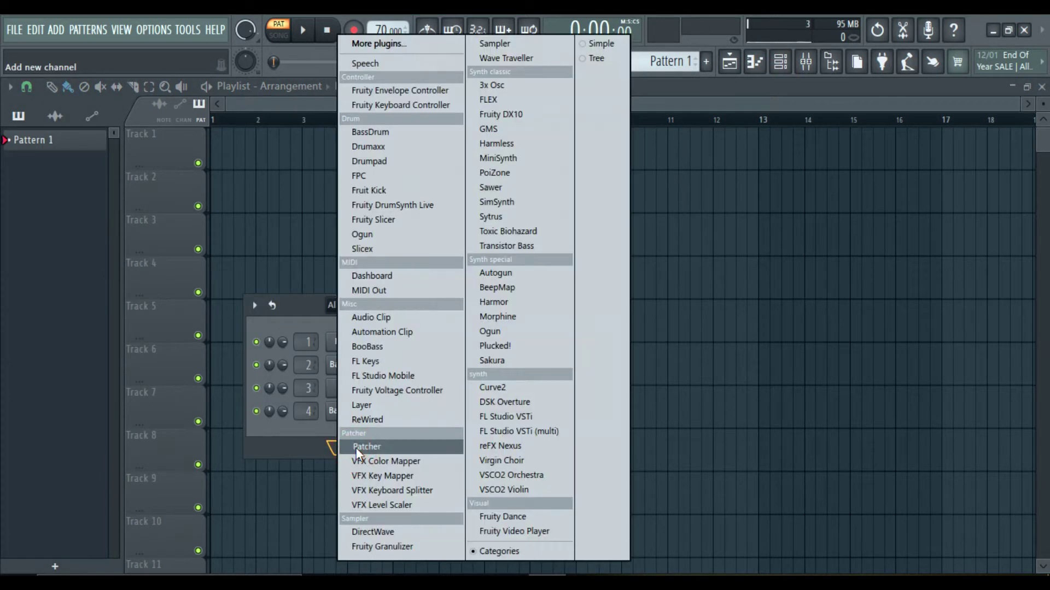
{"action": "left_click", "coordinate": [366, 362]}
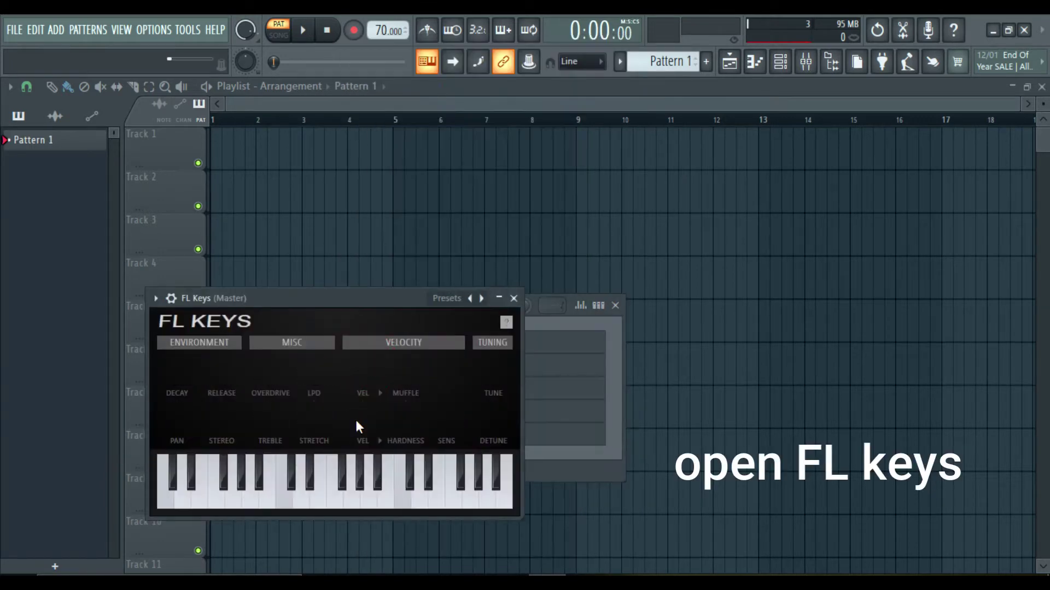
Open the piano roll for FL Keys and audition keys between C5 and C6
{"action": "left_click", "coordinate": [156, 299]}
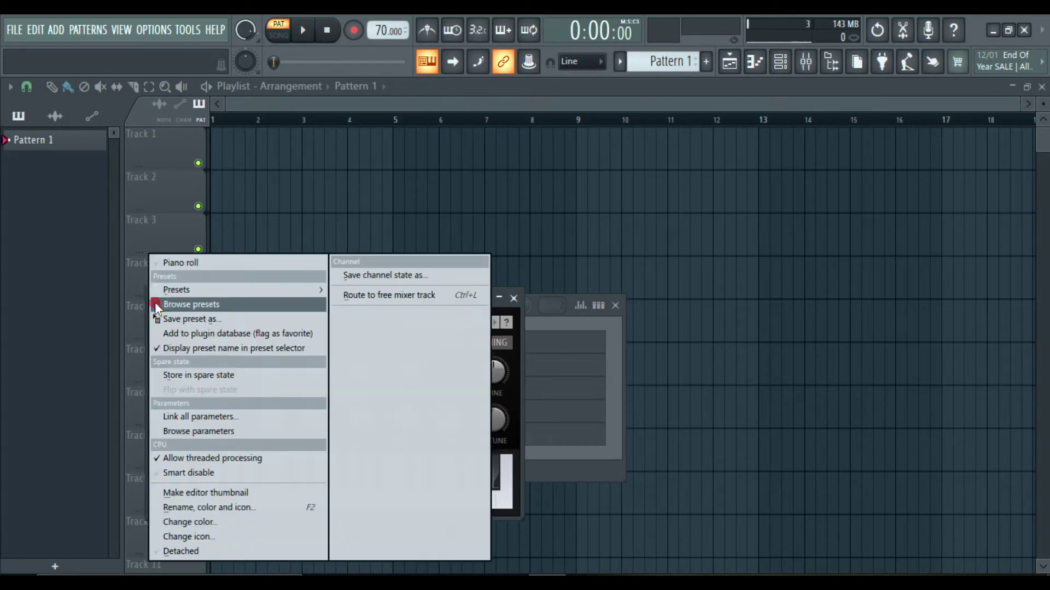
{"action": "left_click", "coordinate": [191, 258]}
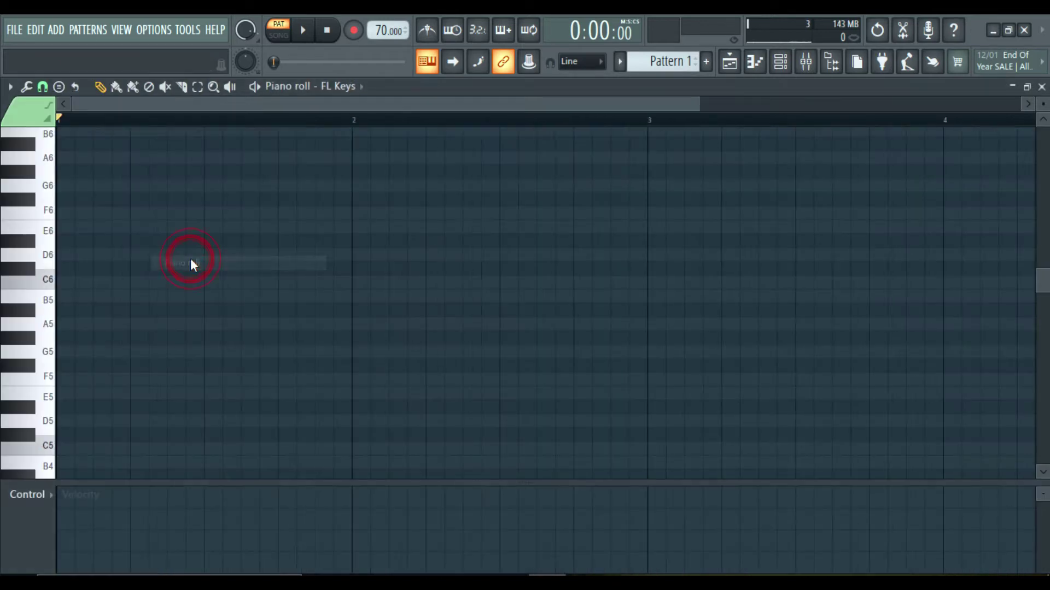
{"action": "left_click", "coordinate": [49, 452]}
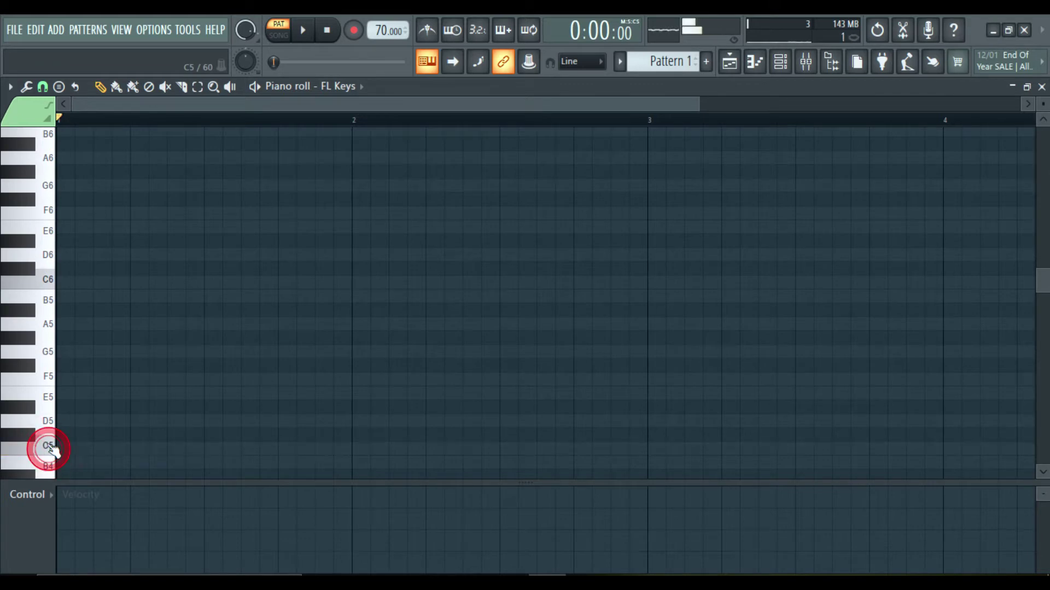
{"action": "left_click", "coordinate": [44, 418]}
{"action": "left_click", "coordinate": [48, 367]}
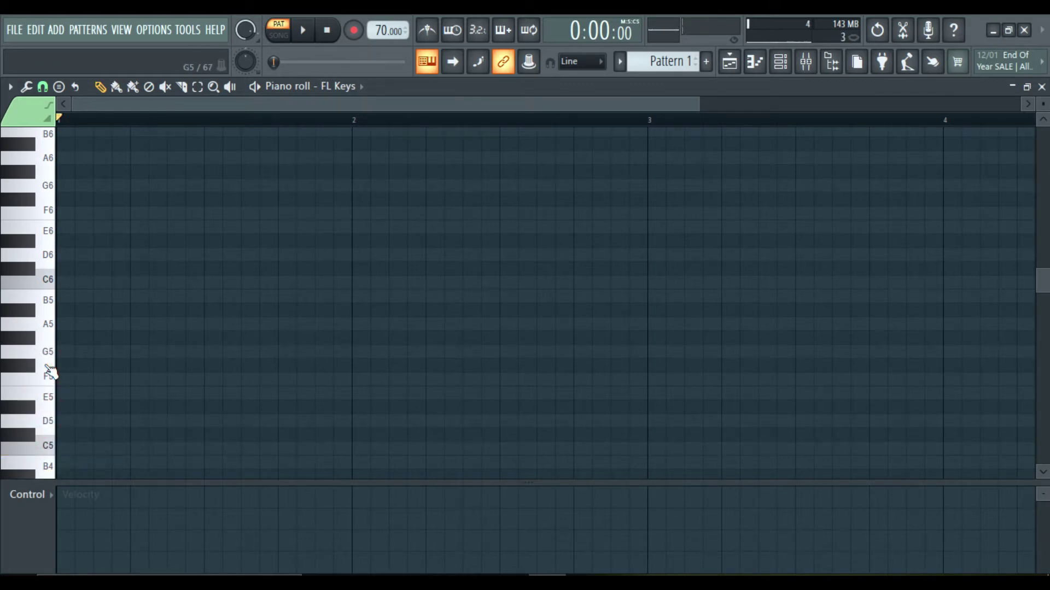
{"action": "left_click", "coordinate": [44, 287]}
{"action": "left_click", "coordinate": [52, 446]}
{"action": "left_click", "coordinate": [49, 280]}
Place a C6 note at the very start of bar 1 and shorten it to one step
{"action": "left_click", "coordinate": [67, 284]}
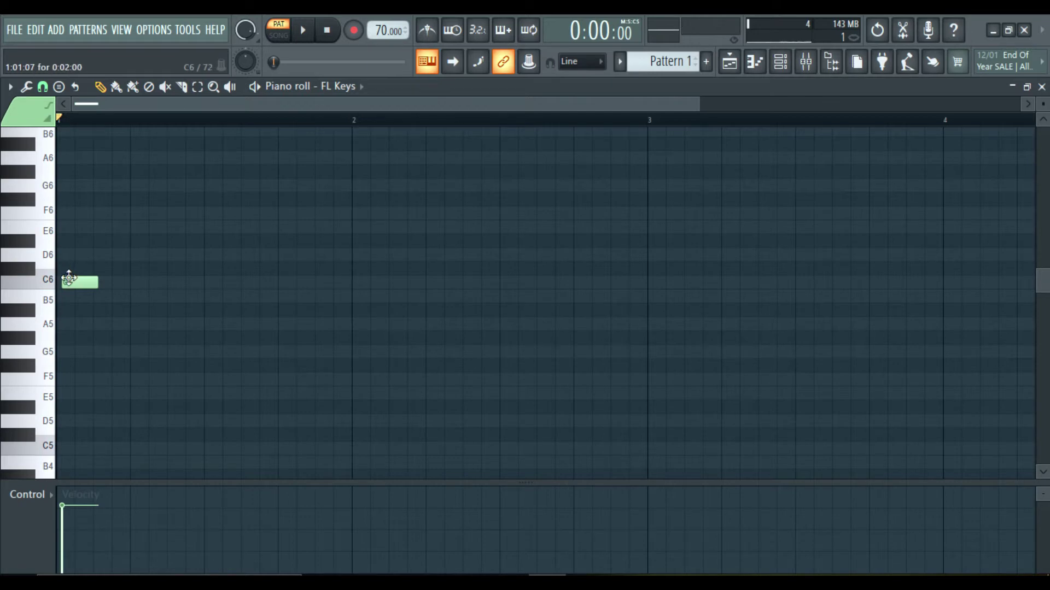
{"action": "left_click_drag", "start_coordinate": [72, 280], "coordinate": [66, 281]}
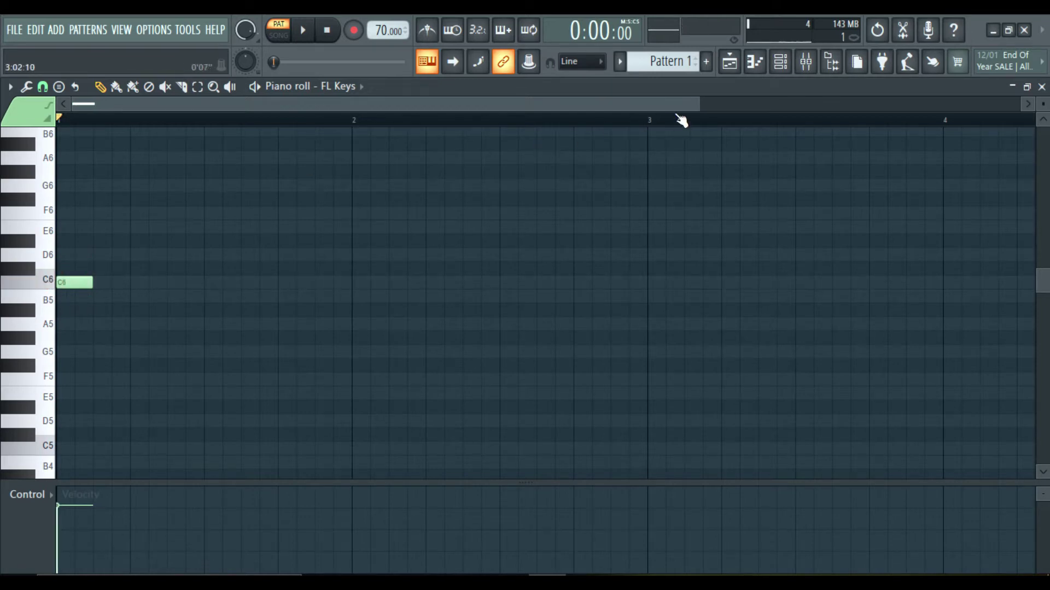
{"action": "left_click_drag", "start_coordinate": [698, 102], "coordinate": [334, 103]}
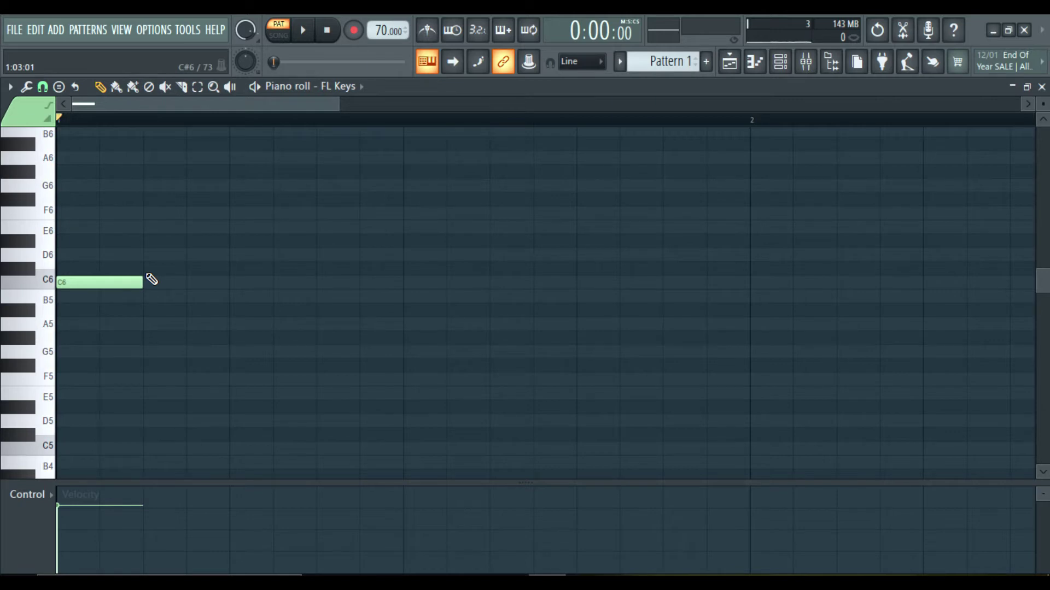
{"action": "left_click_drag", "start_coordinate": [140, 280], "coordinate": [109, 278]}
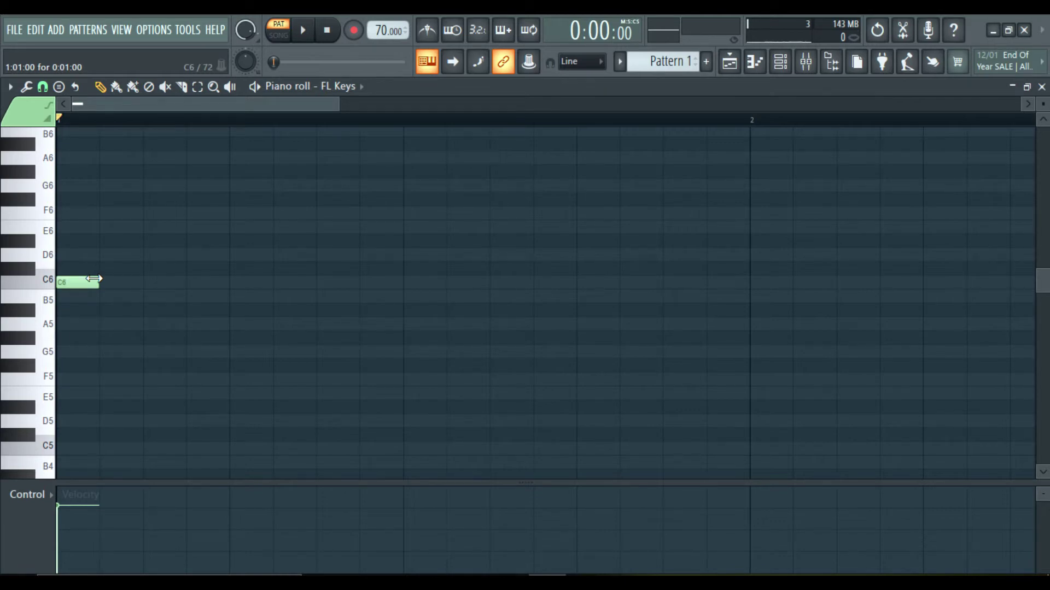
{"action": "left_click", "coordinate": [85, 284]}
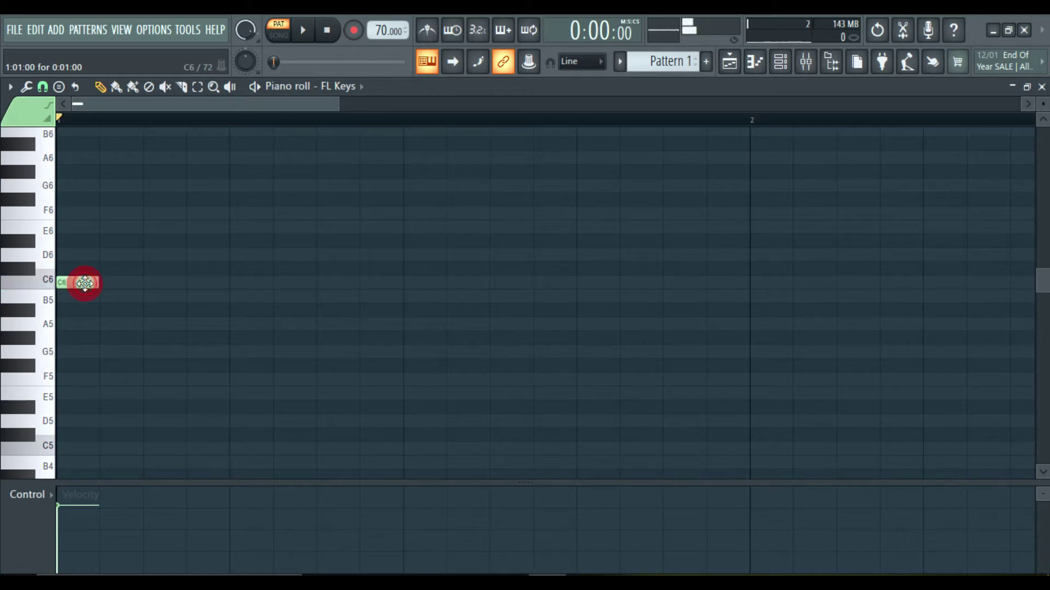
{"action": "left_click", "coordinate": [102, 283]}
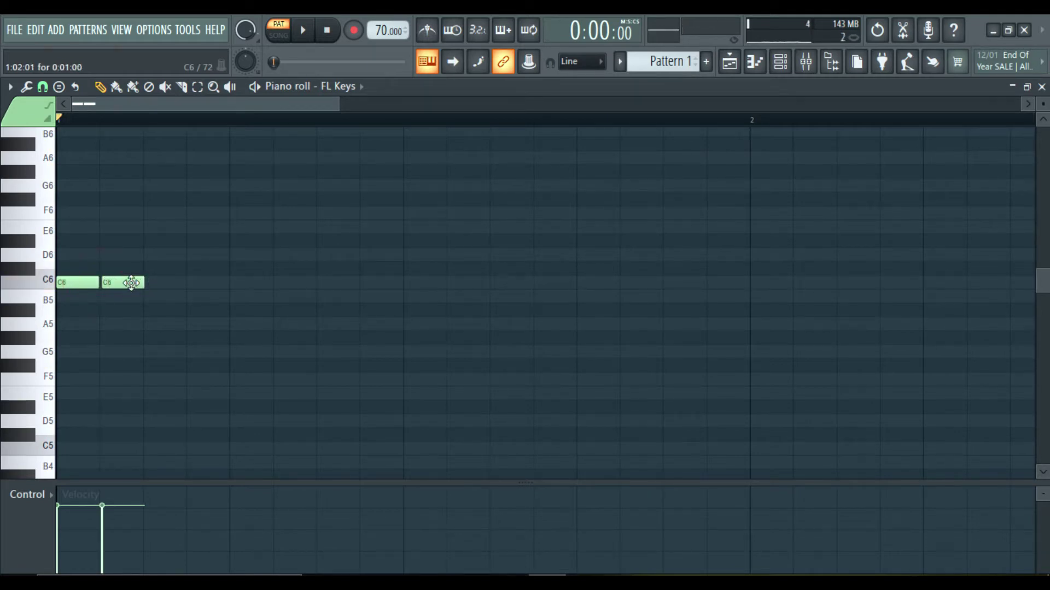
{"action": "left_click_drag", "start_coordinate": [129, 283], "coordinate": [128, 283]}
{"action": "left_click", "coordinate": [139, 284]}
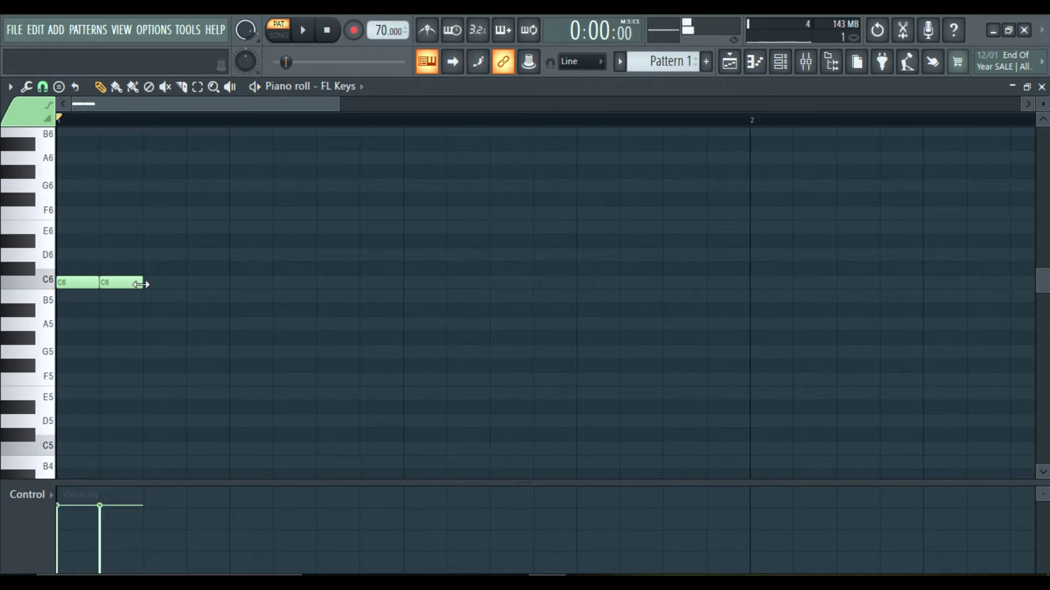
{"action": "right_click", "coordinate": [133, 283]}
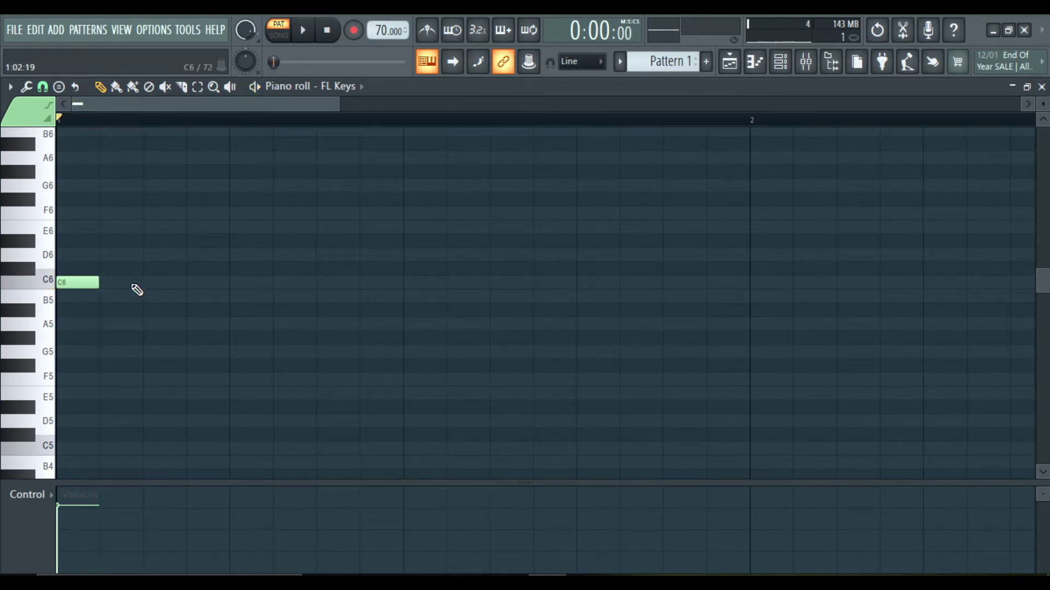
Lengthen the first C6 note to two steps and add a matching C6 note directly after it at step 3
{"action": "left_click_drag", "start_coordinate": [99, 283], "coordinate": [122, 287]}
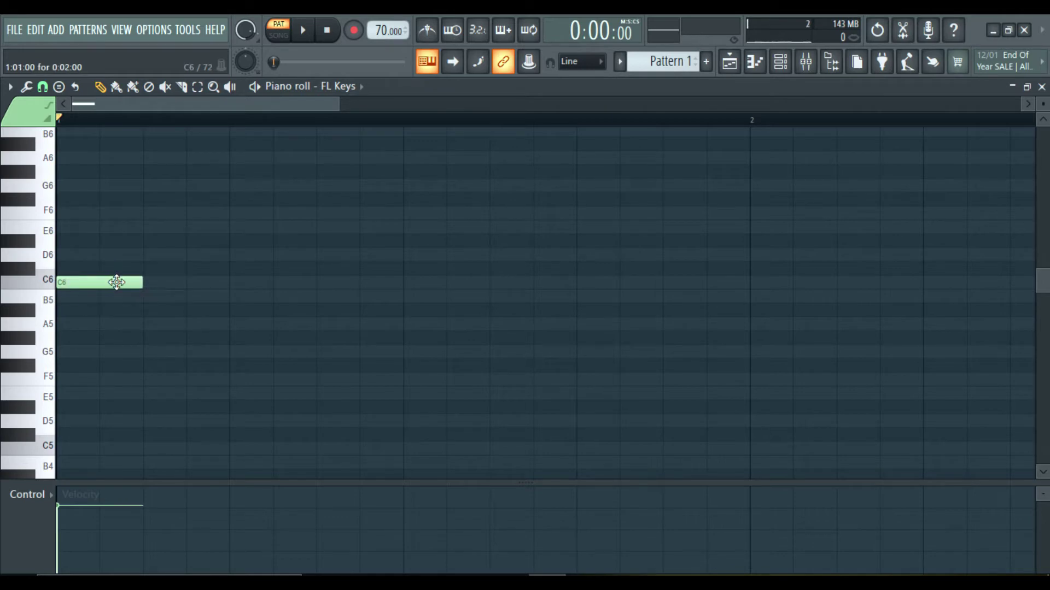
{"action": "left_click", "coordinate": [116, 282]}
{"action": "left_click", "coordinate": [146, 282]}
{"action": "left_click", "coordinate": [199, 282]}
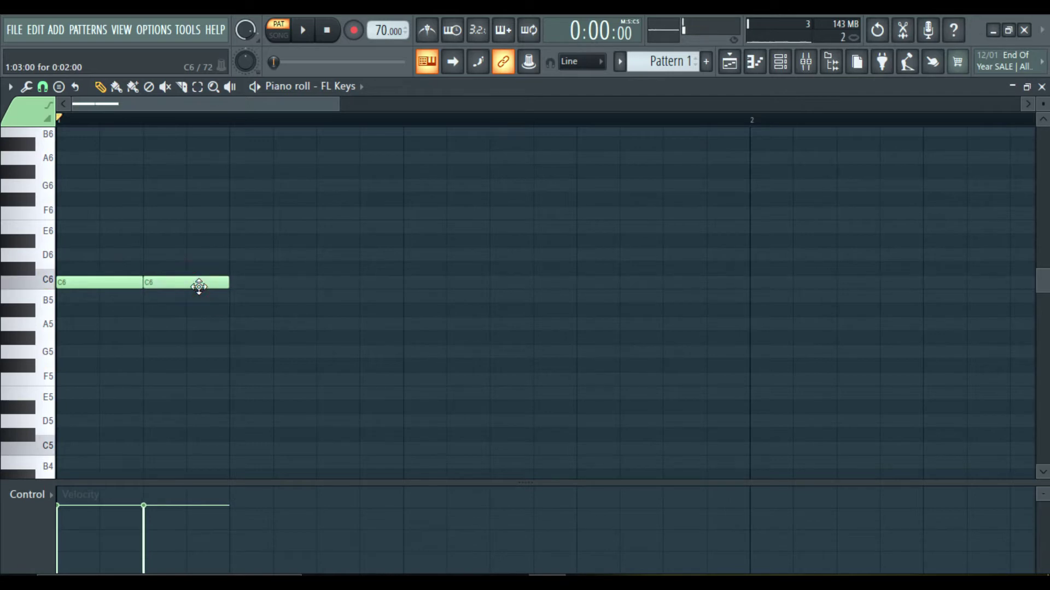
{"action": "left_click", "coordinate": [211, 284]}
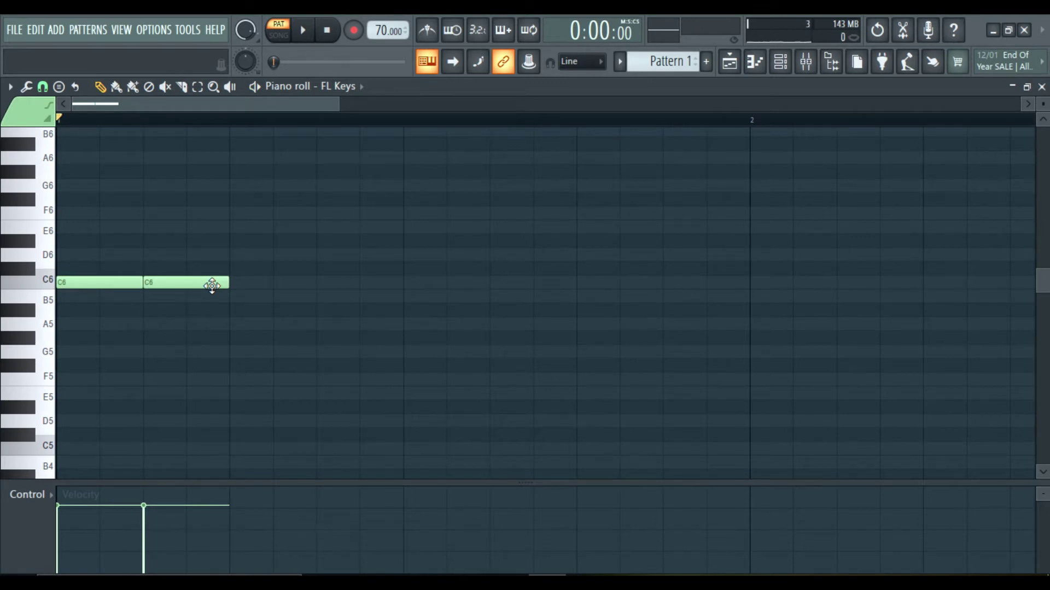
Set the piano roll's snap to grid to Line
{"action": "left_click", "coordinate": [42, 86]}
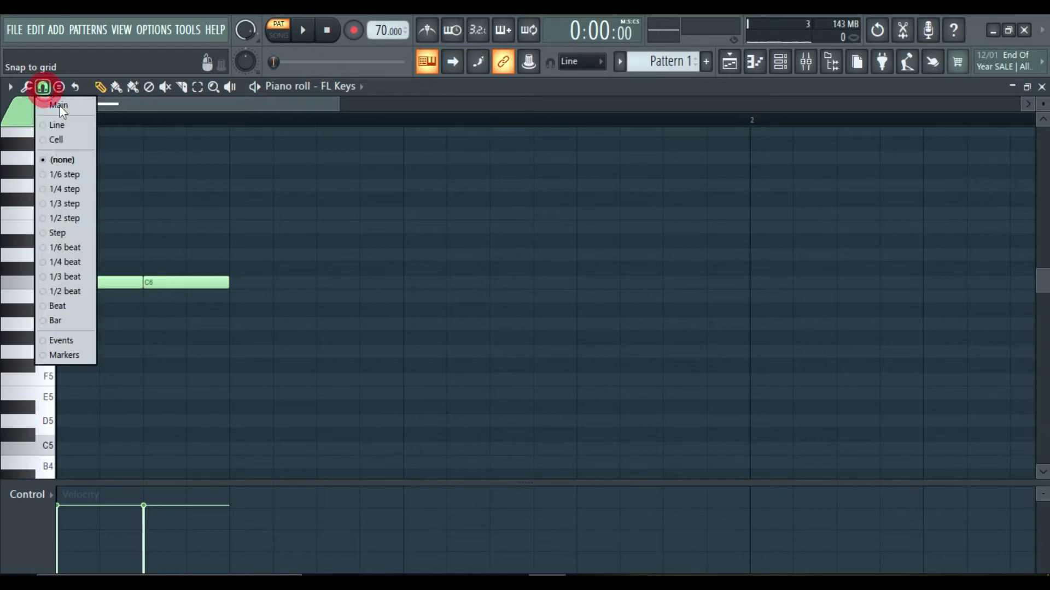
{"action": "left_click", "coordinate": [63, 120]}
Add a third two-step C6 note directly after the second and play the pattern
{"action": "left_click", "coordinate": [195, 280]}
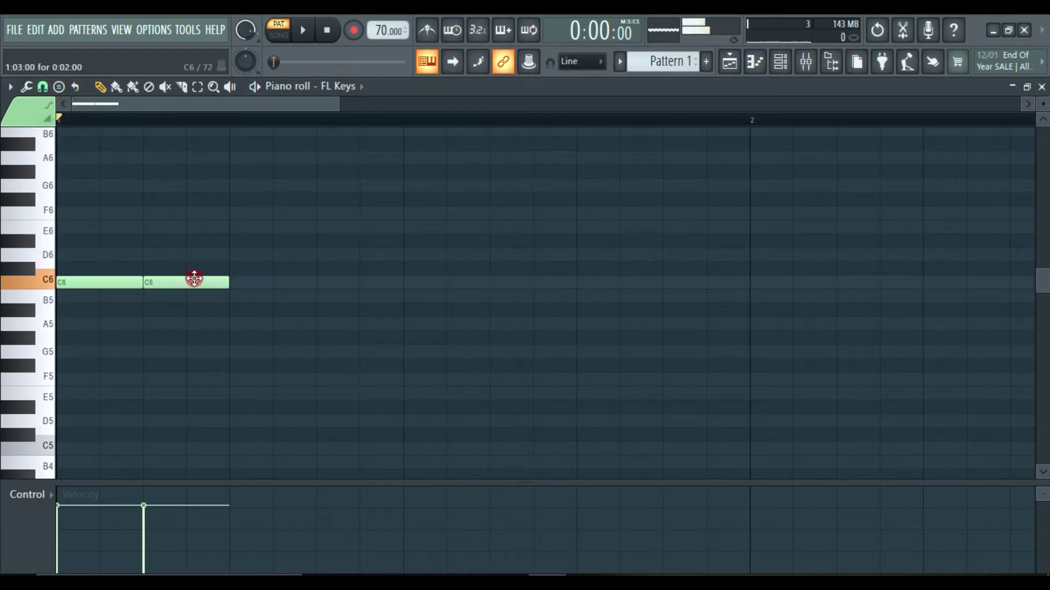
{"action": "left_click", "coordinate": [235, 283]}
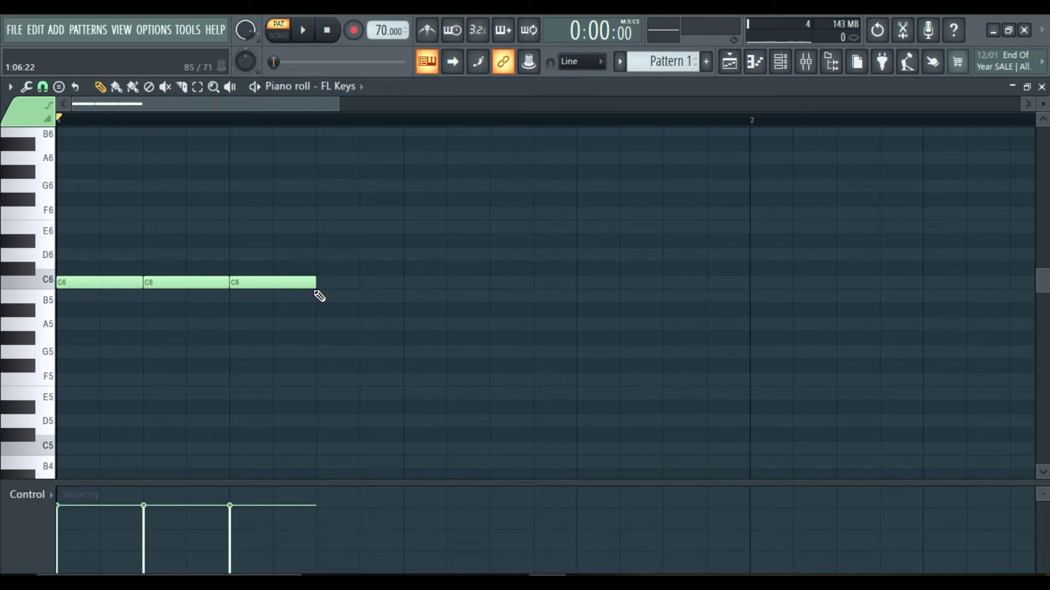
{"action": "key", "text": "space"}
{"action": "key", "text": "space"}
Play the pattern once more, and delete the second and third C6 notes
{"action": "left_click_drag", "start_coordinate": [341, 104], "coordinate": [656, 111]}
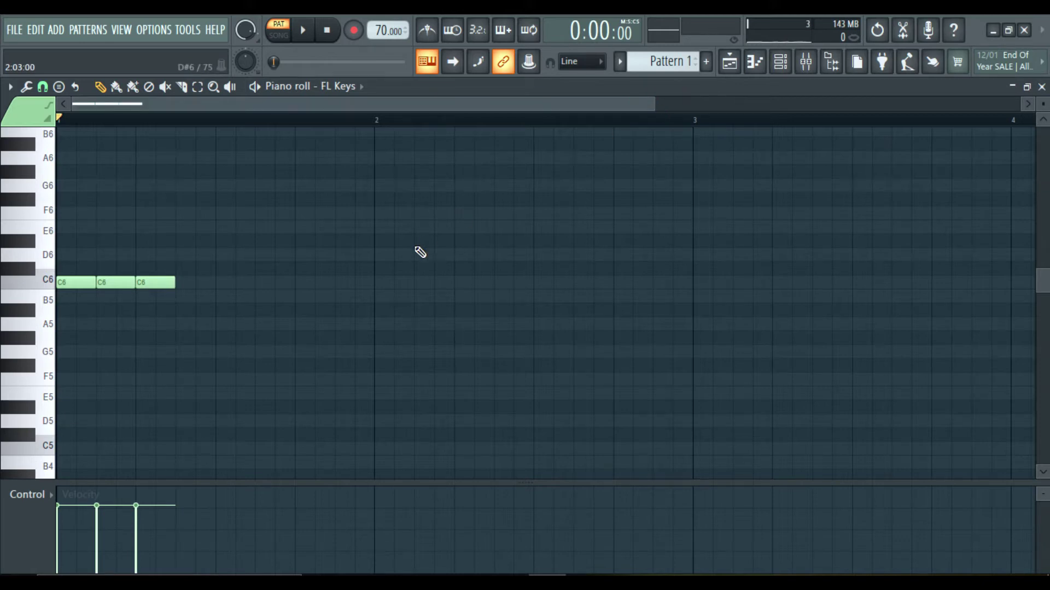
{"action": "key", "text": "space"}
{"action": "key", "text": "space"}
{"action": "right_click", "coordinate": [130, 282]}
{"action": "right_click", "coordinate": [162, 283]}
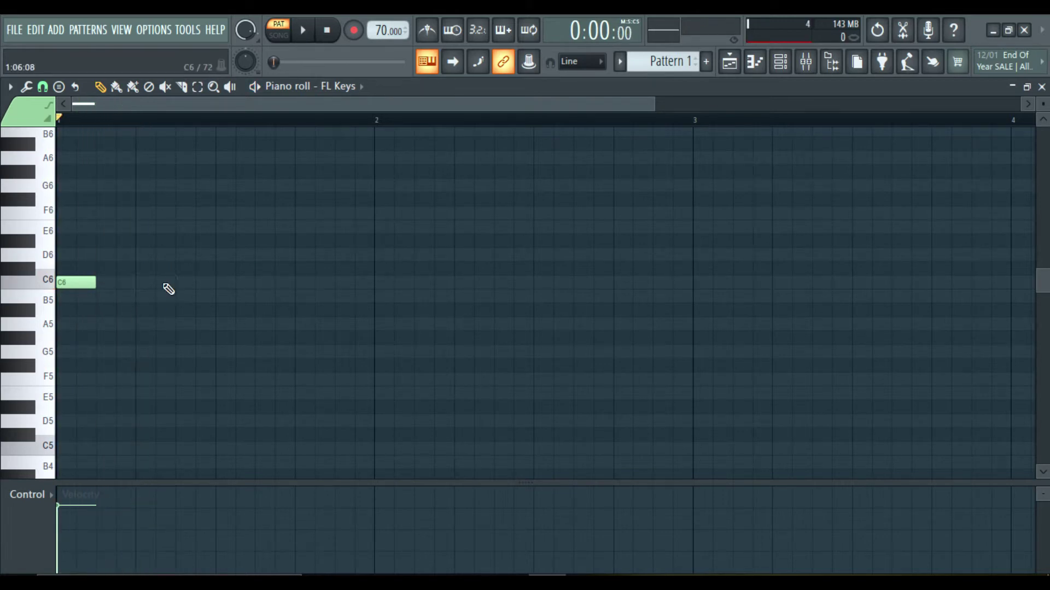
Lengthen the first C6 note to four steps, add two matching C6 notes at steps 5 and 9, and play the pattern
{"action": "left_click_drag", "start_coordinate": [100, 282], "coordinate": [131, 286]}
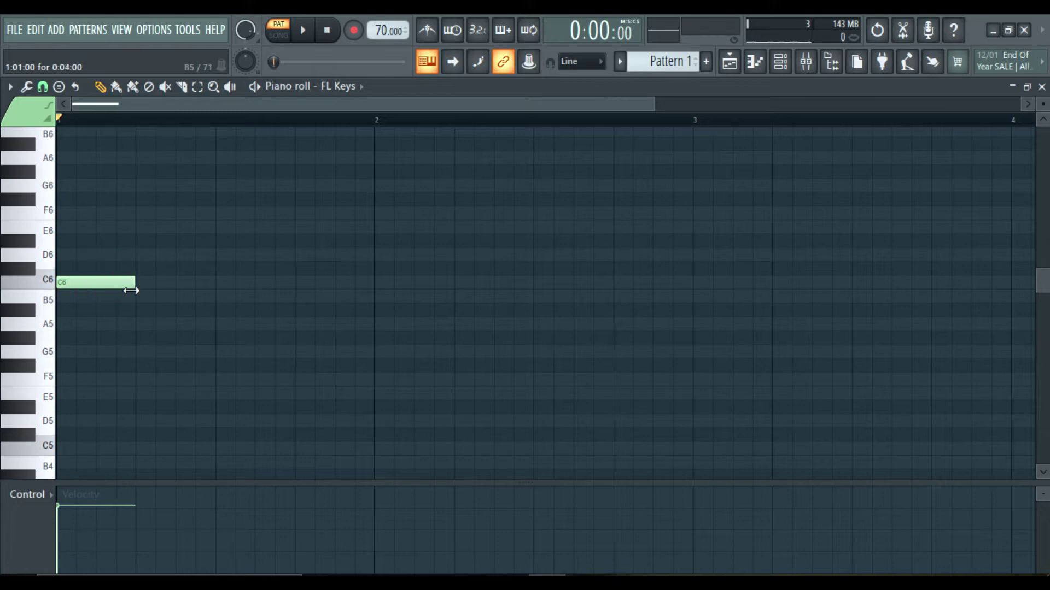
{"action": "left_click", "coordinate": [111, 282]}
{"action": "left_click", "coordinate": [142, 283]}
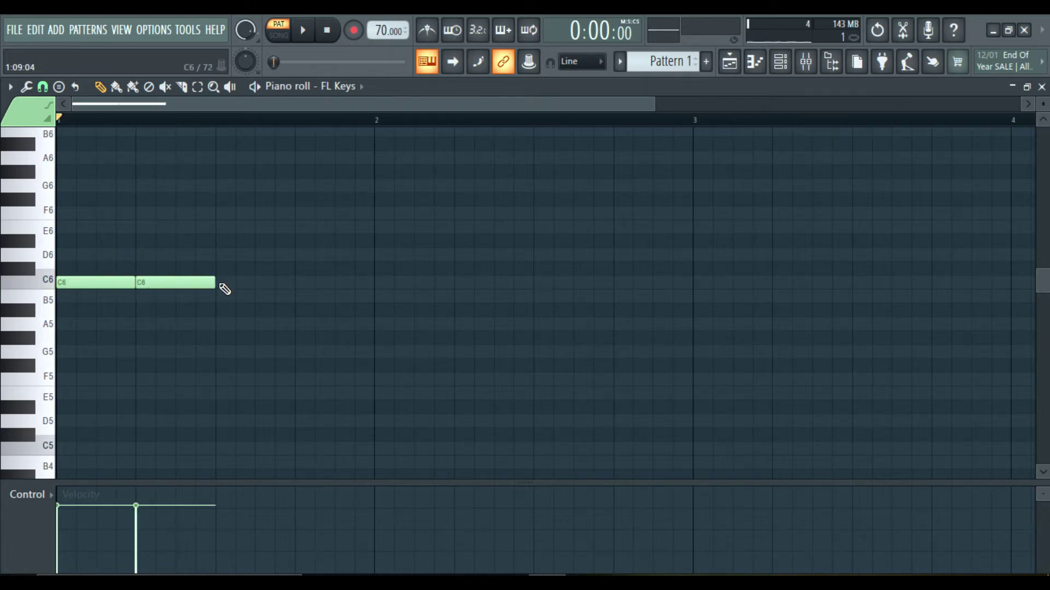
{"action": "left_click", "coordinate": [218, 283]}
{"action": "key", "text": "space"}
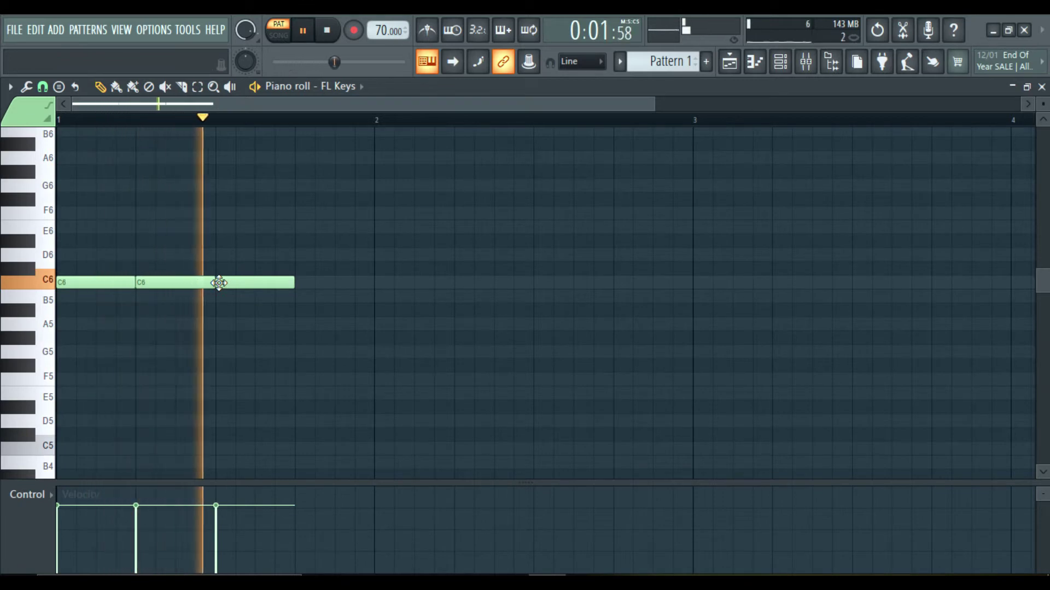
{"action": "key", "text": "space"}
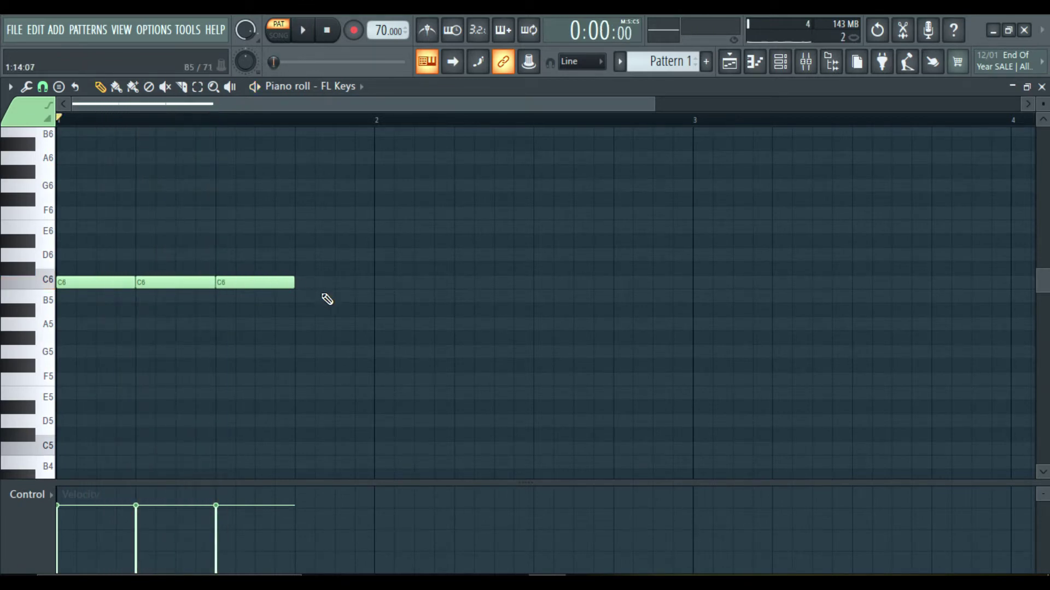
Add a fourth C6 note at step 13 of bar 1, play the pattern, and shorten that note to two steps
{"action": "left_click", "coordinate": [296, 284]}
{"action": "key", "text": "space"}
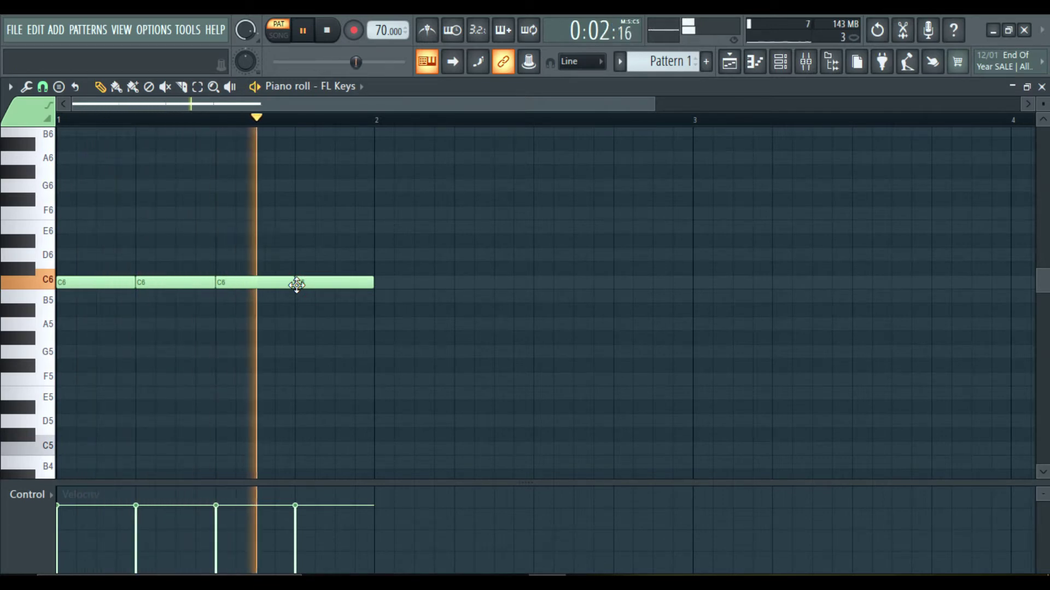
{"action": "key", "text": "space"}
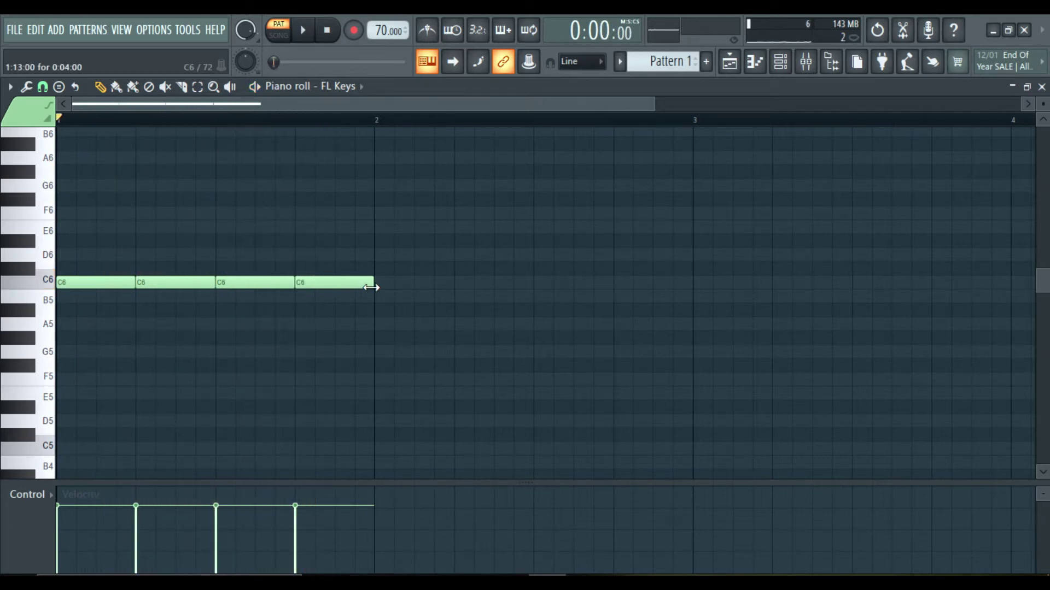
{"action": "left_click_drag", "start_coordinate": [372, 287], "coordinate": [331, 284]}
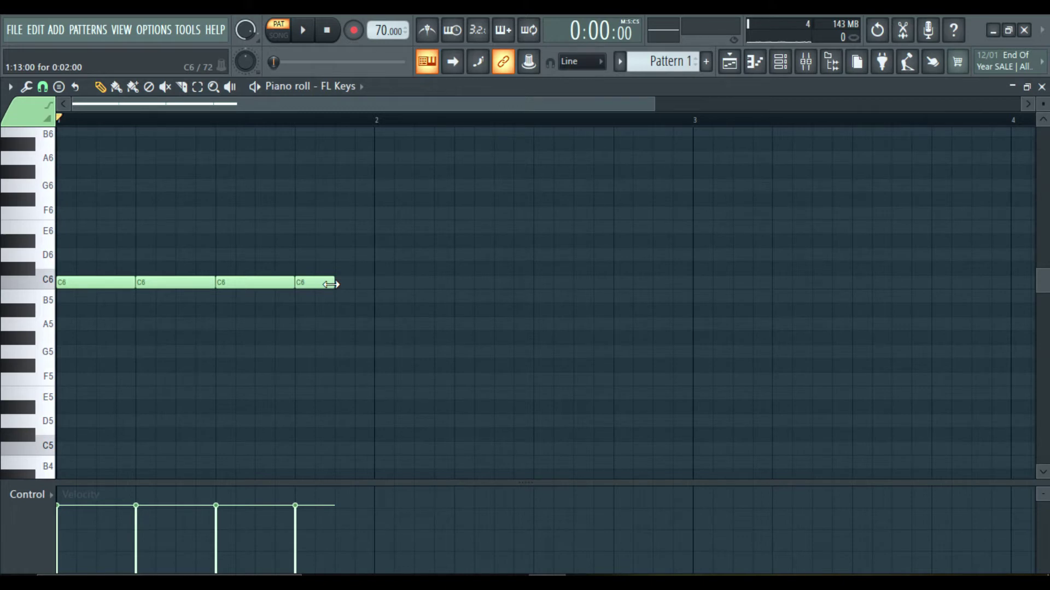
Place a two-step B5 note at step 15 of bar 1 and a two-step C6 note at the start of bar 2
{"action": "left_click", "coordinate": [324, 284]}
{"action": "left_click", "coordinate": [340, 309]}
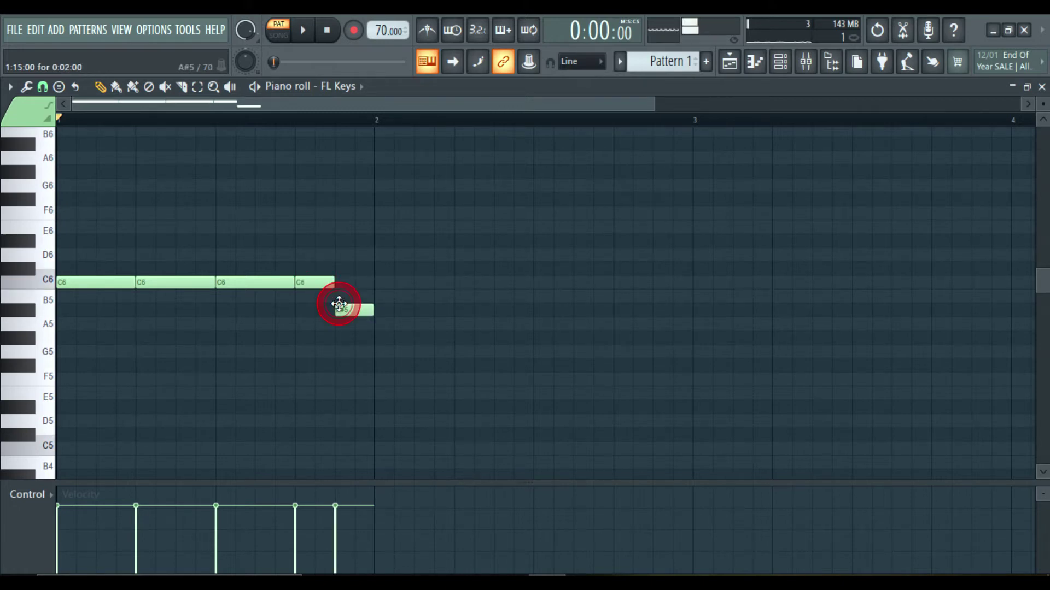
{"action": "key", "text": "space"}
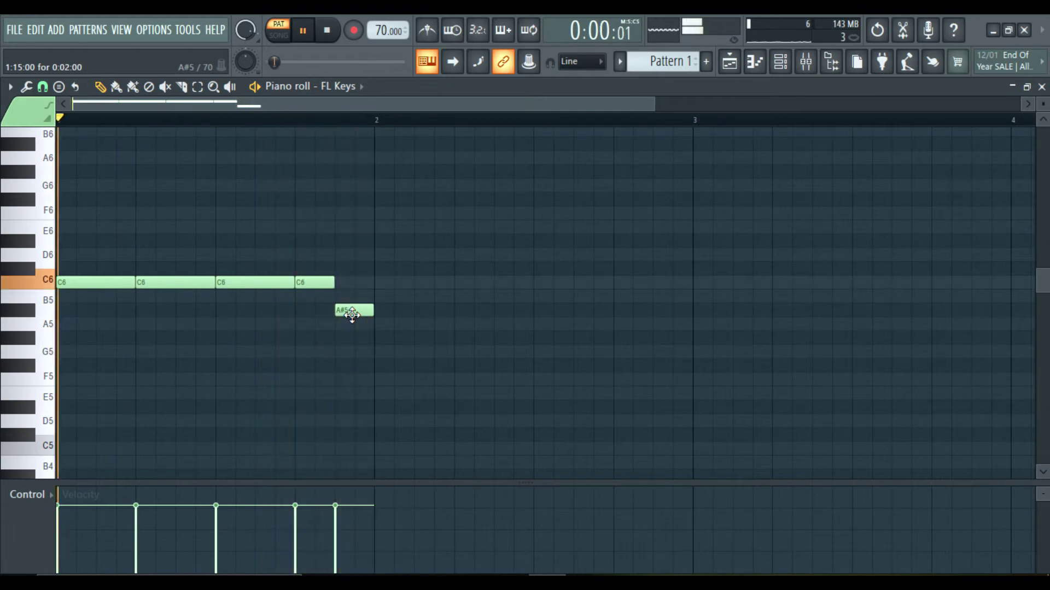
{"action": "left_click_drag", "start_coordinate": [351, 315], "coordinate": [352, 299]}
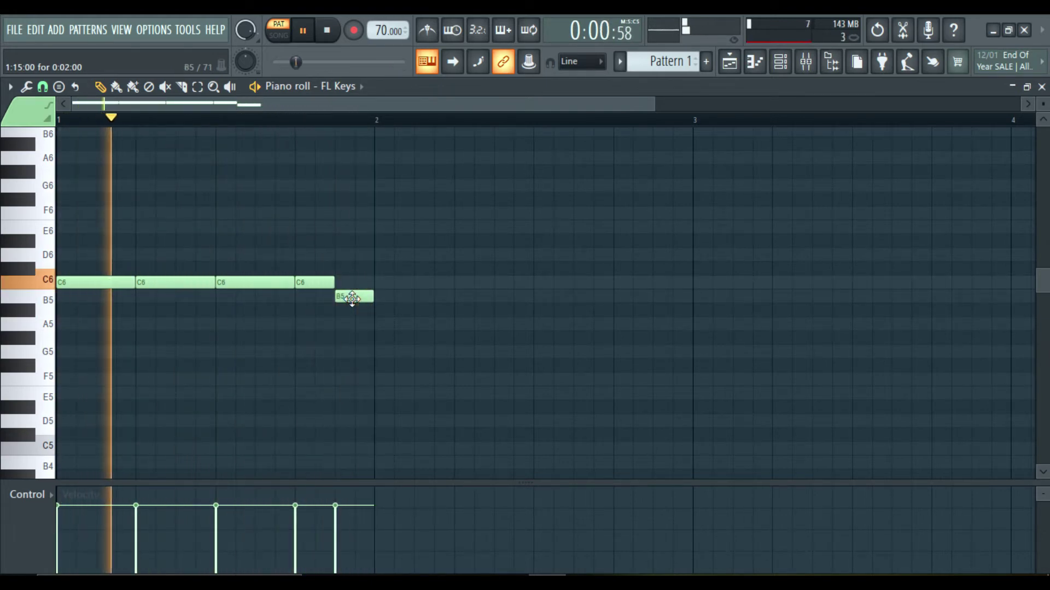
{"action": "key", "text": "space"}
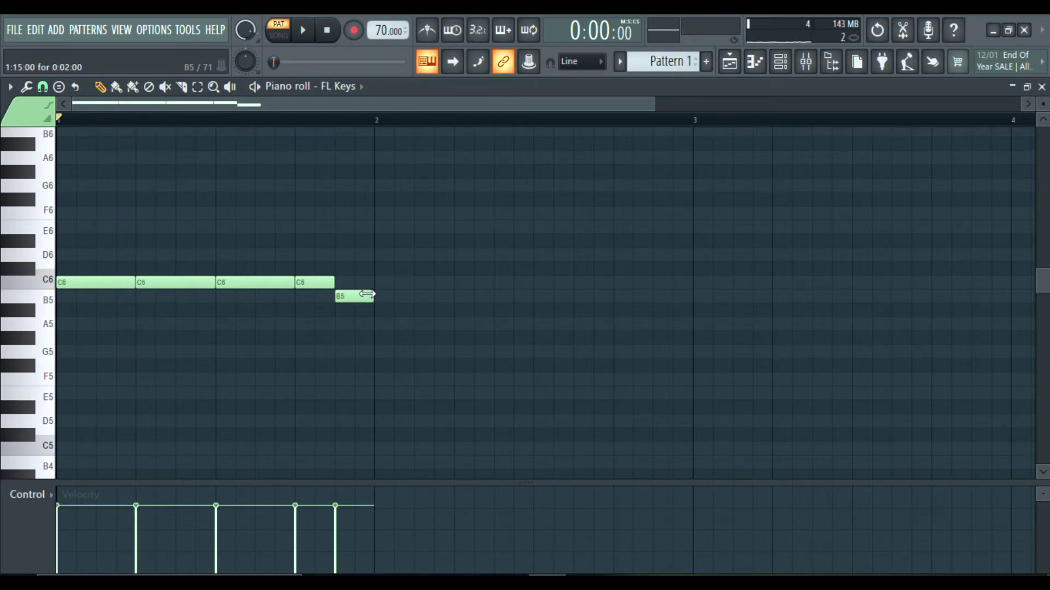
{"action": "left_click", "coordinate": [377, 283]}
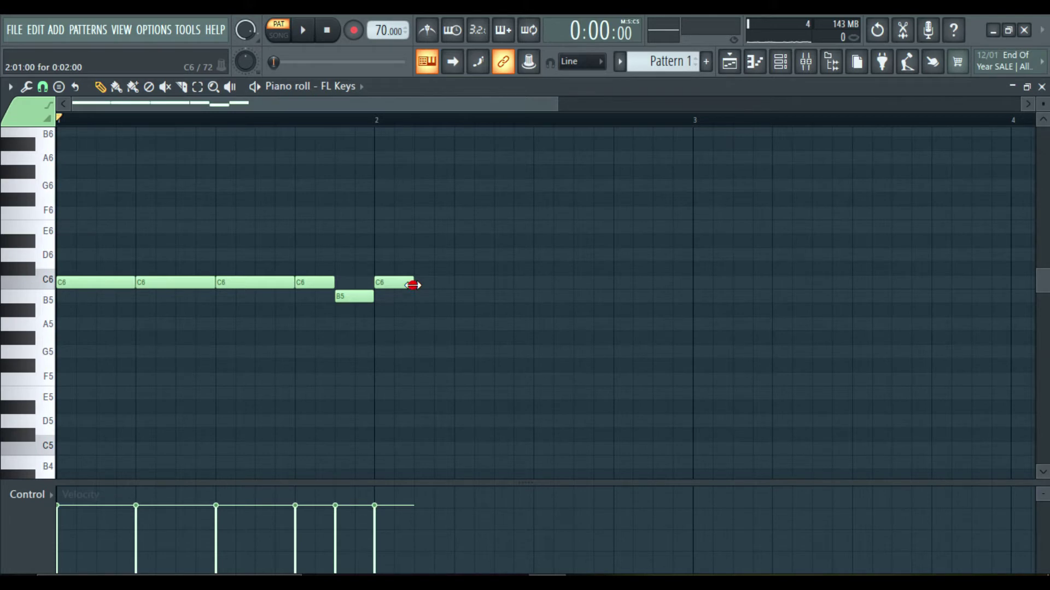
Lengthen the C6 note at the start of bar 2 to four steps, and add matching C6 notes at steps 5 and 9 of that bar
{"action": "left_click_drag", "start_coordinate": [413, 285], "coordinate": [433, 284]}
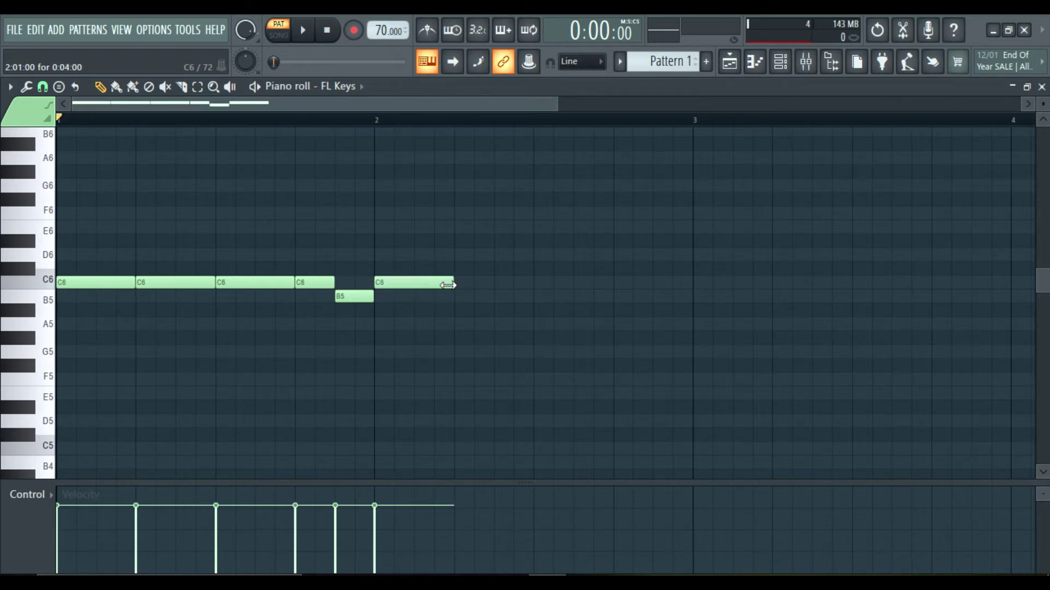
{"action": "left_click", "coordinate": [451, 281]}
{"action": "left_click", "coordinate": [457, 281]}
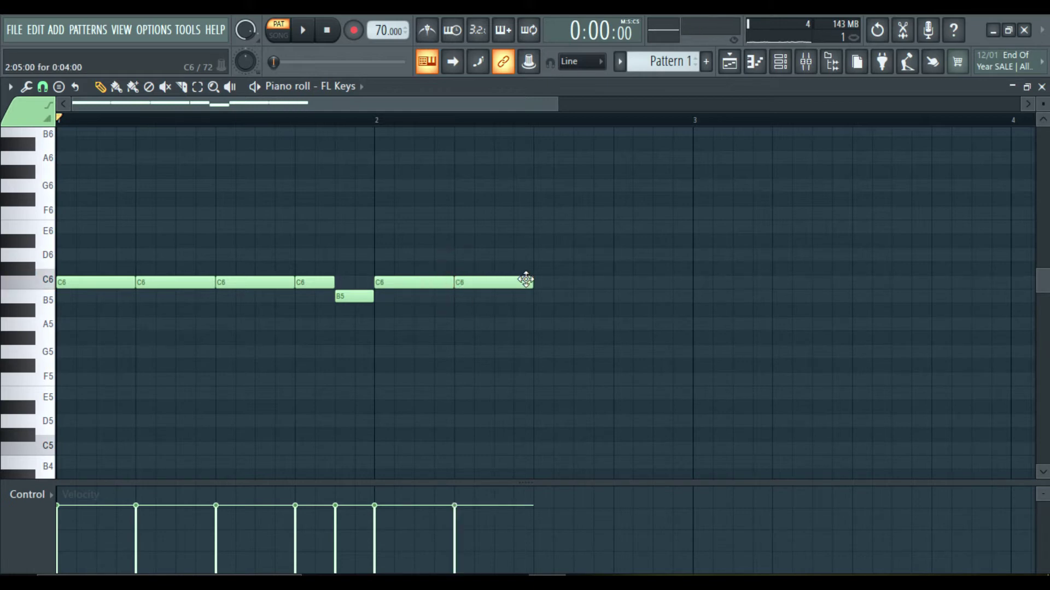
{"action": "key", "text": "space"}
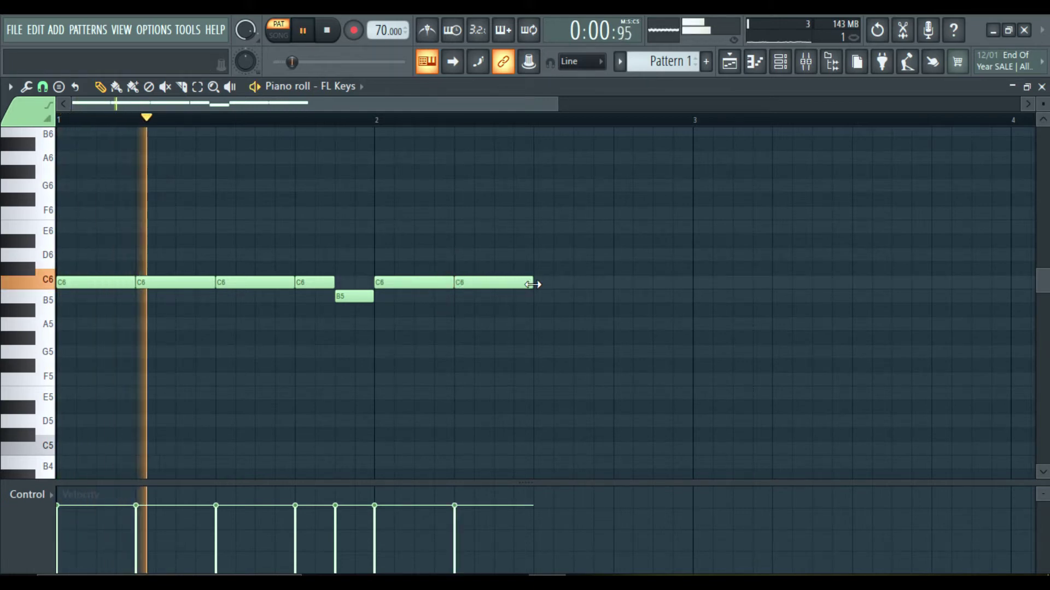
{"action": "left_click", "coordinate": [536, 285]}
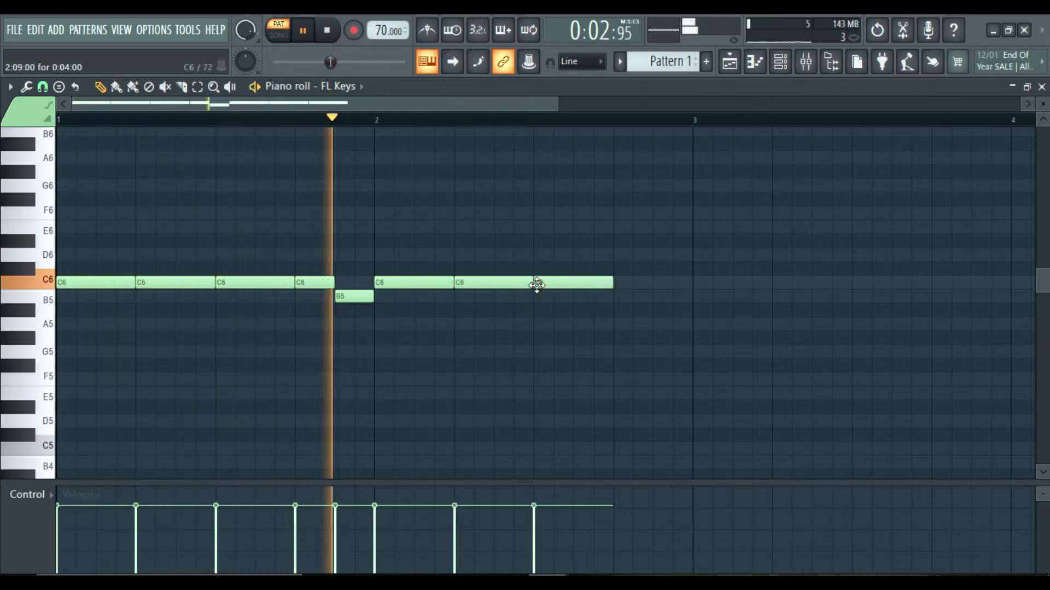
Add a two-step C6 note at step 13 and a two-step D6 note at step 15 of bar 2, and stop playback
{"action": "left_click", "coordinate": [316, 283]}
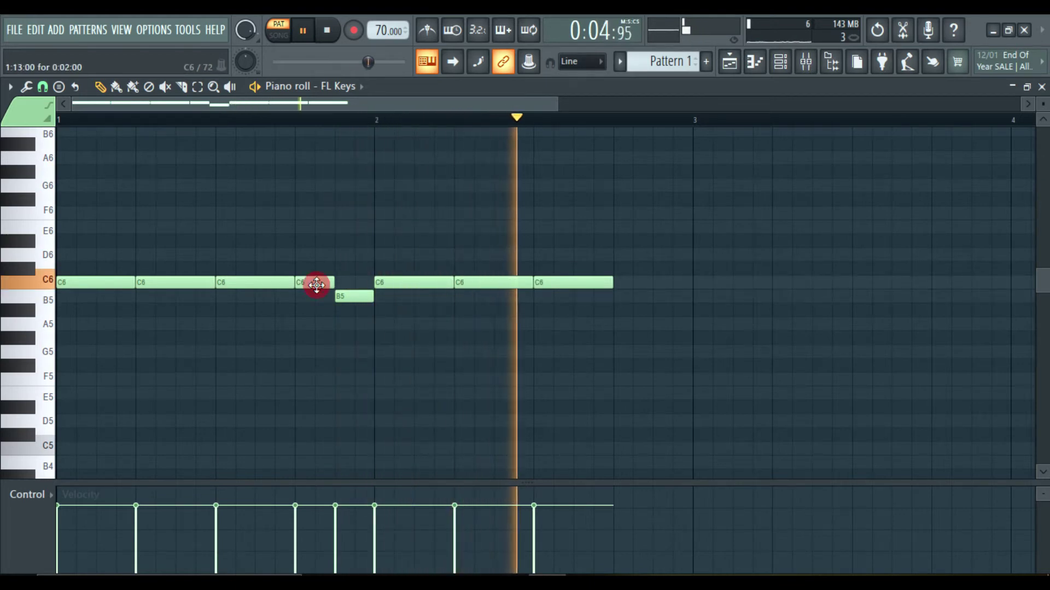
{"action": "left_click", "coordinate": [615, 282]}
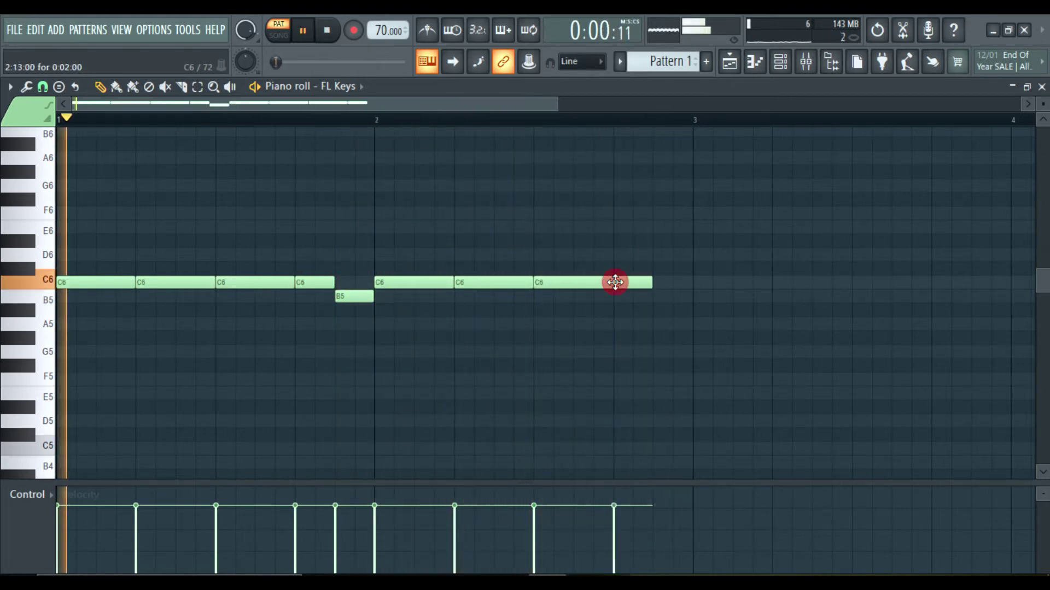
{"action": "left_click", "coordinate": [359, 298]}
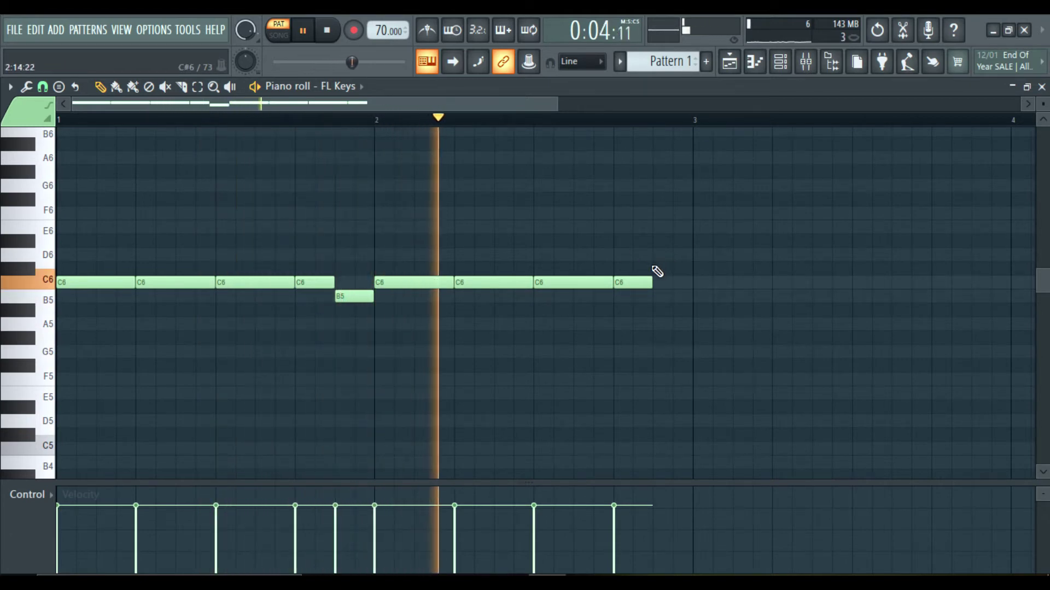
{"action": "left_click", "coordinate": [654, 260]}
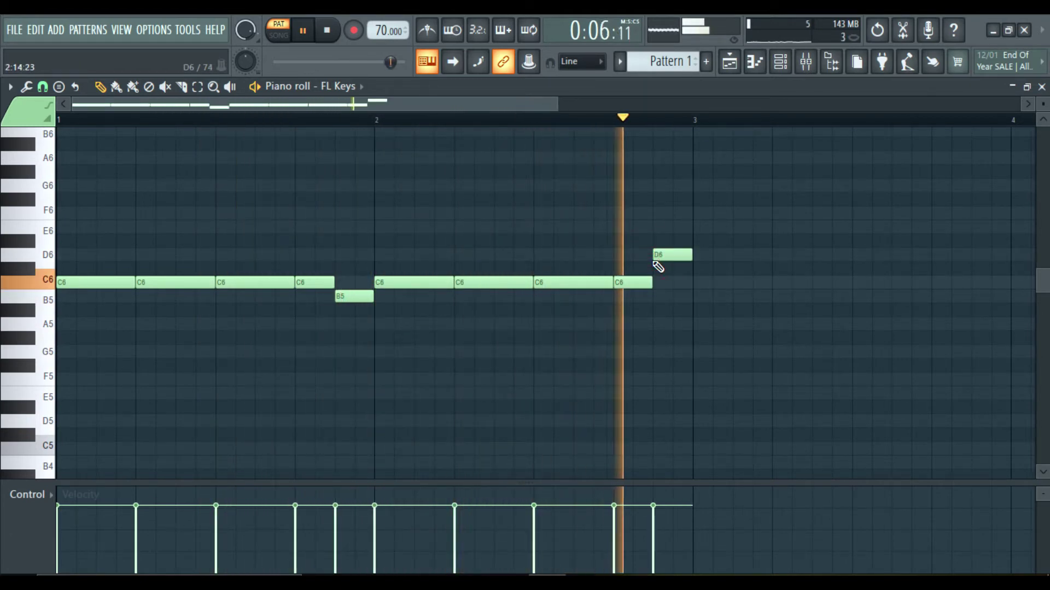
{"action": "key", "text": "space"}
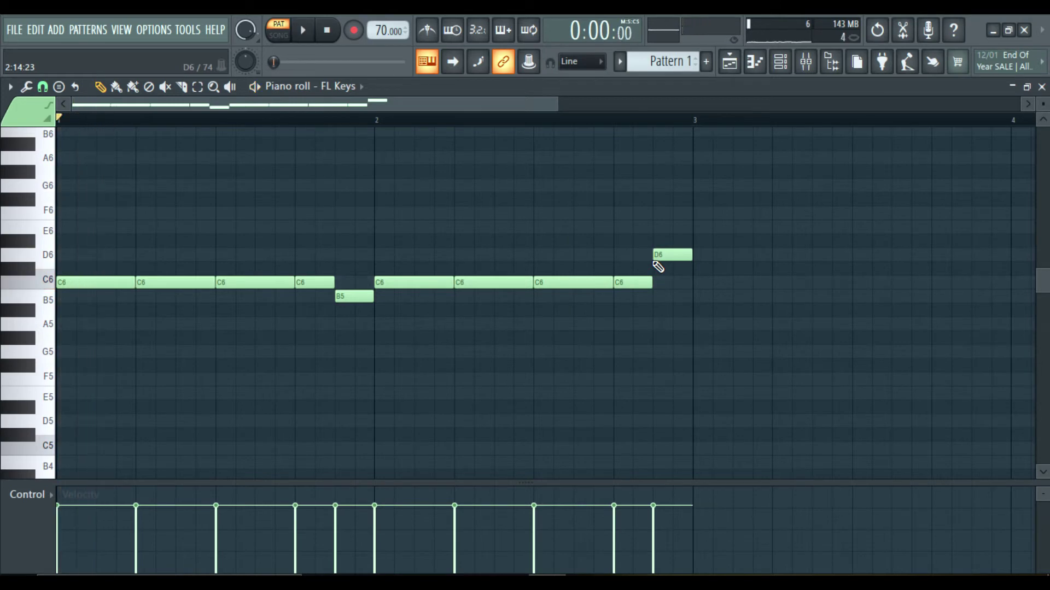
Duplicate the two-bar melody into bars 3 and 4, and play the four-bar pattern
{"action": "left_click_drag", "start_coordinate": [556, 99], "coordinate": [790, 102]}
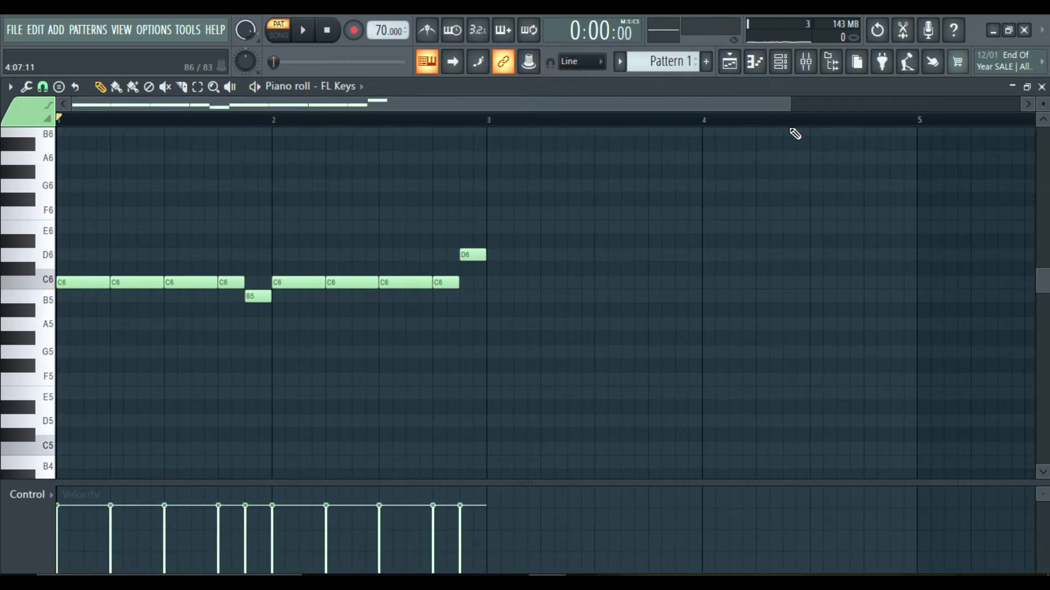
{"action": "key", "text": "ctrl+b"}
{"action": "key", "text": "space"}
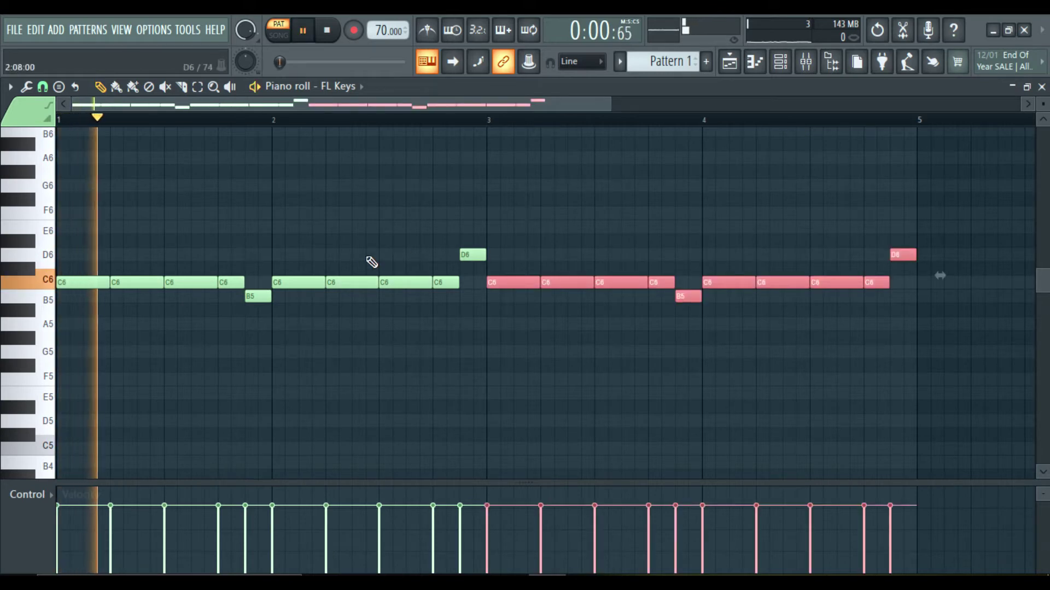
{"action": "key", "text": "ctrl+d"}
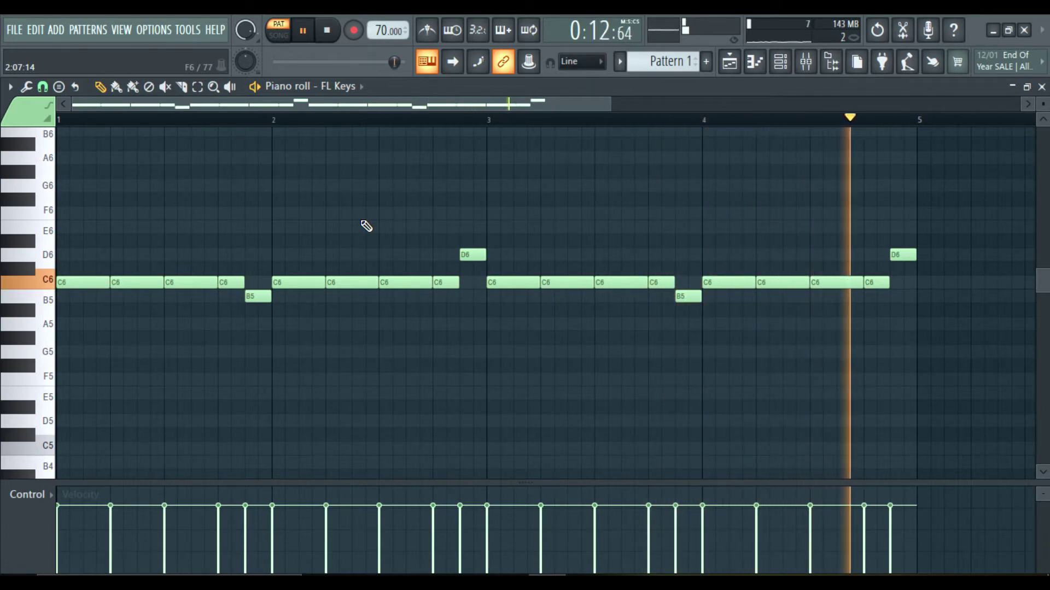
{"action": "key", "text": "space"}
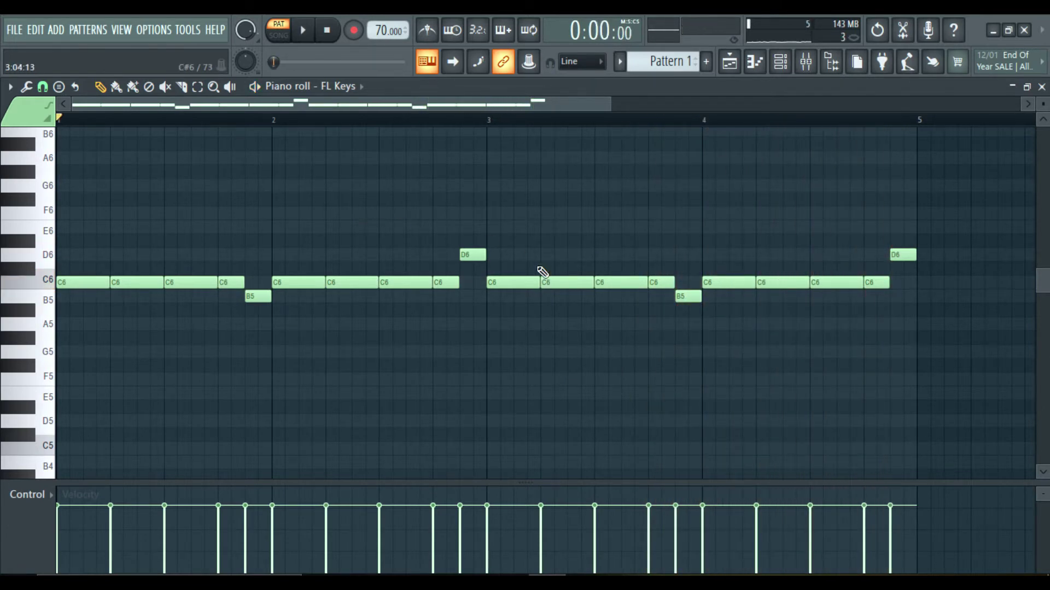
Audition the keys above C6, including A6, G6 and F6, and add a four-step A6 note at the start of each of the four bars
{"action": "scroll", "coordinate": [330, 261], "scroll_direction": "up", "scroll_amount": 3}
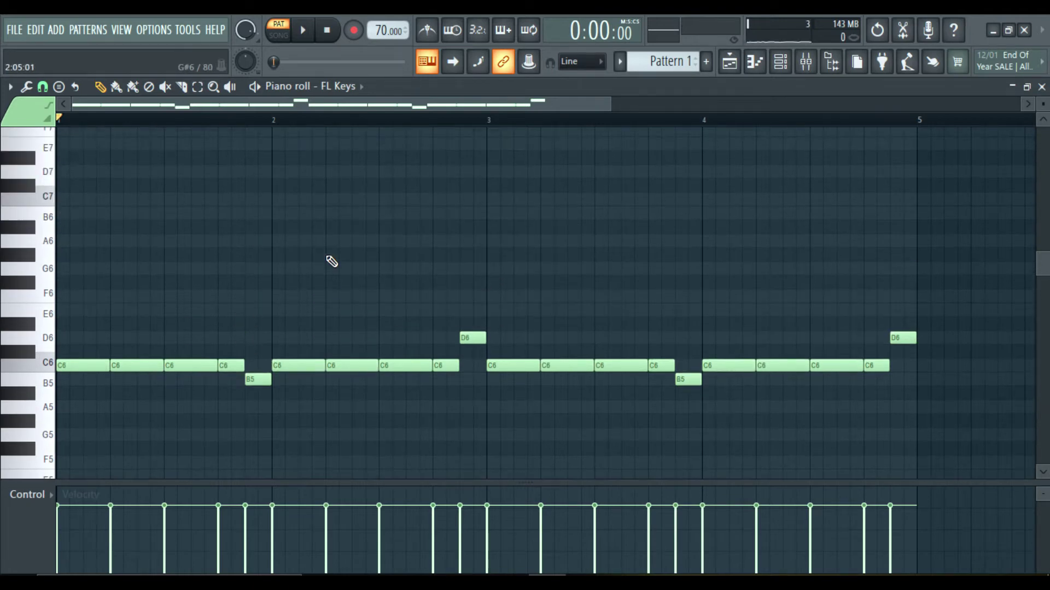
{"action": "left_click_drag", "start_coordinate": [48, 362], "coordinate": [49, 292]}
{"action": "left_click", "coordinate": [52, 241]}
{"action": "left_click", "coordinate": [49, 271]}
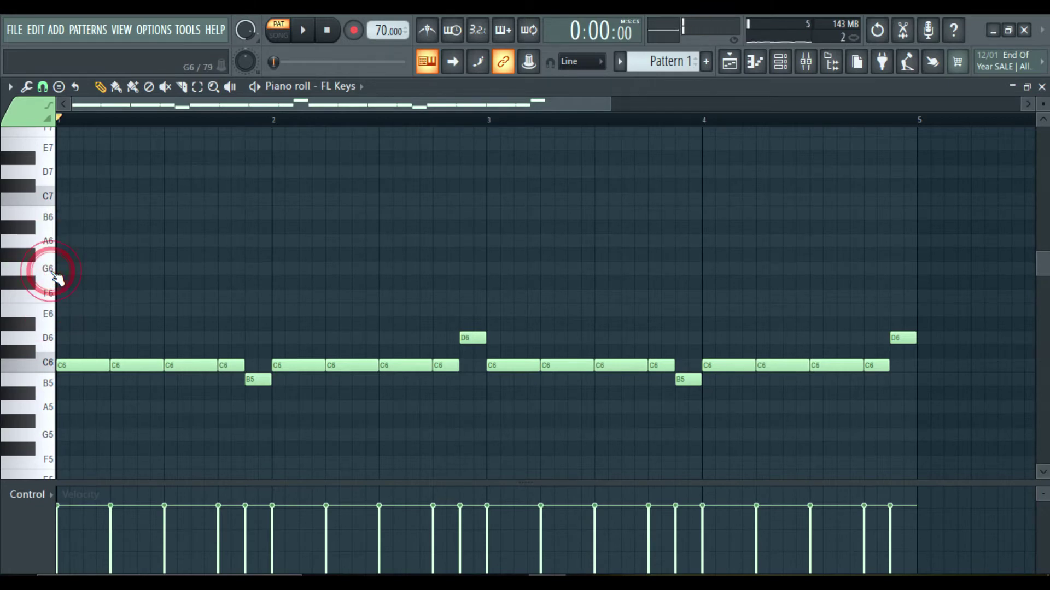
{"action": "left_click", "coordinate": [50, 271]}
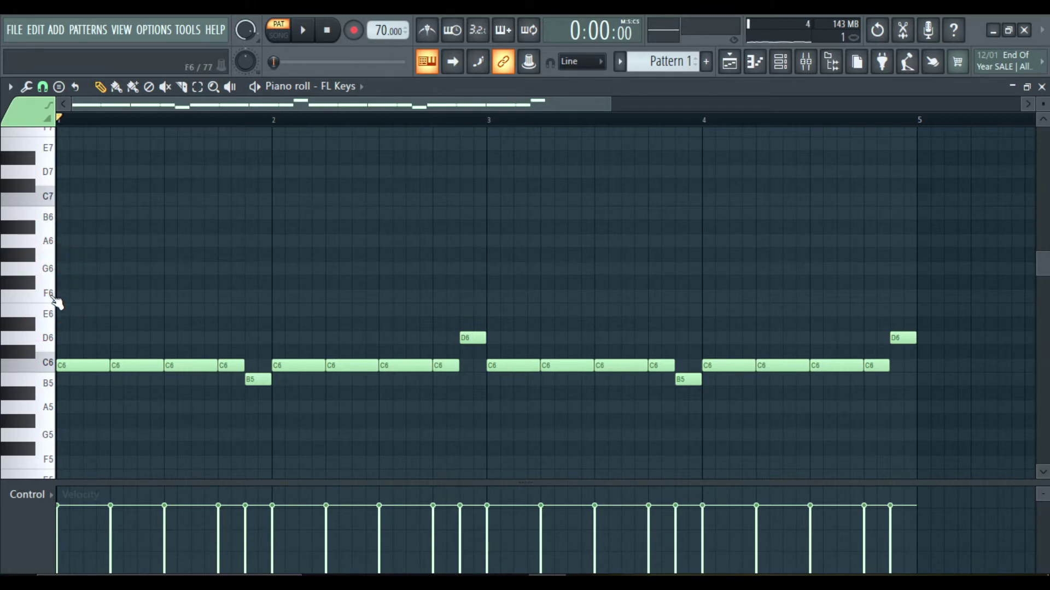
{"action": "left_click", "coordinate": [52, 297]}
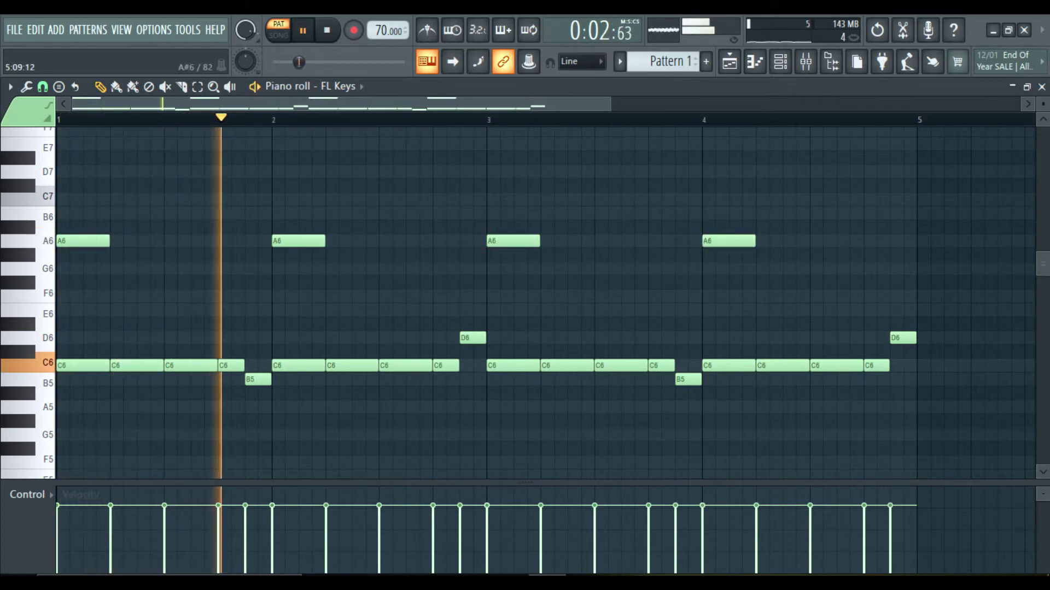
Add a one-bar C5 bass note in bar 1 and a one-bar A4 bass note in bar 2, and play the pattern
{"action": "left_click_drag", "start_coordinate": [1042, 261], "coordinate": [1042, 289]}
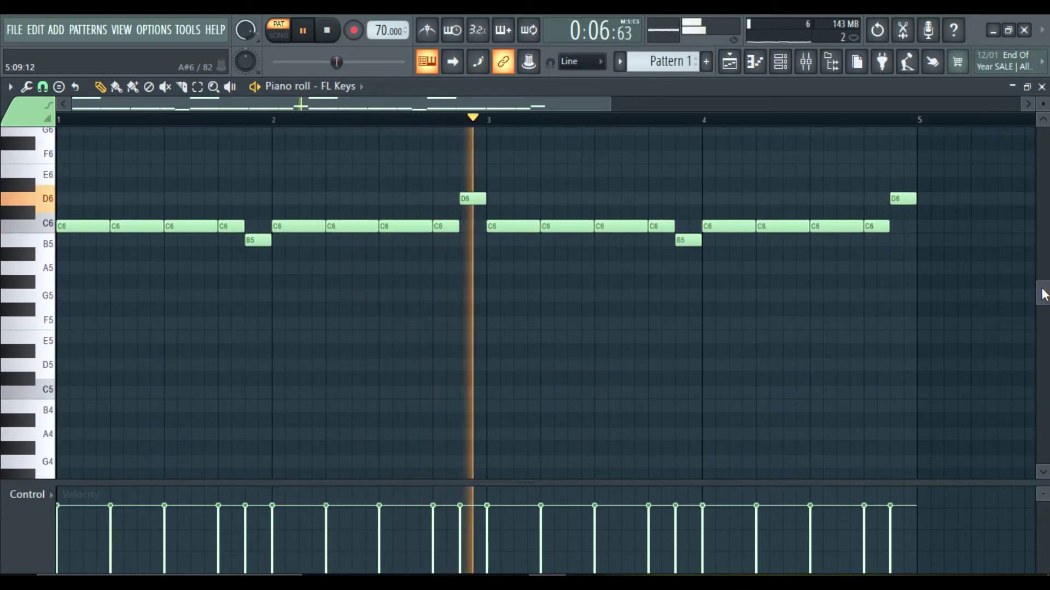
{"action": "key", "text": "space"}
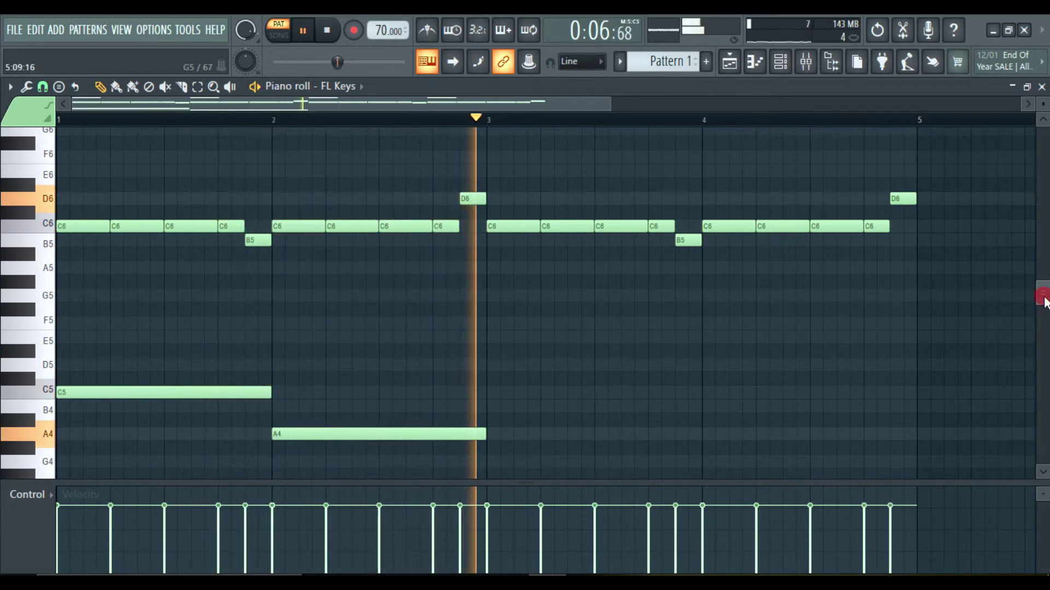
{"action": "left_click_drag", "start_coordinate": [1044, 304], "coordinate": [1045, 320]}
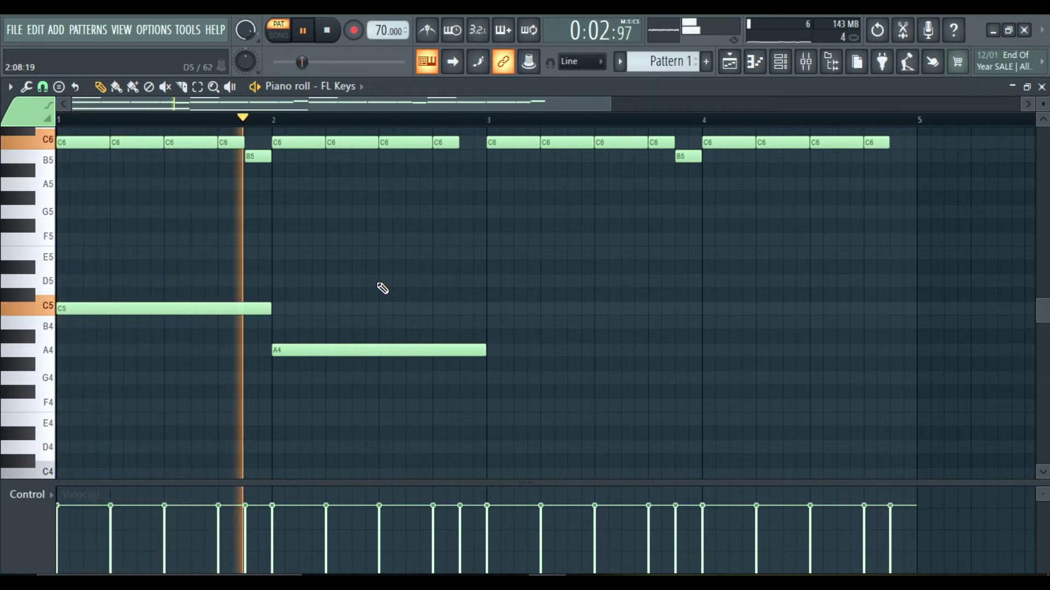
{"action": "key", "text": "space"}
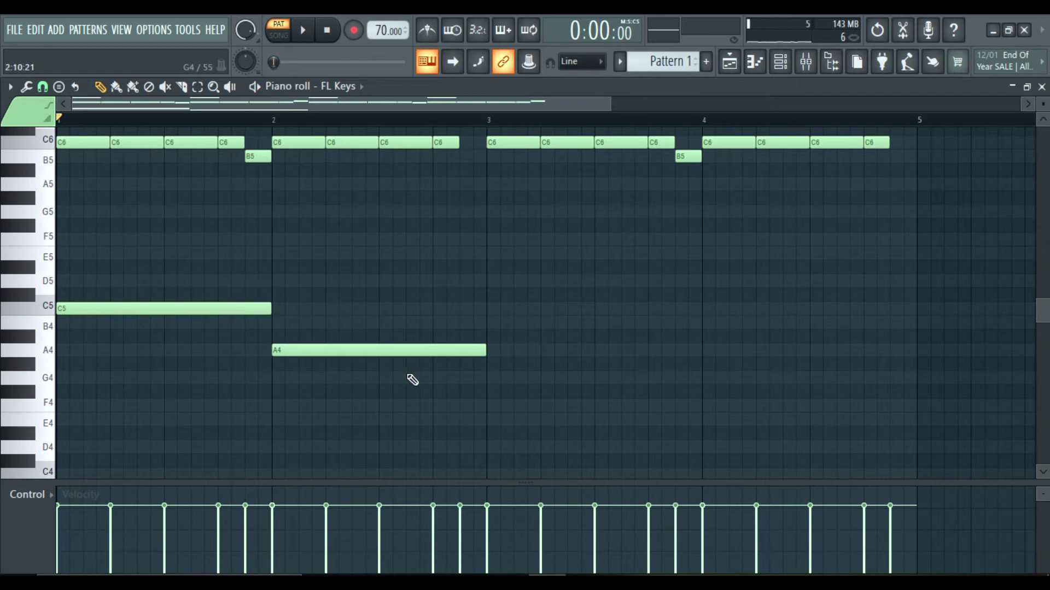
Copy the C5 and A4 bass notes into bars 3 and 4, and play the pattern
{"action": "left_click_drag", "start_coordinate": [222, 316], "coordinate": [315, 347]}
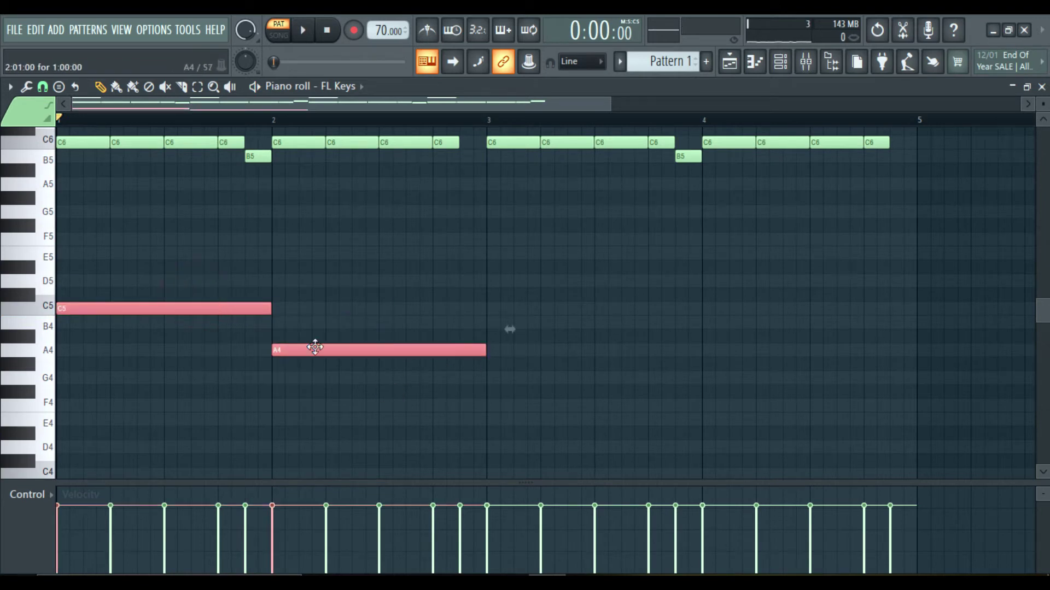
{"action": "left_click_drag", "start_coordinate": [237, 312], "coordinate": [514, 315]}
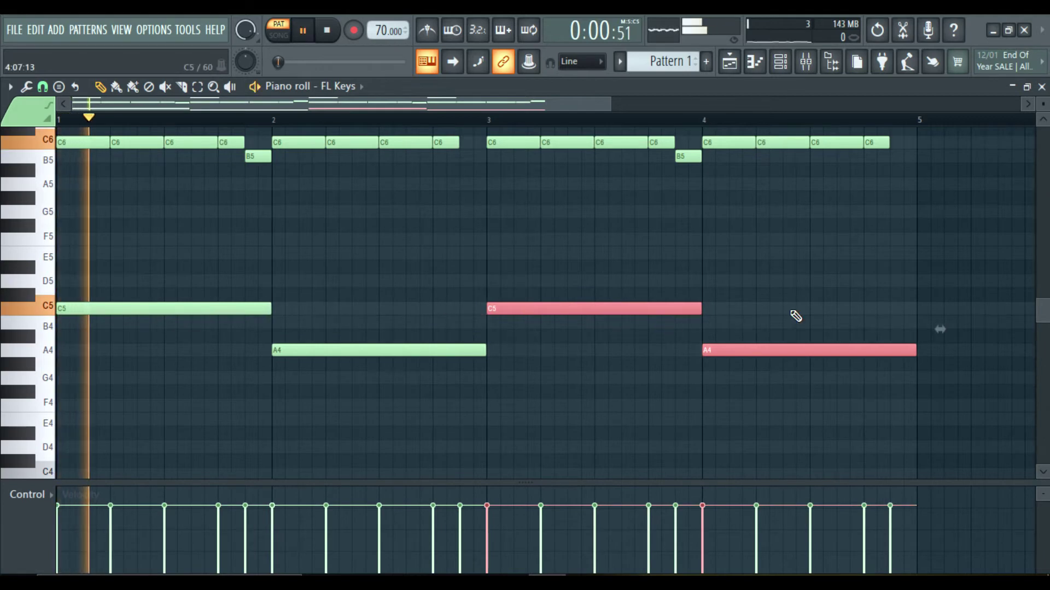
{"action": "mouse_move", "coordinate": [1041, 318]}
{"action": "left_mouse_down"}
{"action": "mouse_move", "coordinate": [1042, 294]}
{"action": "mouse_move", "coordinate": [1042, 312]}
{"action": "left_mouse_up"}
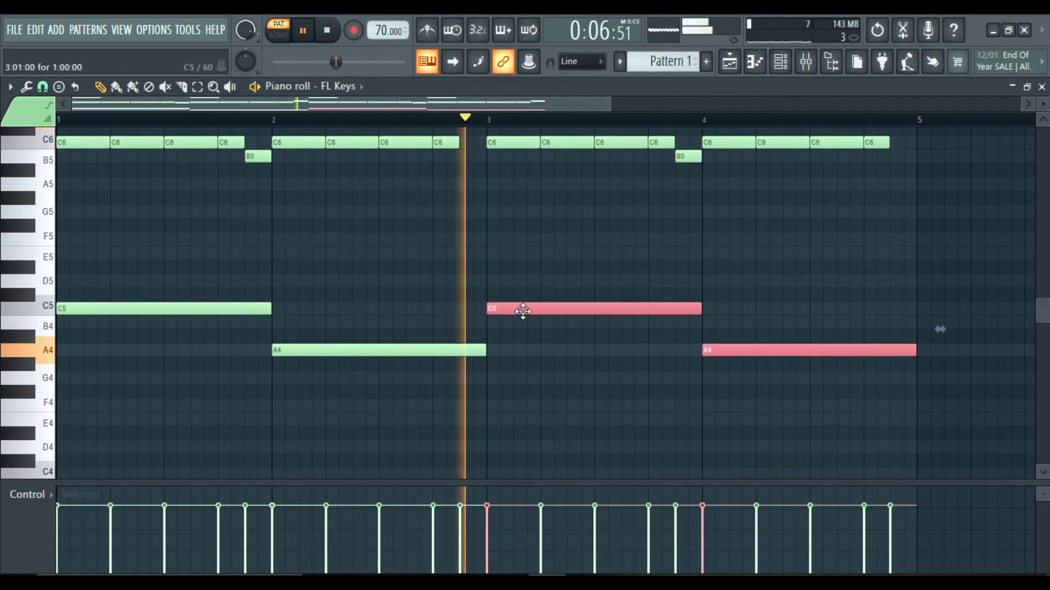
Lower the copied bass notes in bars 3 and 4 to G4 and E4, and further down to F4 and D4
{"action": "left_click_drag", "start_coordinate": [519, 310], "coordinate": [523, 377]}
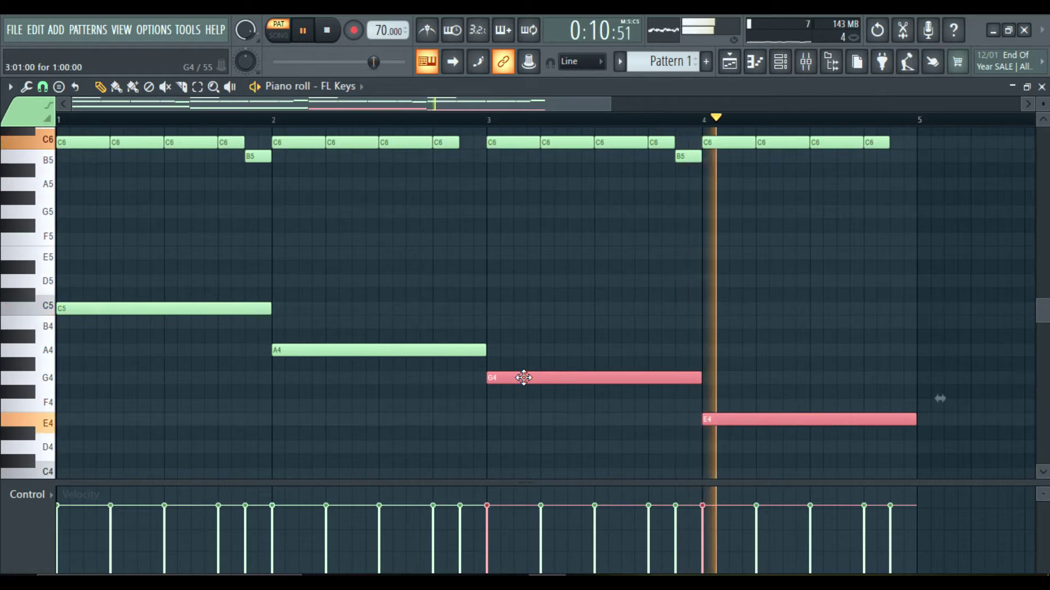
{"action": "left_click_drag", "start_coordinate": [603, 104], "coordinate": [683, 105]}
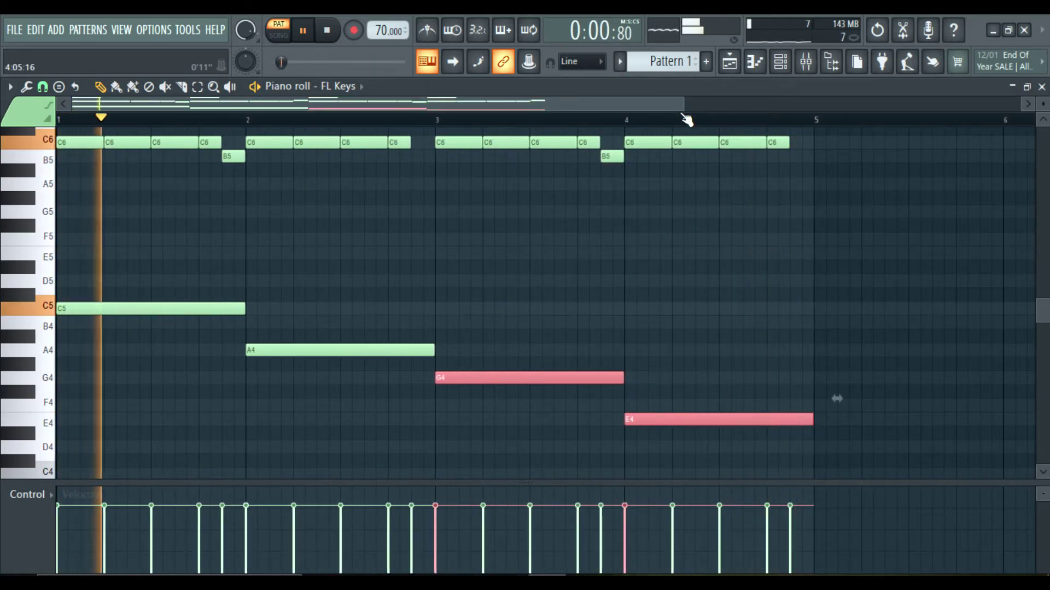
{"action": "left_click_drag", "start_coordinate": [458, 379], "coordinate": [460, 409]}
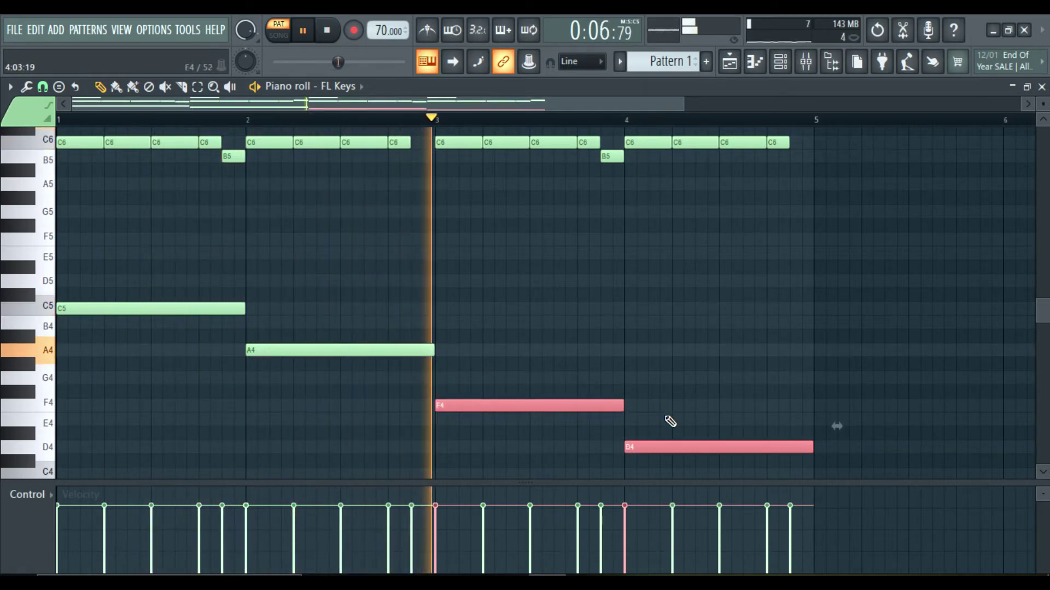
Lower the selected bass pair another semitone to E4 and C#4, raise the bar 4 note to E4, and stop playback
{"action": "left_click", "coordinate": [1043, 307]}
{"action": "left_click_drag", "start_coordinate": [1043, 307], "coordinate": [1043, 315]}
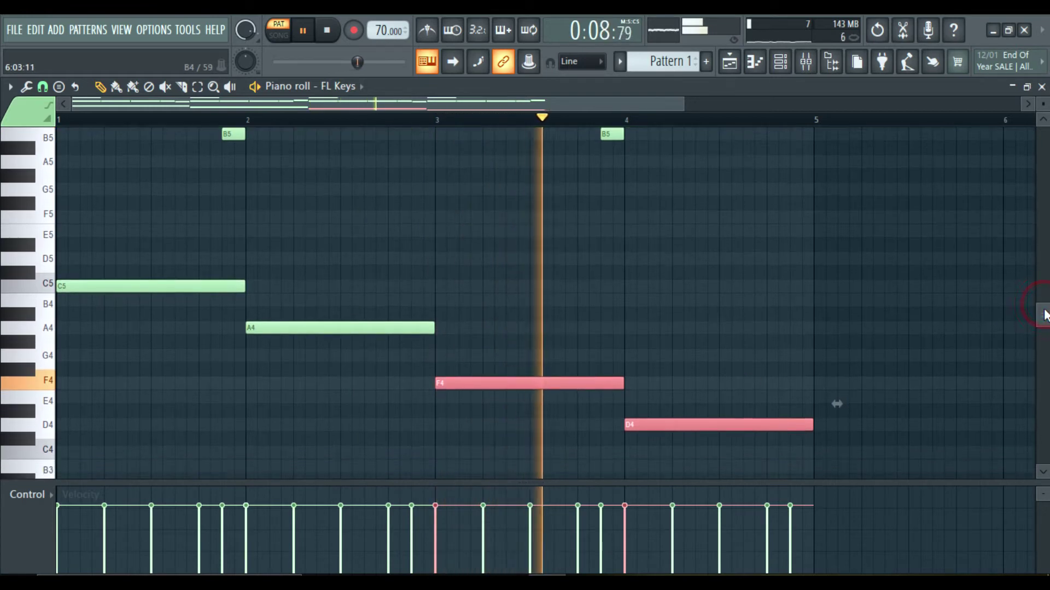
{"action": "left_click", "coordinate": [450, 382]}
{"action": "left_click_drag", "start_coordinate": [450, 394], "coordinate": [457, 380]}
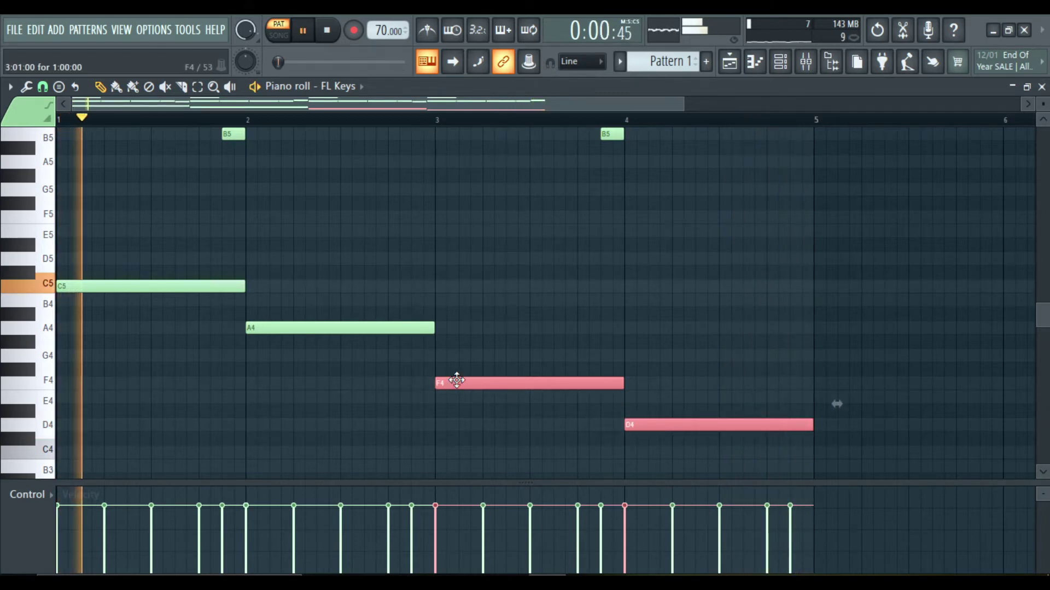
{"action": "left_click_drag", "start_coordinate": [457, 380], "coordinate": [454, 398]}
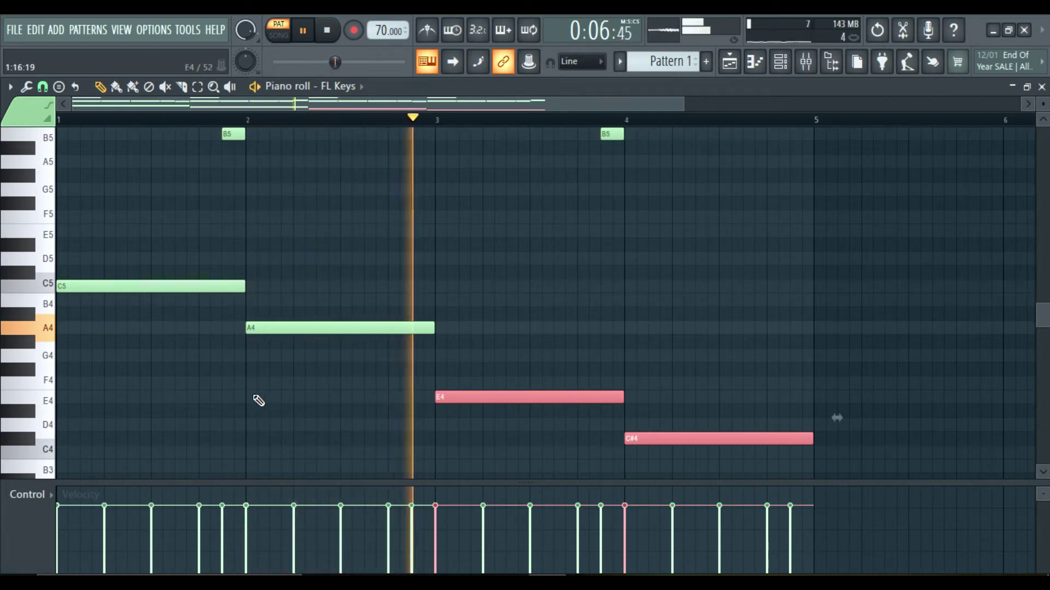
{"action": "left_click", "coordinate": [593, 431]}
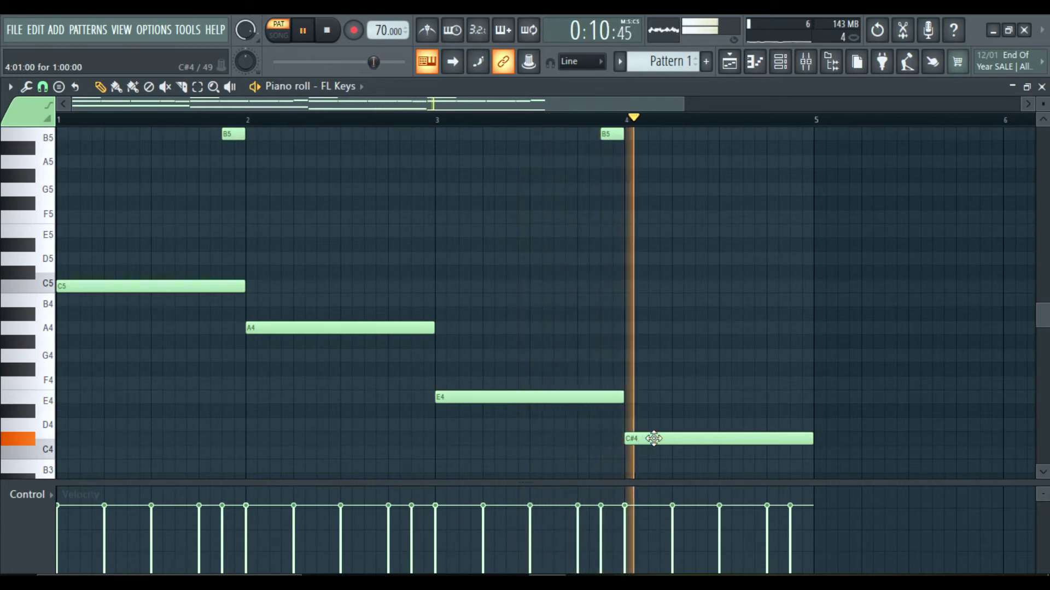
{"action": "left_click_drag", "start_coordinate": [656, 437], "coordinate": [660, 394]}
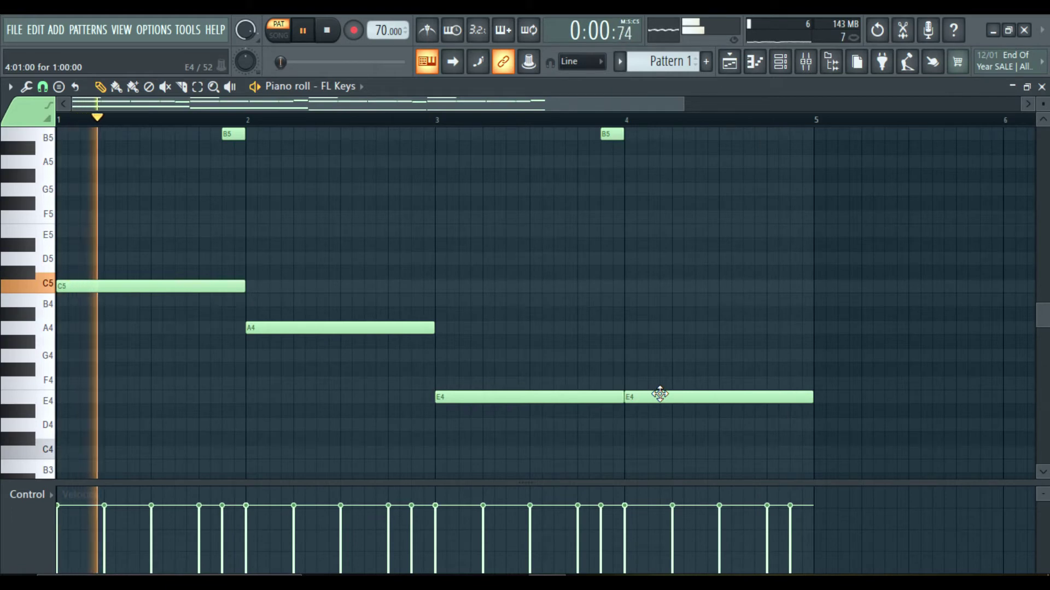
{"action": "key", "text": "space"}
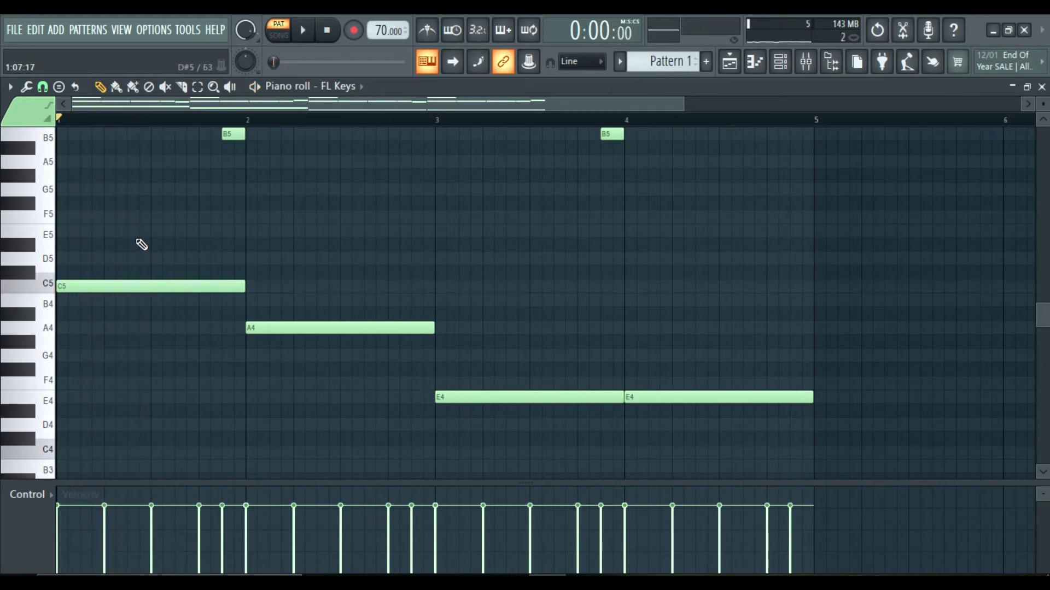
Select all four bass notes, lower their velocity to about 52%, and play the pattern
{"action": "left_click_drag", "start_coordinate": [136, 240], "coordinate": [672, 435]}
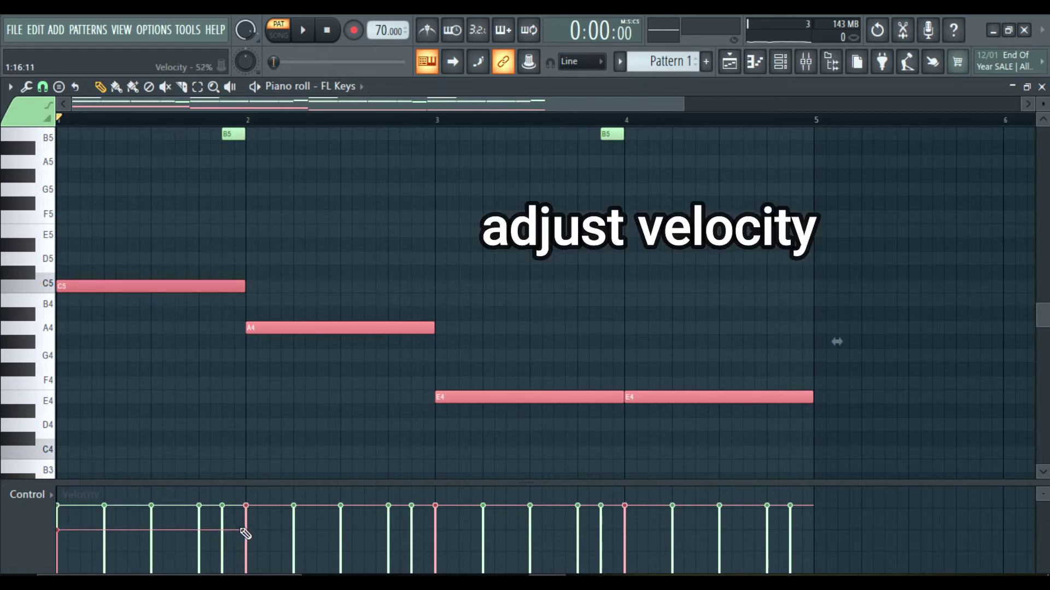
{"action": "left_click", "coordinate": [627, 528]}
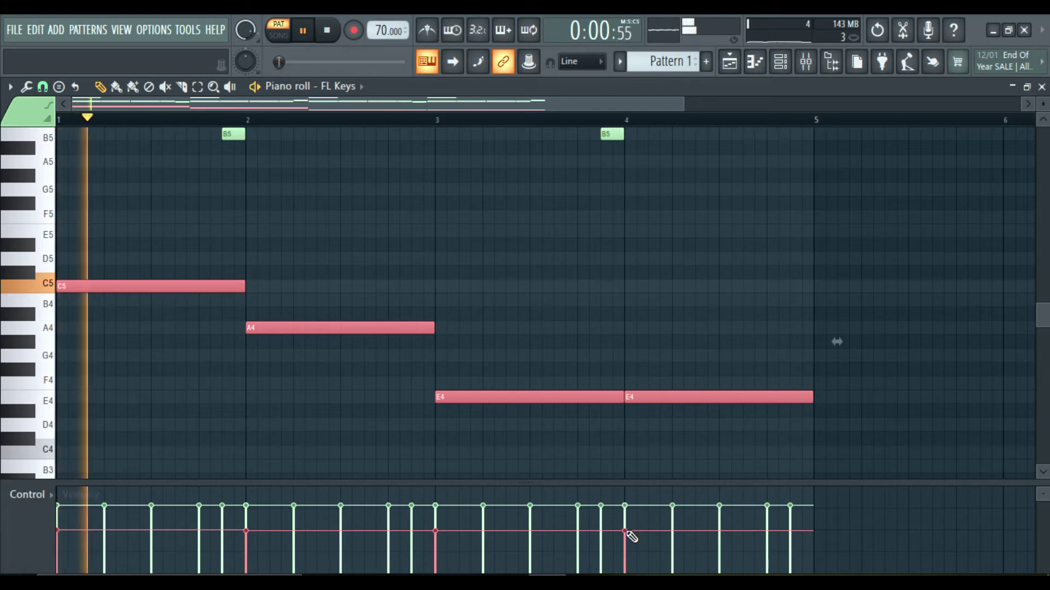
Select the C6, B5 and D6 melody notes across all four bars, and lower the velocity of bar 1's last two melody notes
{"action": "left_click", "coordinate": [859, 368]}
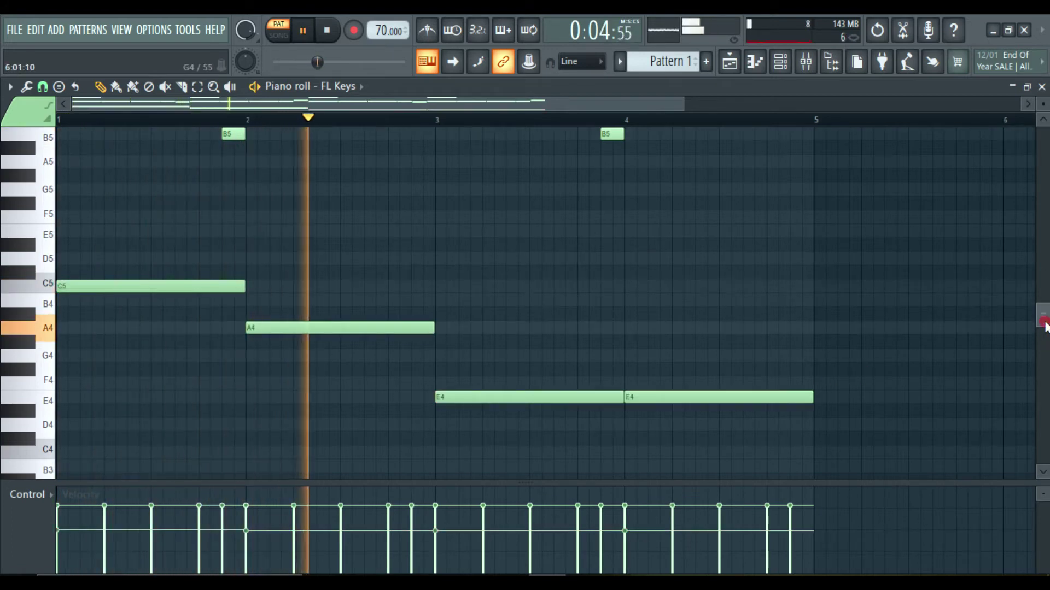
{"action": "left_click_drag", "start_coordinate": [1043, 316], "coordinate": [1044, 288]}
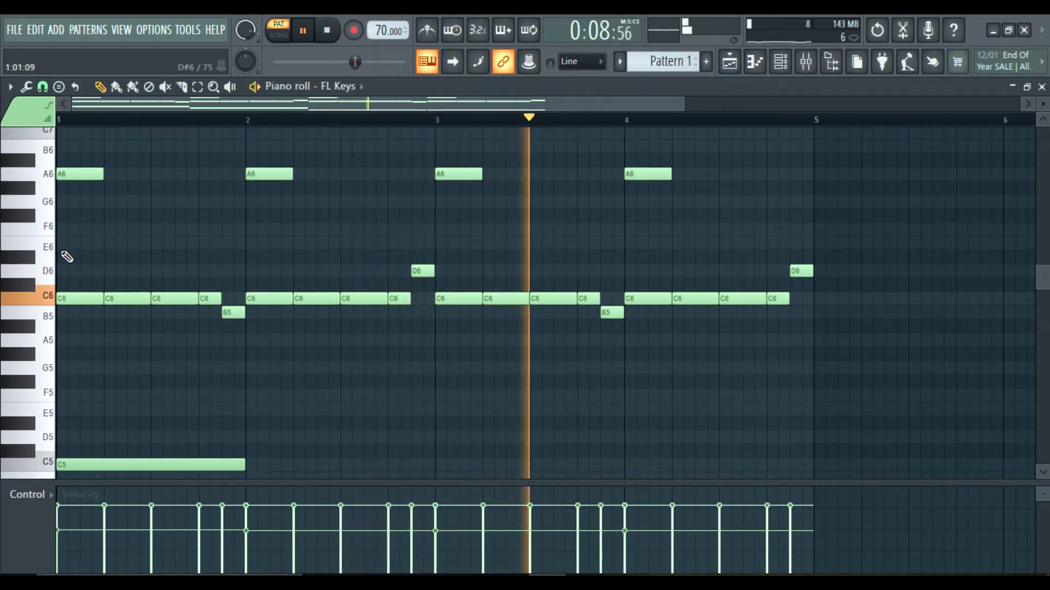
{"action": "left_click_drag", "start_coordinate": [80, 254], "coordinate": [557, 320]}
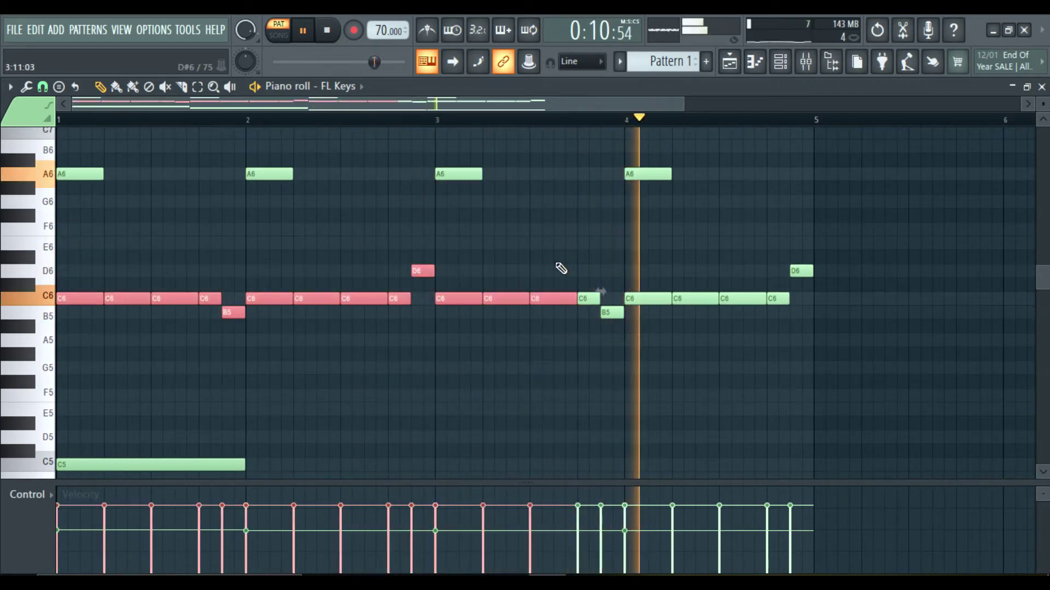
{"action": "left_click_drag", "start_coordinate": [554, 256], "coordinate": [844, 352]}
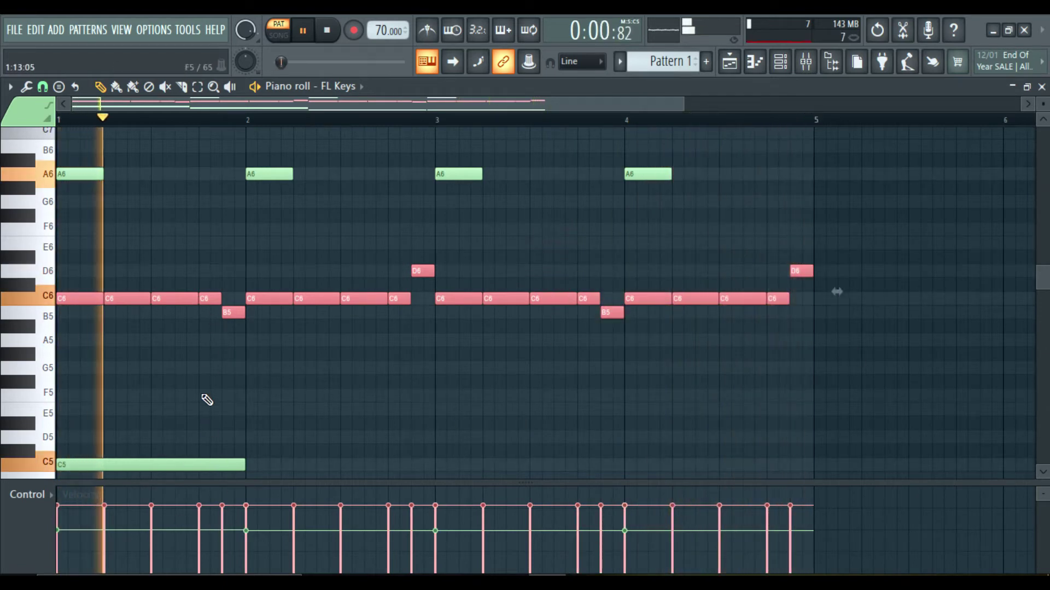
{"action": "left_click", "coordinate": [199, 518]}
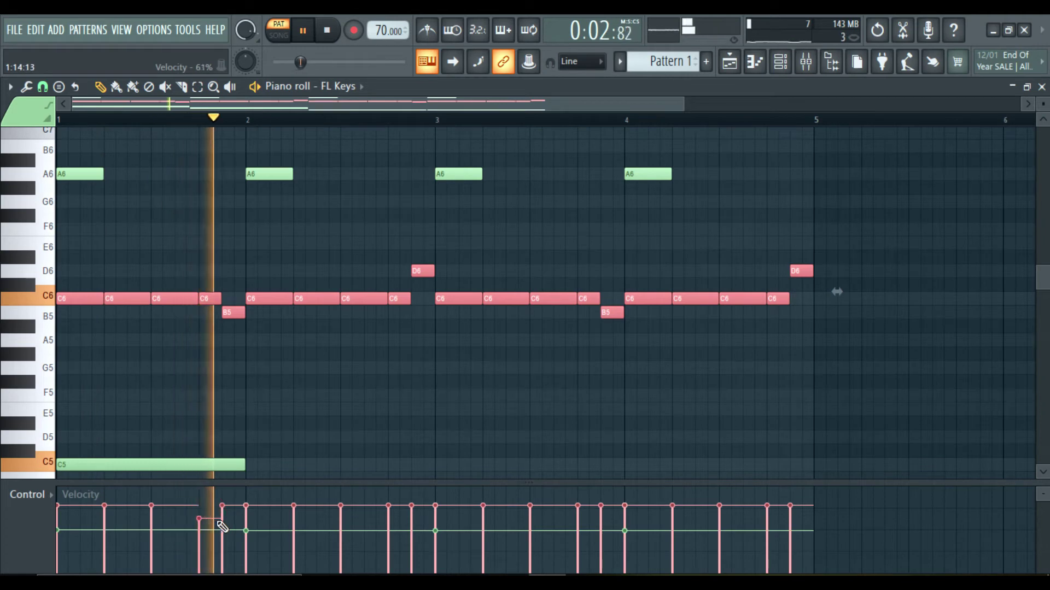
{"action": "left_click", "coordinate": [199, 511]}
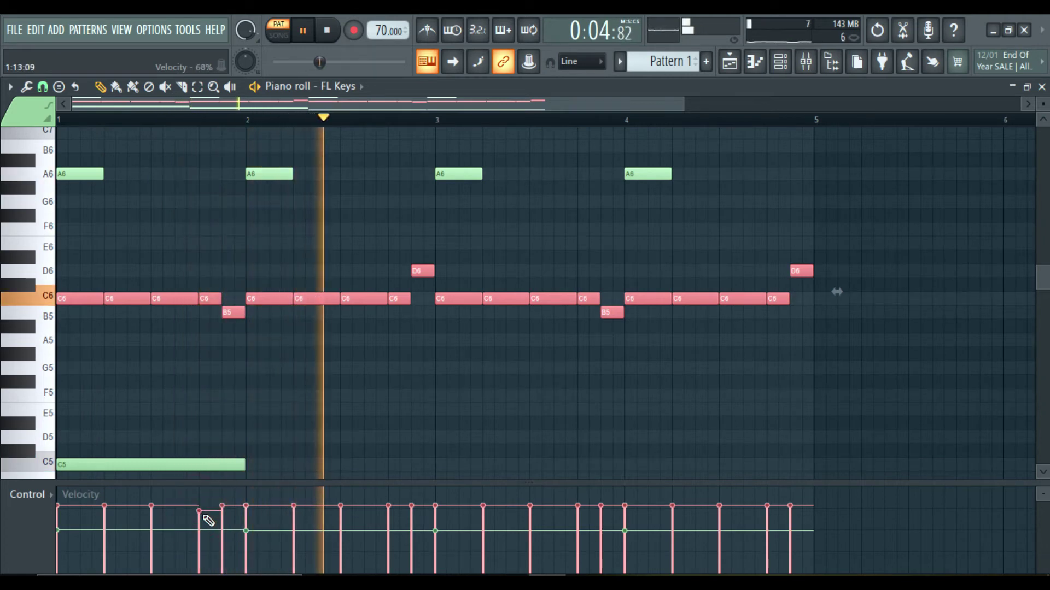
{"action": "left_click", "coordinate": [222, 518]}
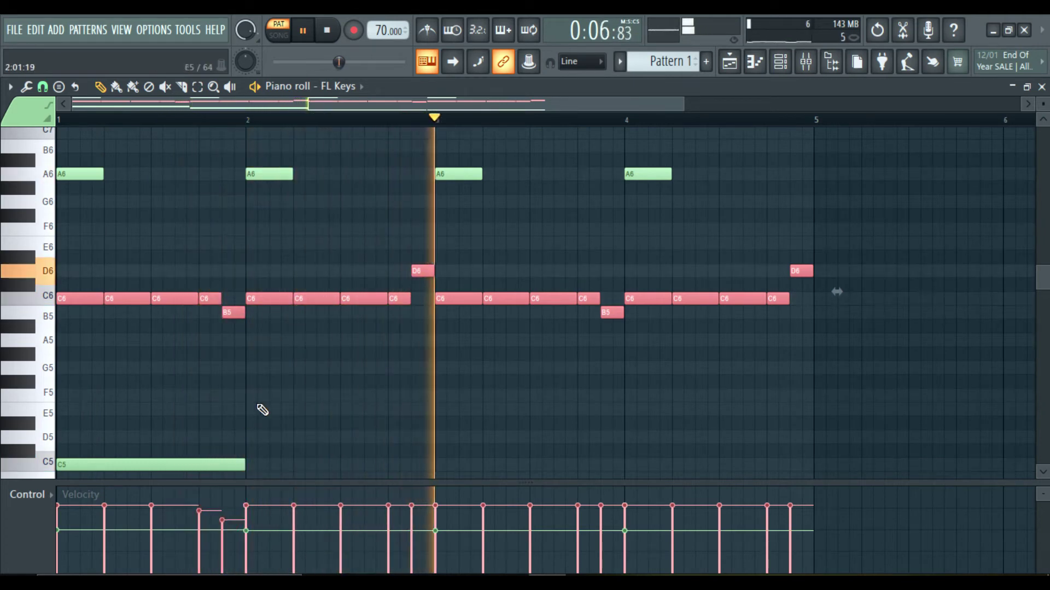
Lower the velocity of the last two melody notes in bar 2 and in bar 3
{"action": "left_click", "coordinate": [388, 513]}
{"action": "left_click", "coordinate": [411, 518]}
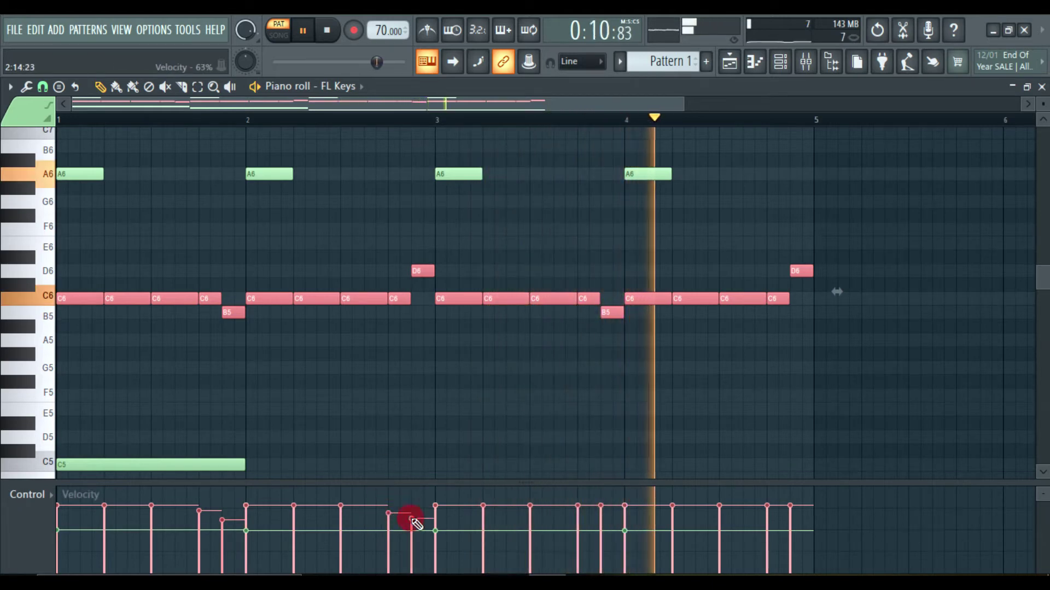
{"action": "key", "text": "space"}
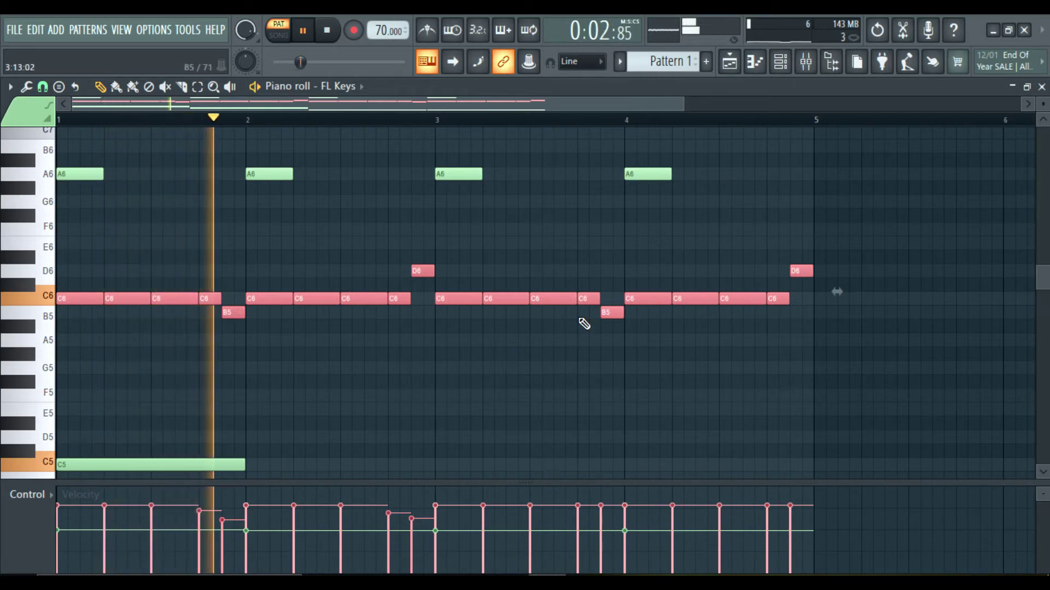
{"action": "left_click", "coordinate": [579, 517]}
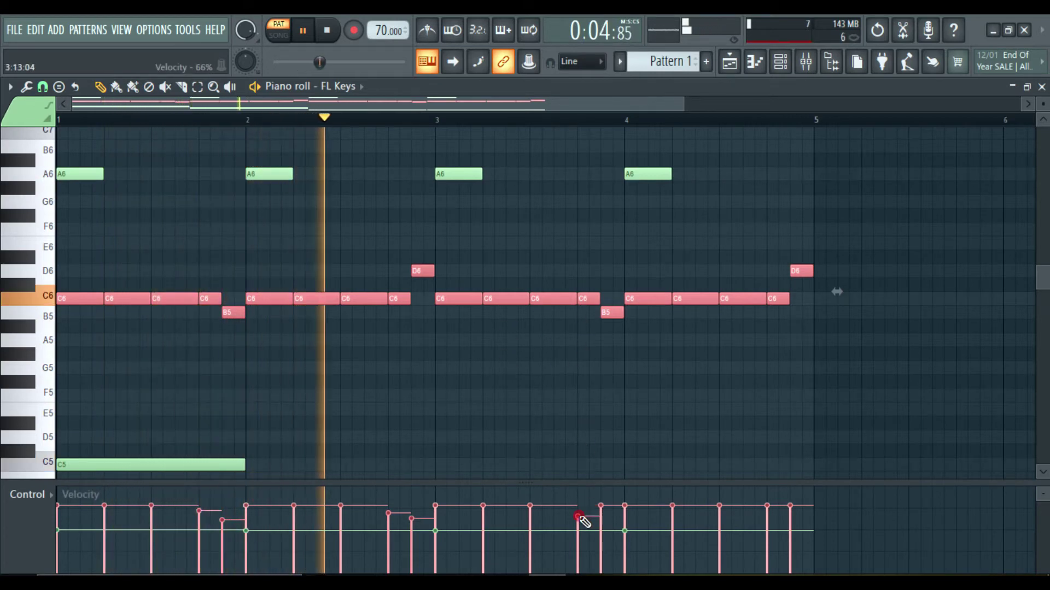
{"action": "left_click", "coordinate": [600, 520]}
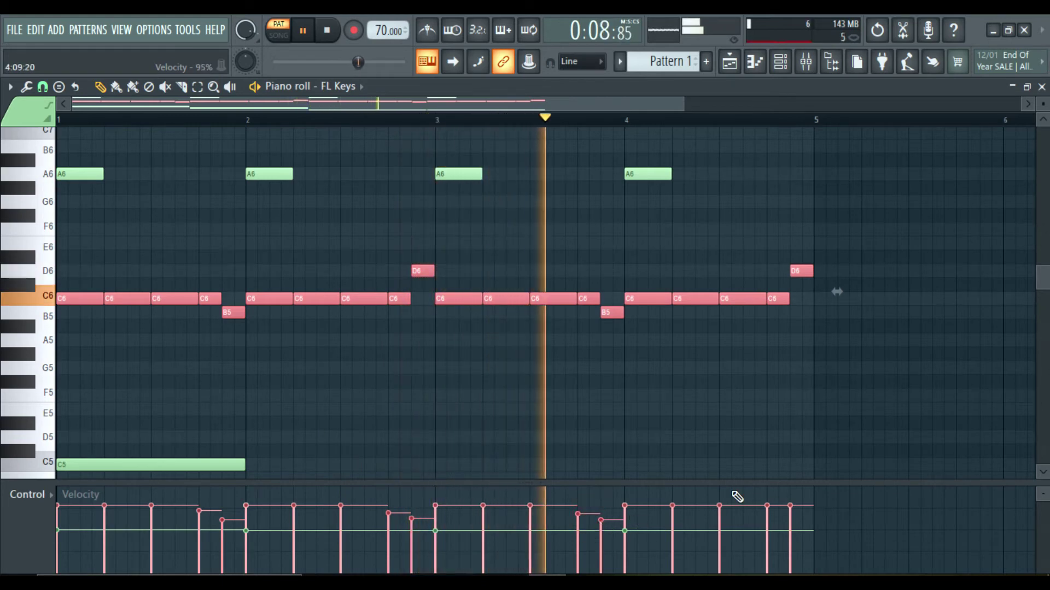
Lower the velocity of bar 4's last two melody notes, and readjust bar 2's ending so its D6 is slightly louder than the preceding C6
{"action": "left_click", "coordinate": [767, 516]}
{"action": "left_click", "coordinate": [790, 521]}
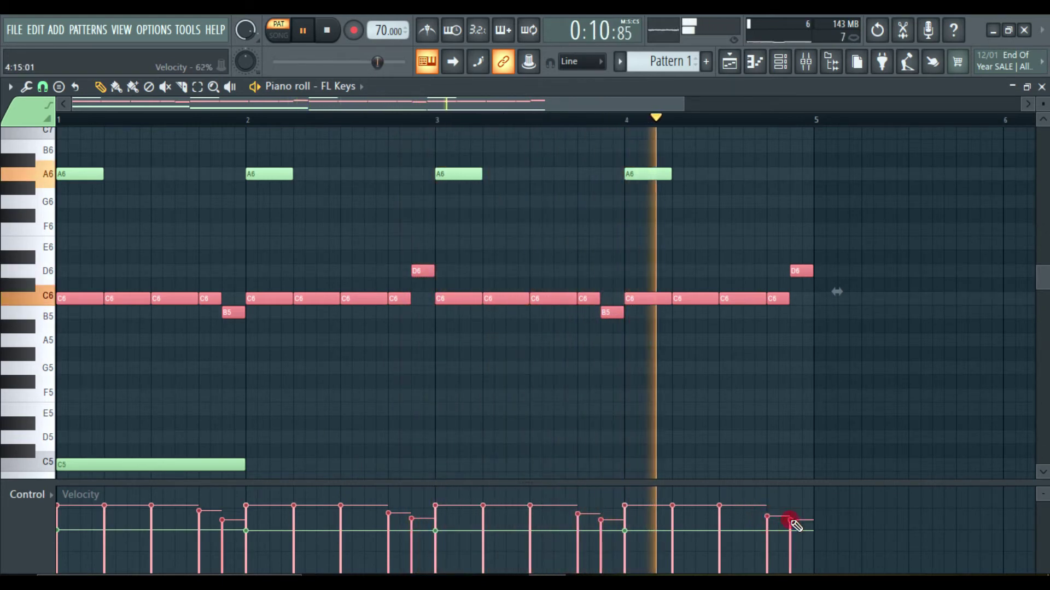
{"action": "left_click_drag", "start_coordinate": [792, 520], "coordinate": [795, 518]}
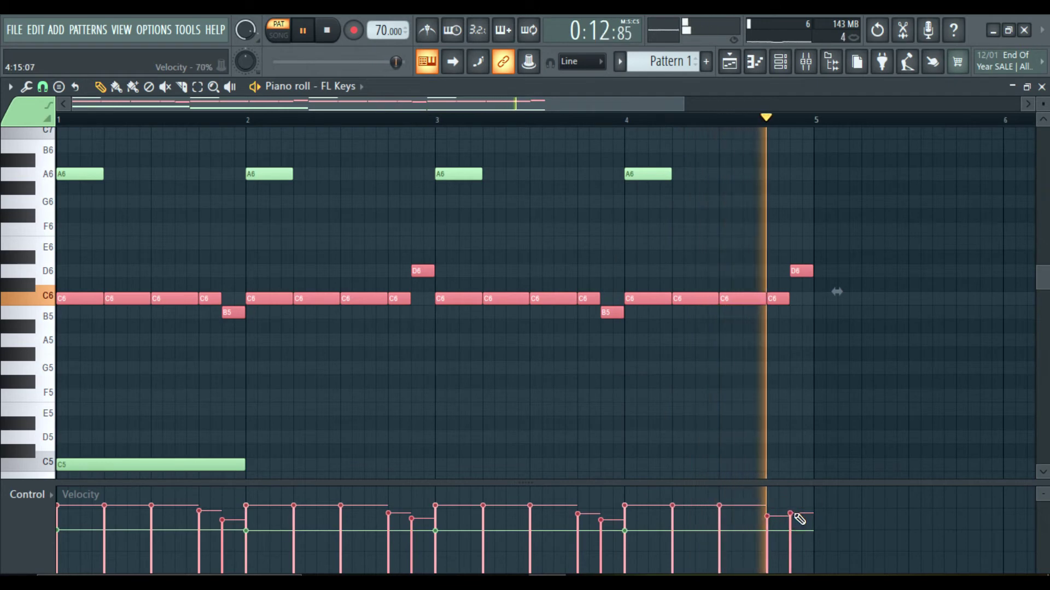
{"action": "left_click", "coordinate": [412, 514]}
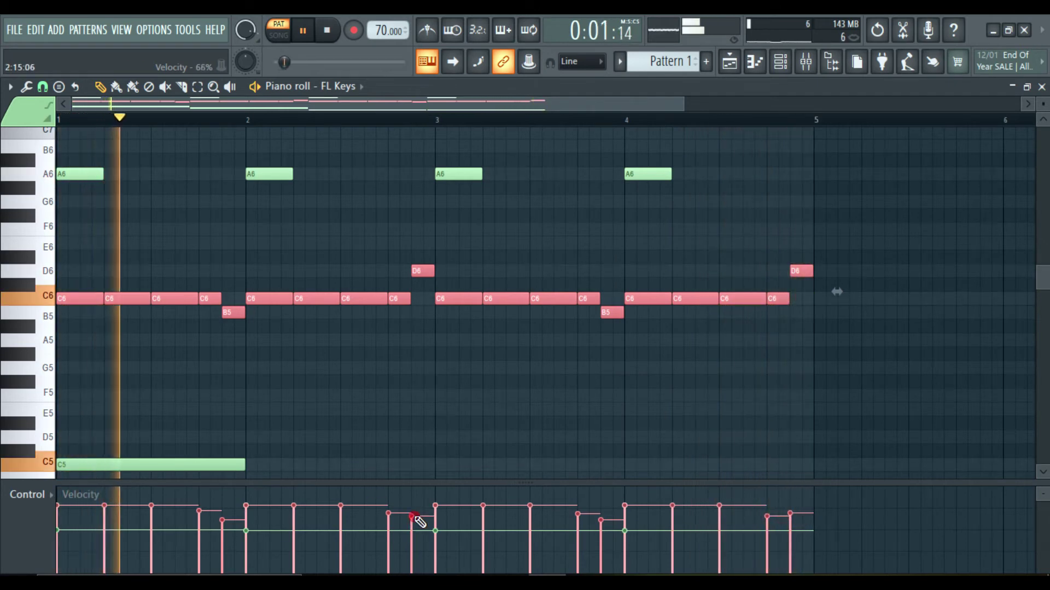
{"action": "left_click", "coordinate": [389, 517]}
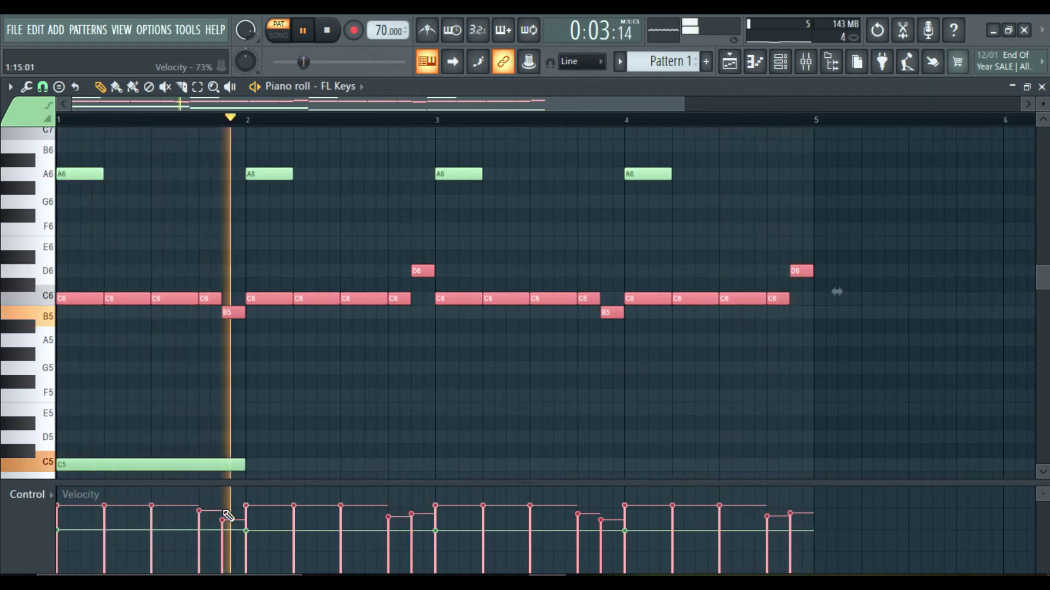
{"action": "left_click", "coordinate": [377, 394]}
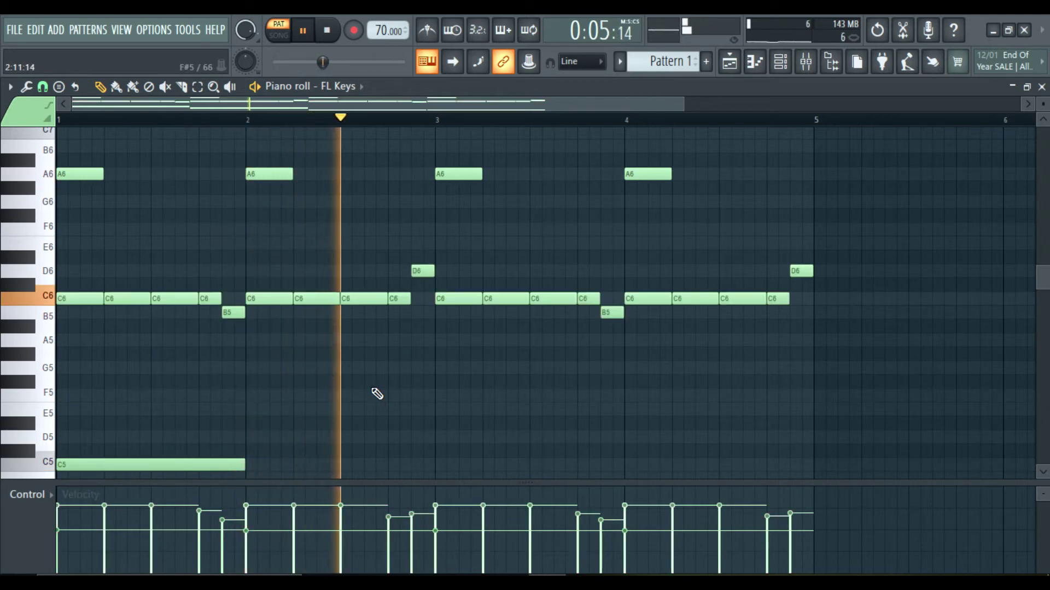
Select the four A6 harmony notes and lower their velocity to about 66%
{"action": "left_click", "coordinate": [80, 173]}
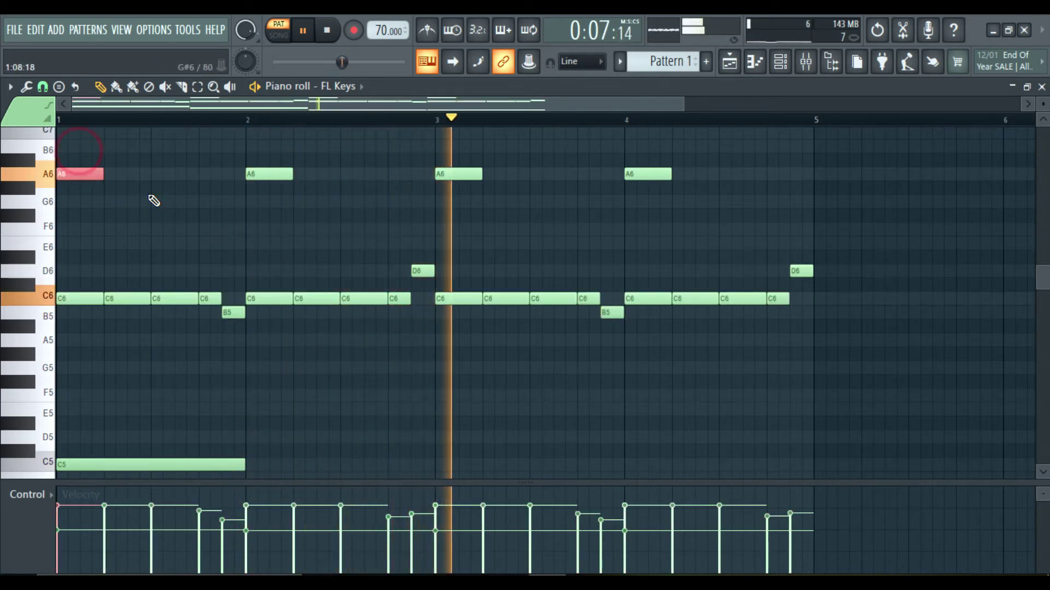
{"action": "left_click", "coordinate": [268, 174], "text": "ctrl"}
{"action": "left_click", "coordinate": [442, 174], "text": "ctrl"}
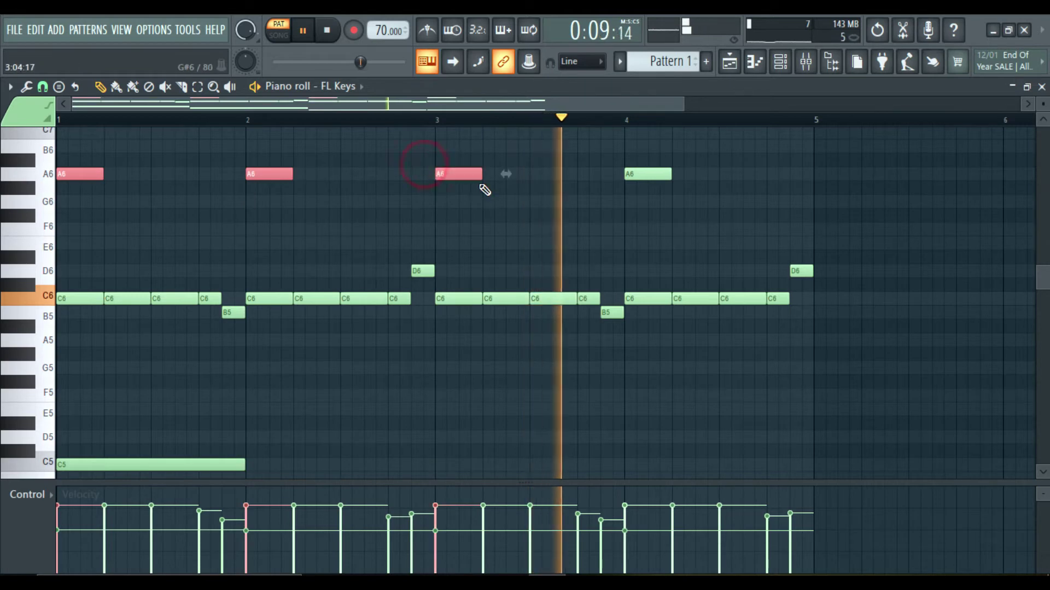
{"action": "left_click", "coordinate": [648, 174], "text": "ctrl"}
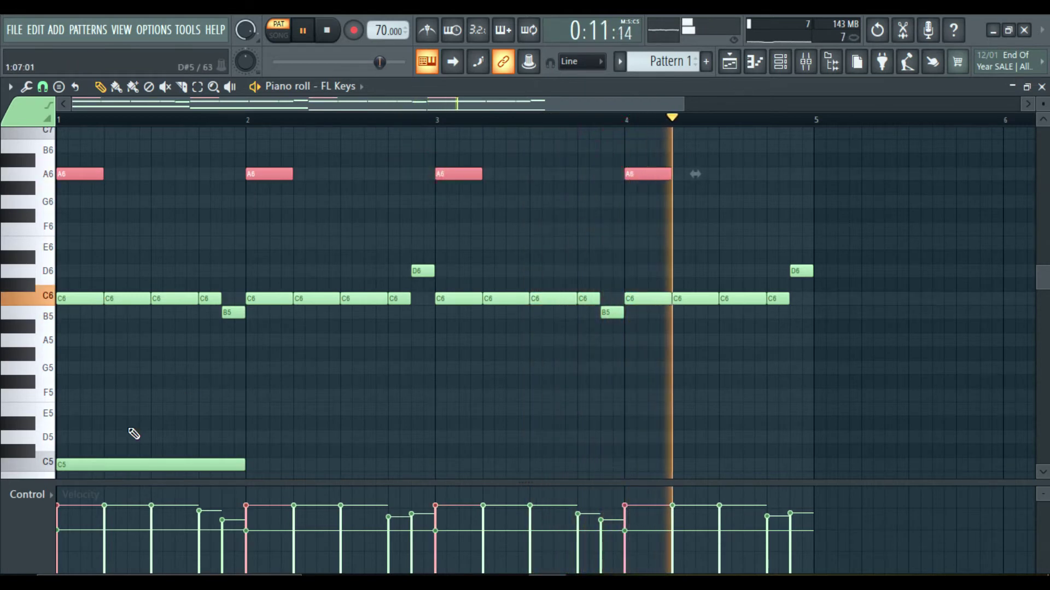
{"action": "left_click", "coordinate": [64, 516]}
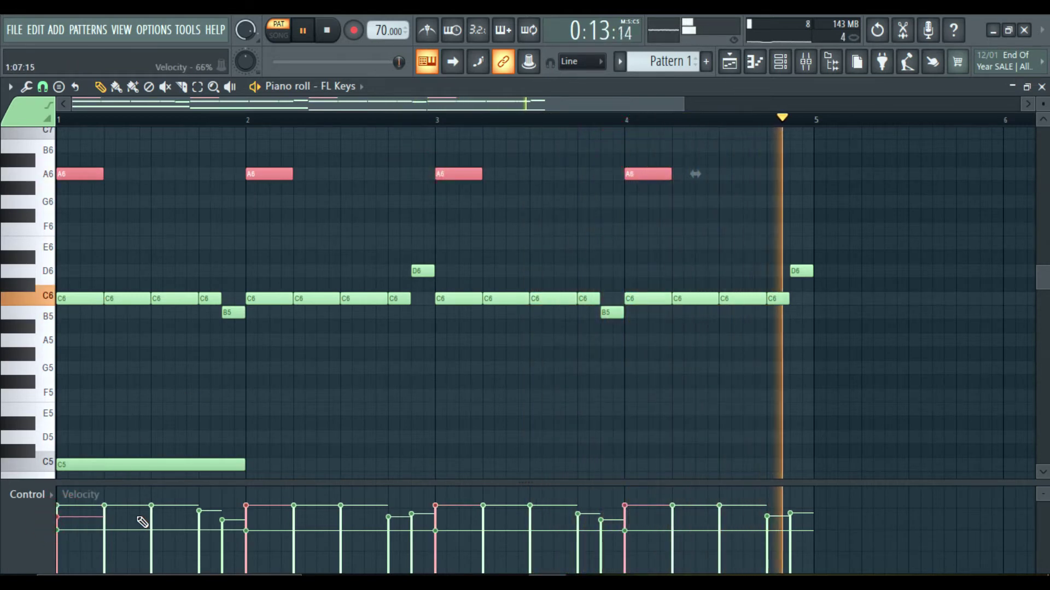
{"action": "left_click", "coordinate": [236, 516]}
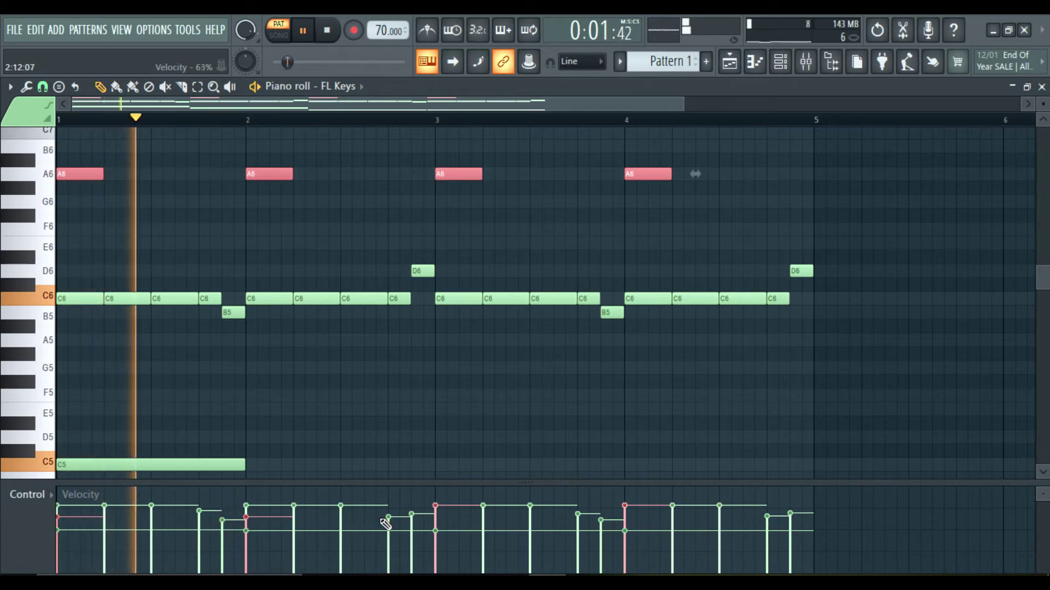
{"action": "left_click", "coordinate": [433, 516]}
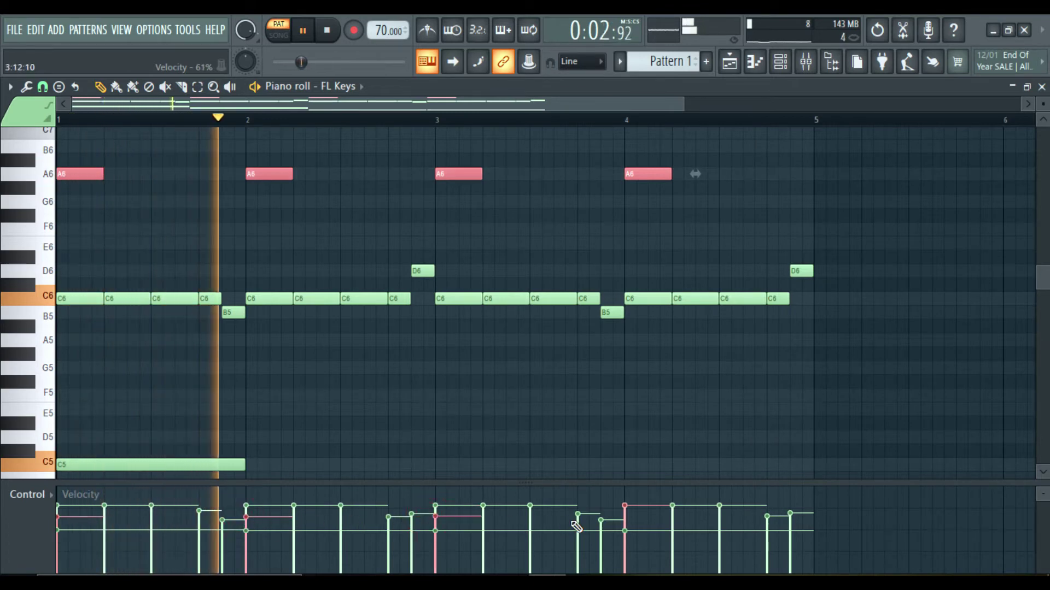
{"action": "left_click", "coordinate": [625, 516]}
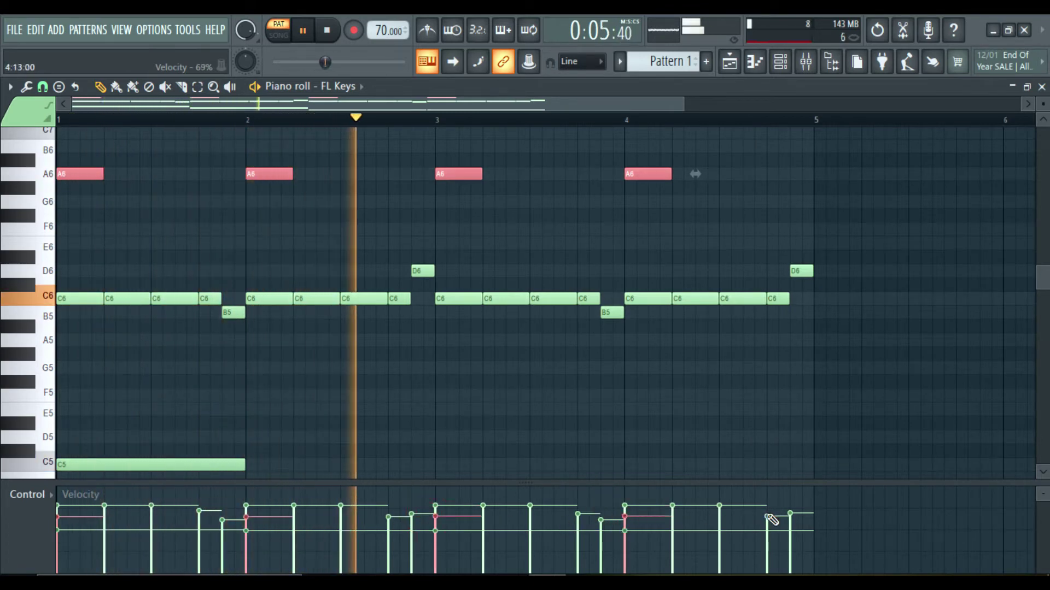
{"action": "right_click", "coordinate": [715, 439]}
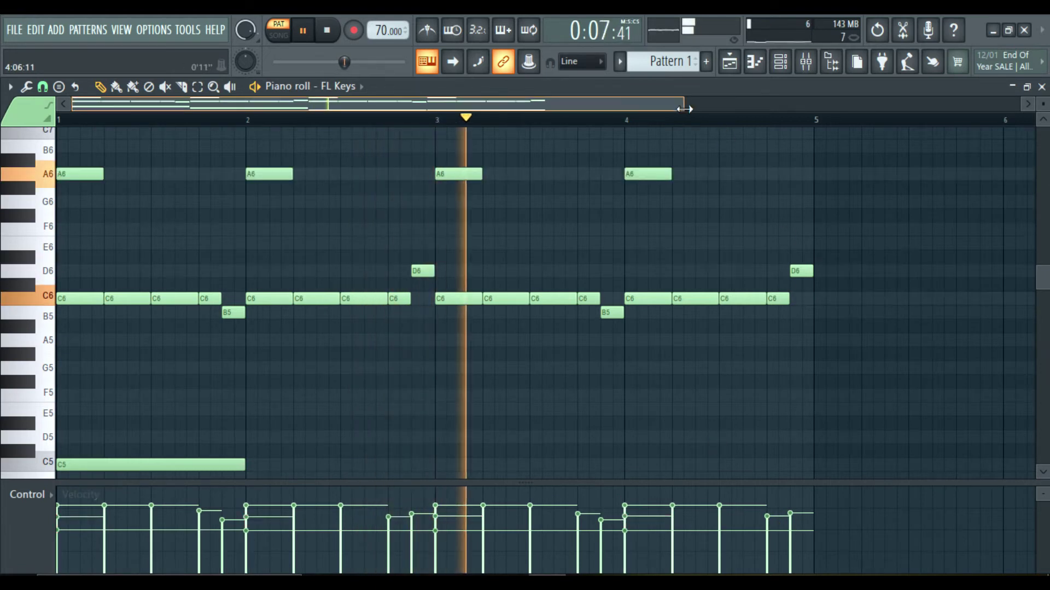
{"action": "left_click_drag", "start_coordinate": [683, 109], "coordinate": [813, 109]}
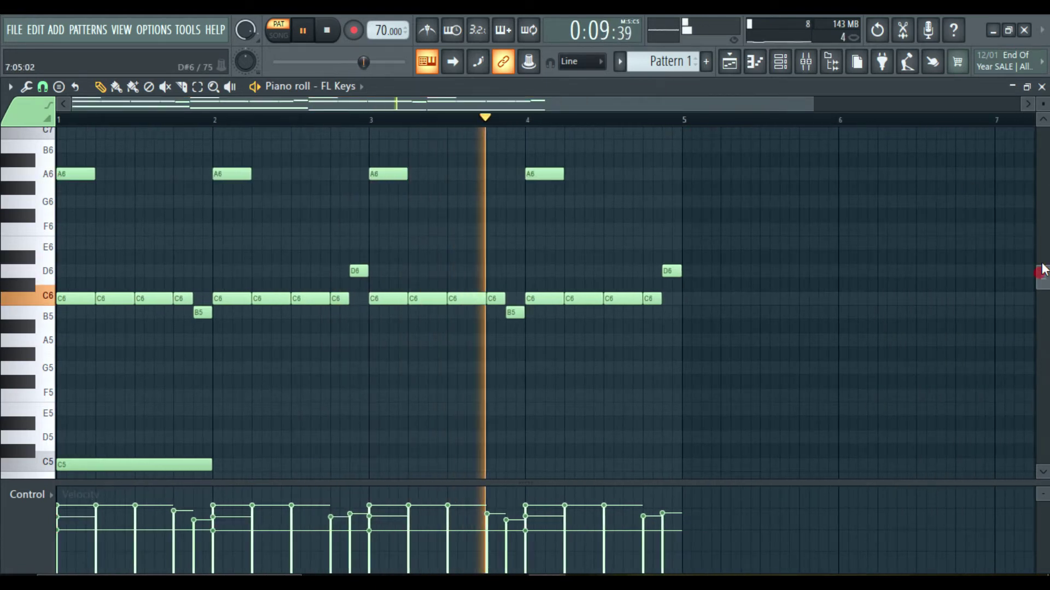
{"action": "left_click_drag", "start_coordinate": [1041, 272], "coordinate": [1041, 294]}
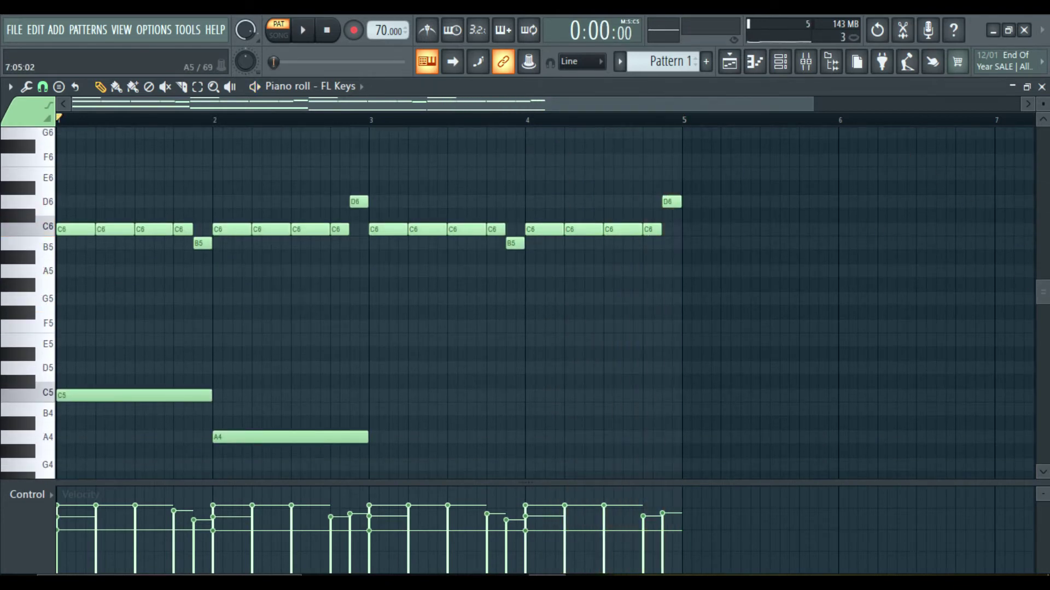
{"action": "left_click_drag", "start_coordinate": [1044, 293], "coordinate": [1042, 255]}
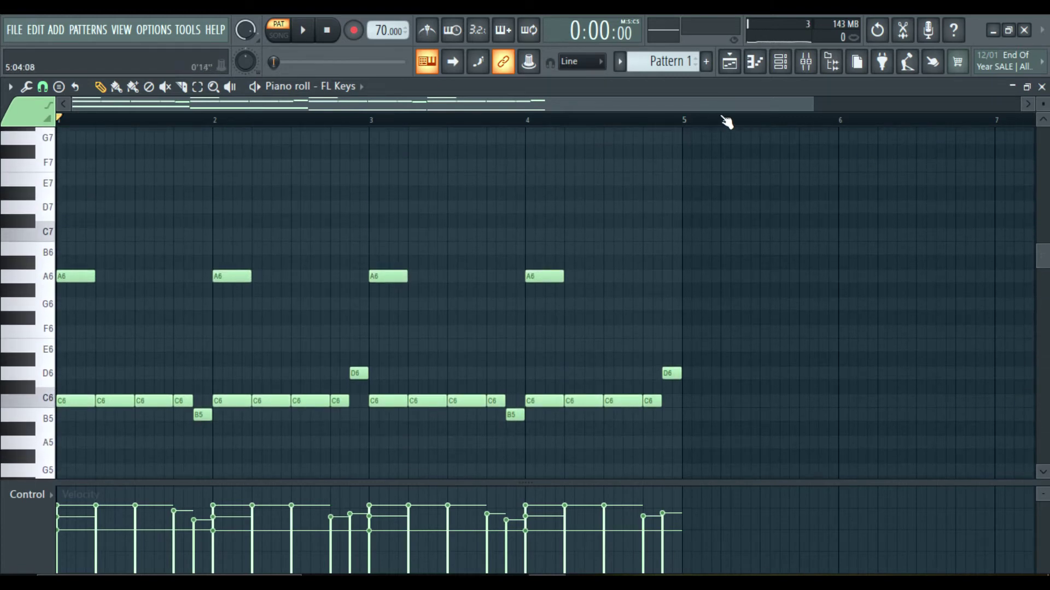
{"action": "left_click_drag", "start_coordinate": [815, 99], "coordinate": [625, 107]}
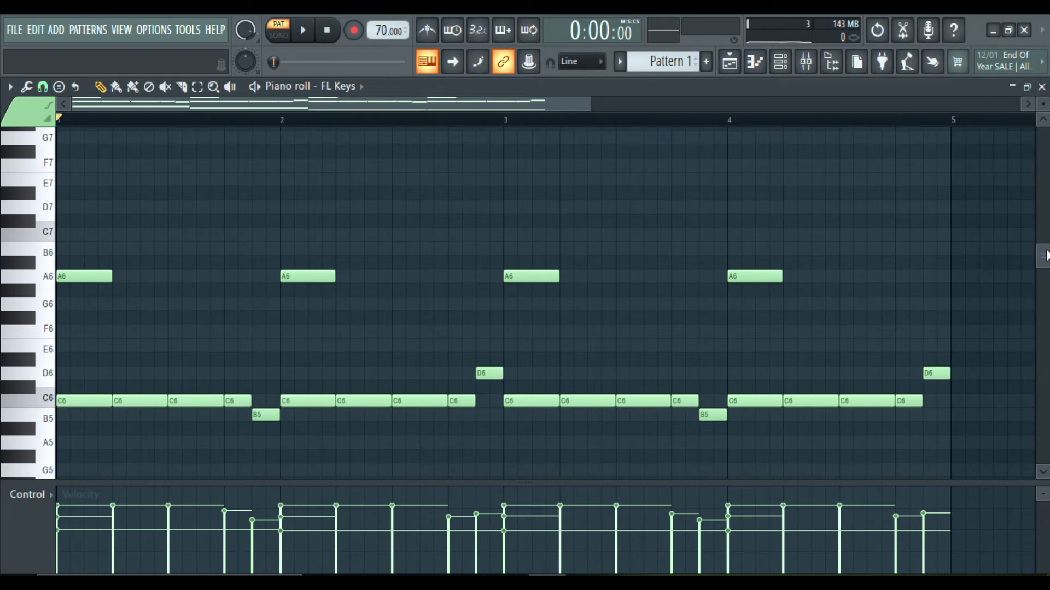
{"action": "mouse_move", "coordinate": [1045, 255]}
{"action": "left_mouse_down"}
{"action": "mouse_move", "coordinate": [1046, 272]}
{"action": "mouse_move", "coordinate": [1048, 241]}
{"action": "left_mouse_up"}
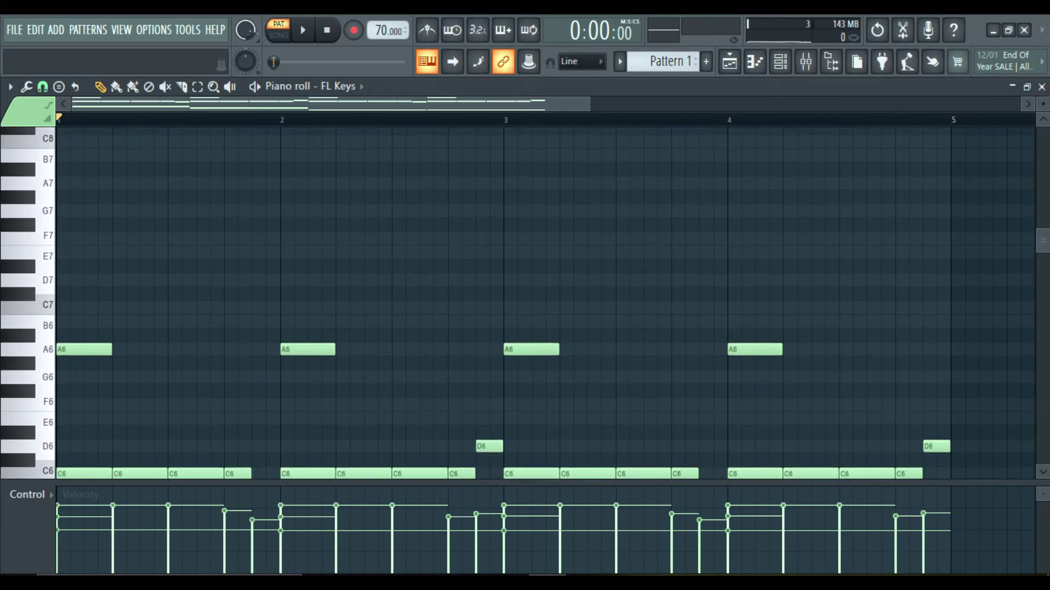
Close the piano roll and the FL Keys window, and place Pattern 1 at bar 1 of Track 1 in the playlist
{"action": "left_click", "coordinate": [1042, 86]}
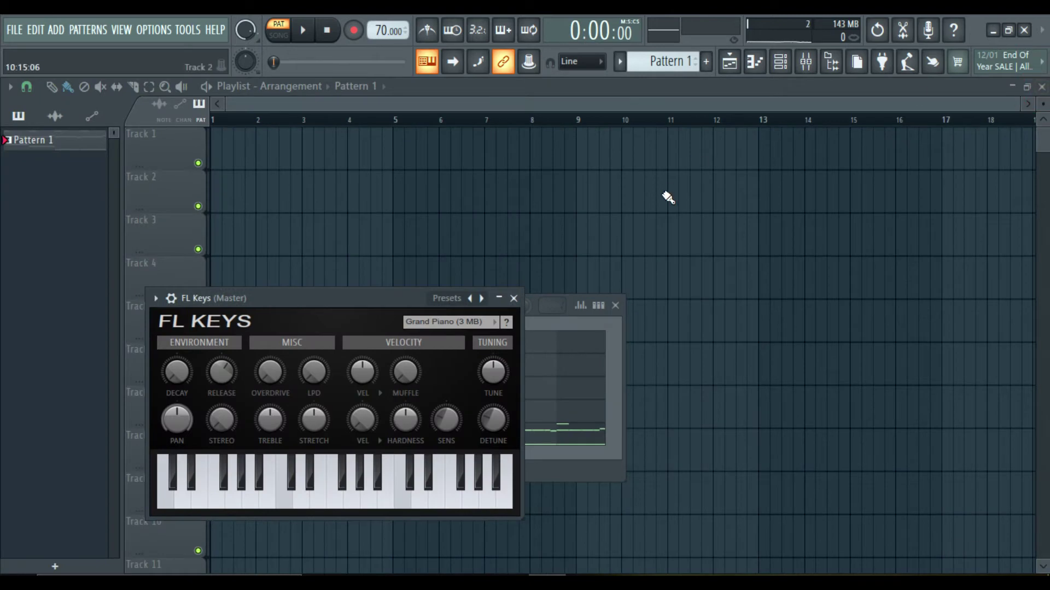
{"action": "left_click", "coordinate": [514, 298]}
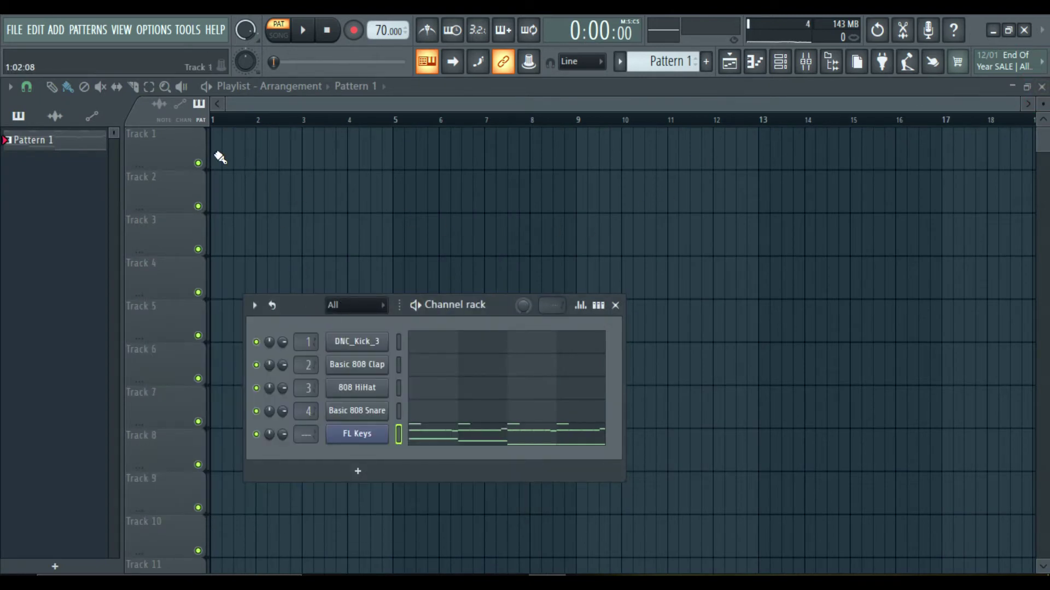
{"action": "left_click", "coordinate": [220, 158]}
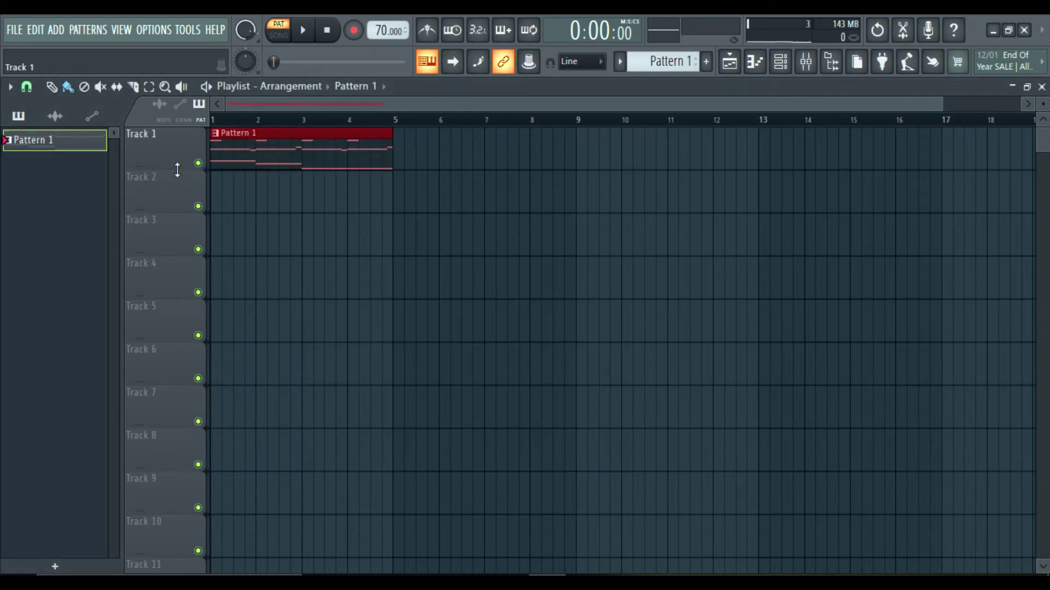
Make playlist Track 1 taller, rename it "melody" and color it red
{"action": "left_click_drag", "start_coordinate": [177, 170], "coordinate": [180, 220]}
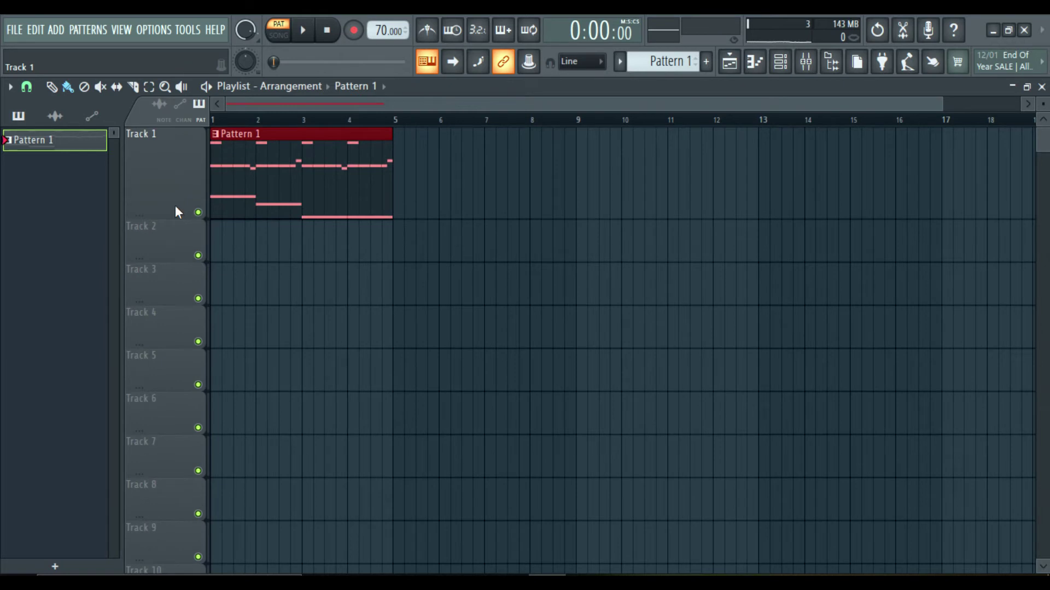
{"action": "right_click", "coordinate": [165, 180]}
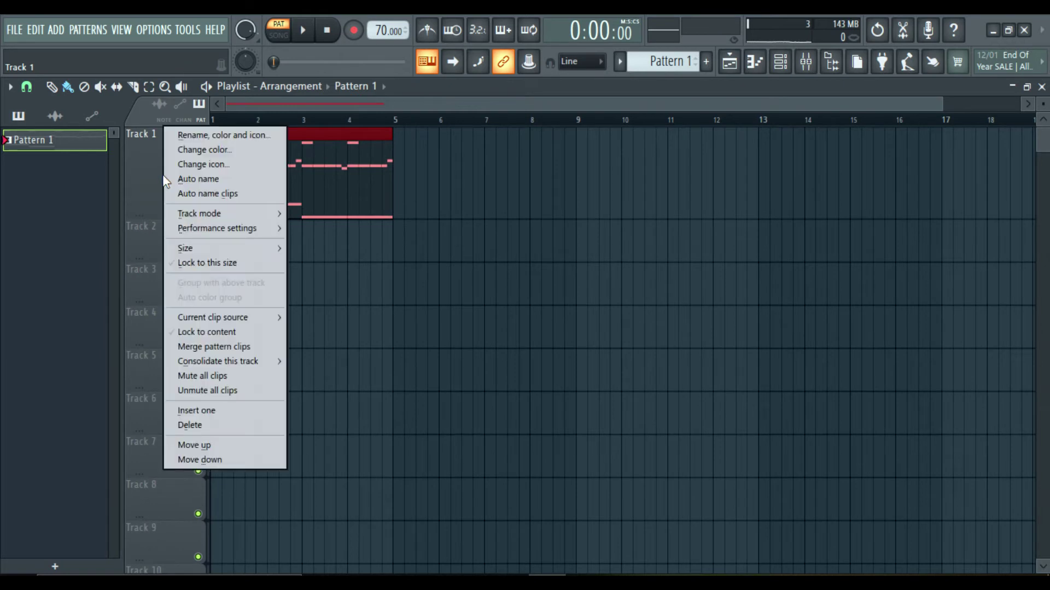
{"action": "left_click", "coordinate": [214, 137]}
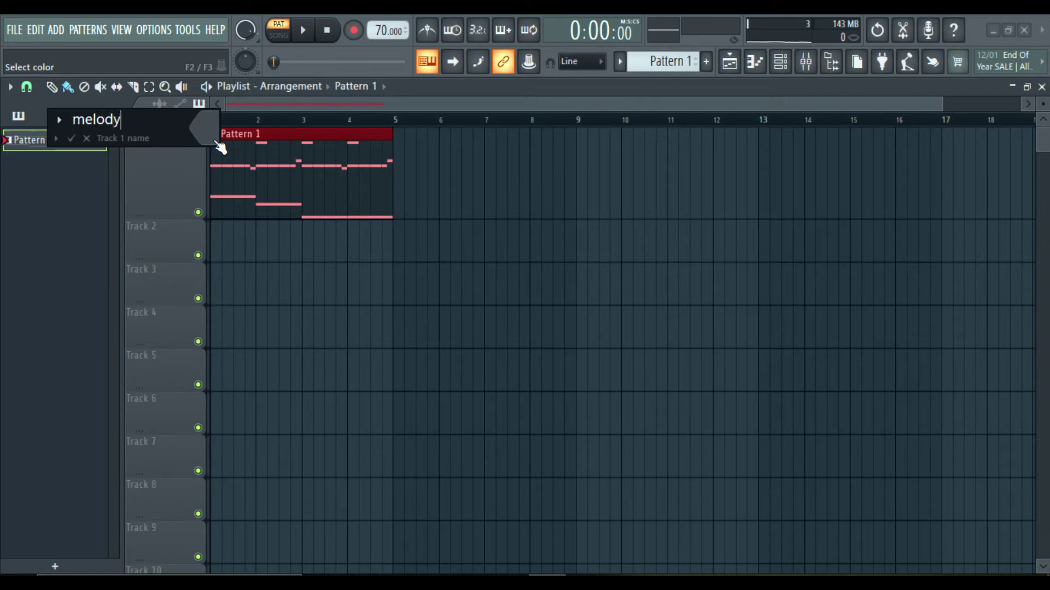
{"action": "left_click", "coordinate": [216, 142]}
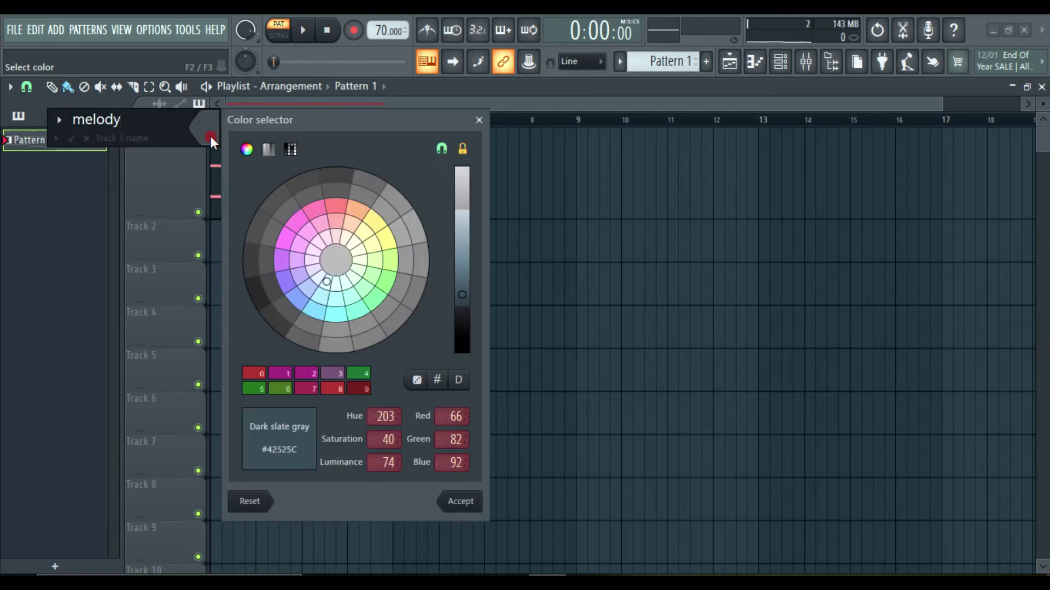
{"action": "left_click", "coordinate": [336, 208]}
{"action": "left_click", "coordinate": [462, 505]}
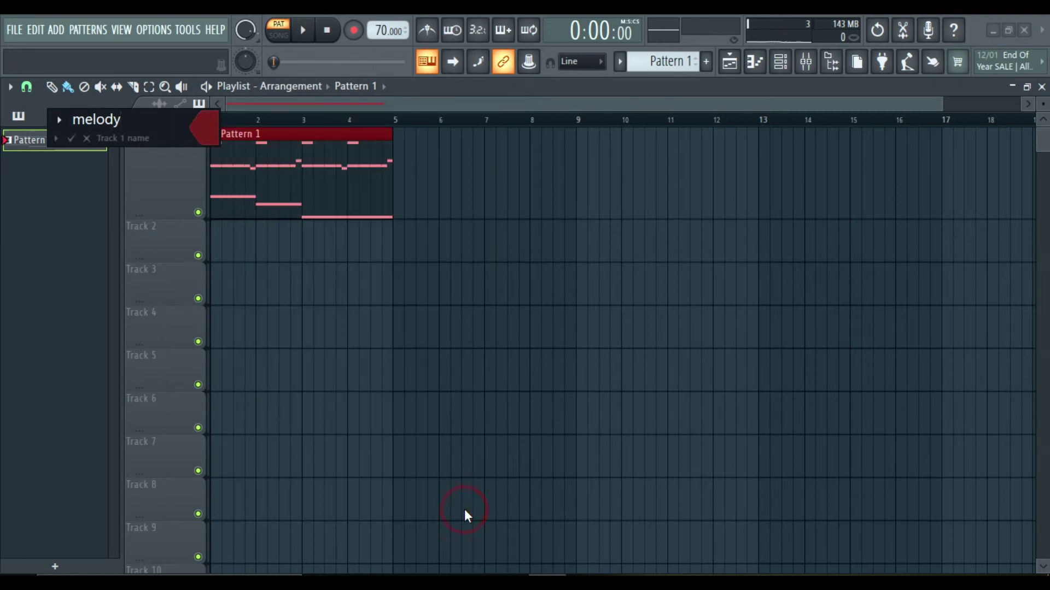
{"action": "left_click", "coordinate": [72, 139]}
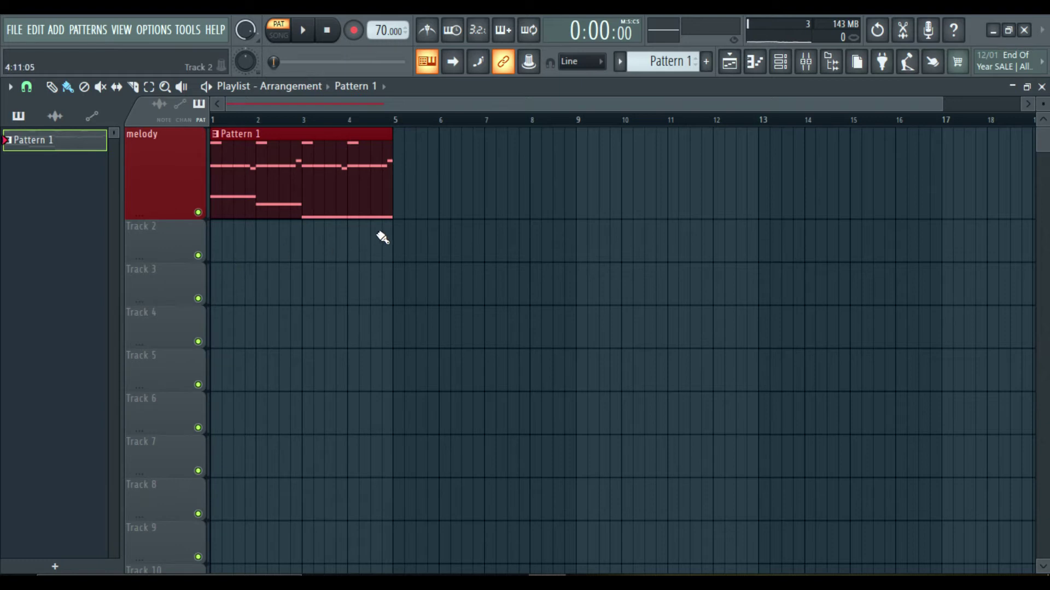
Bring up the Channel rack and move it clear of the melody clip
{"action": "left_click", "coordinate": [315, 190]}
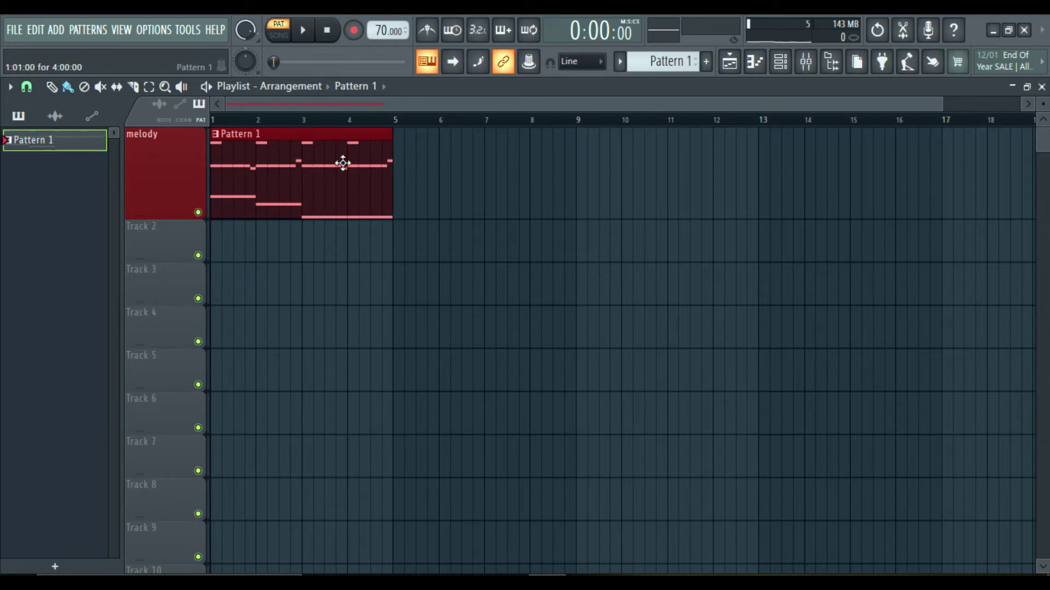
{"action": "left_click", "coordinate": [343, 163]}
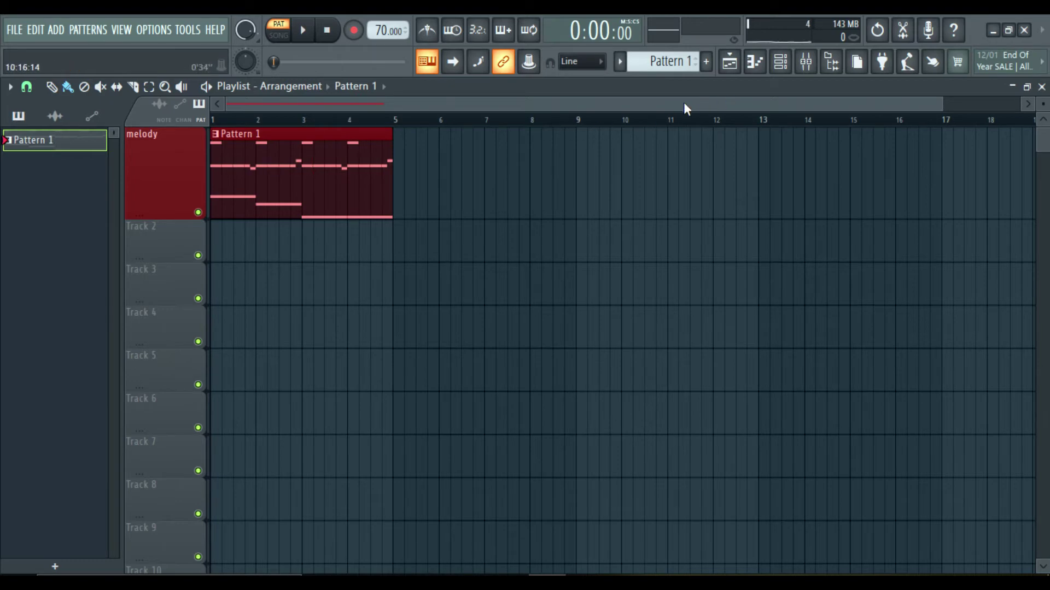
{"action": "left_click", "coordinate": [794, 72]}
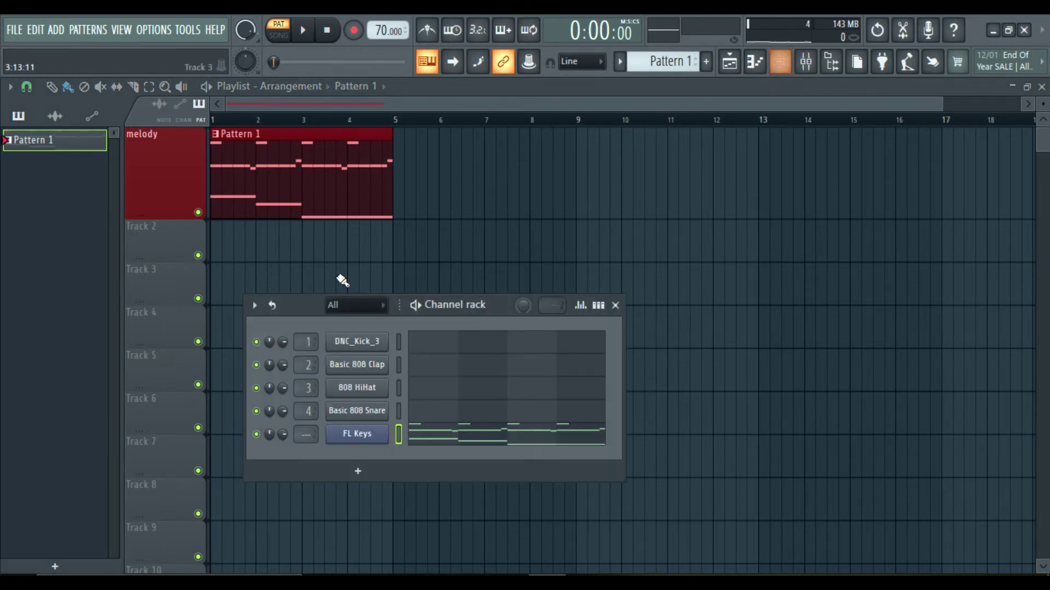
{"action": "left_click", "coordinate": [314, 304]}
{"action": "left_click_drag", "start_coordinate": [314, 304], "coordinate": [521, 202]}
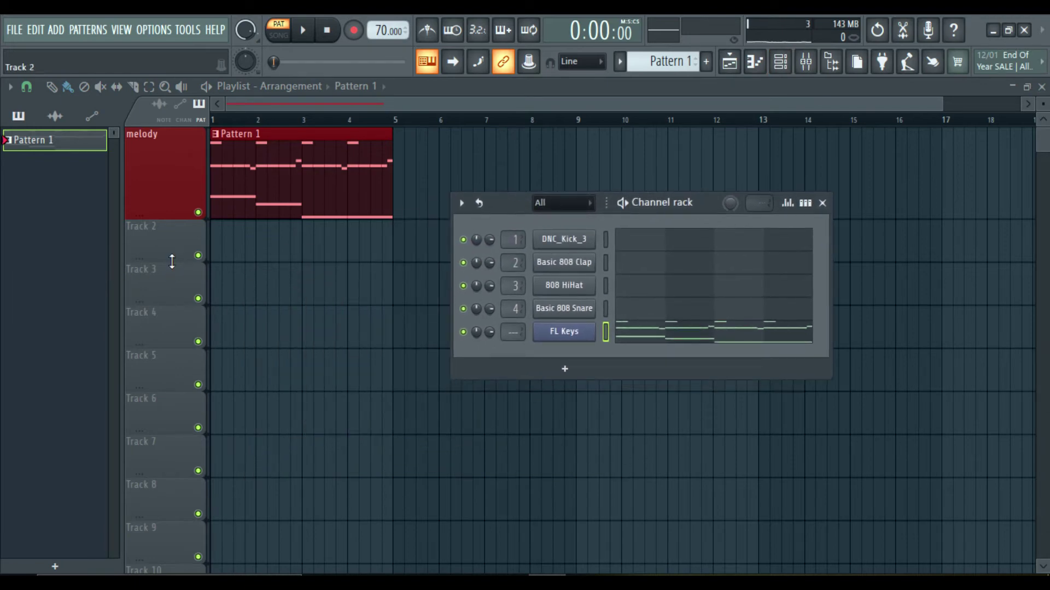
Make playlist Track 2 taller, rename it "clap" and color it yellow
{"action": "left_click_drag", "start_coordinate": [171, 261], "coordinate": [169, 340]}
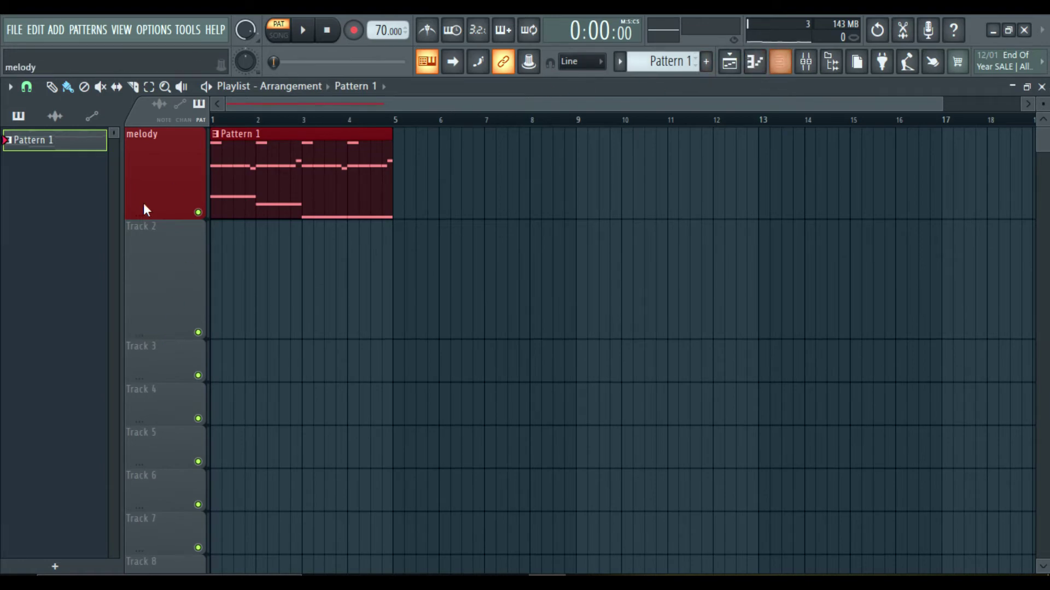
{"action": "right_click", "coordinate": [176, 258]}
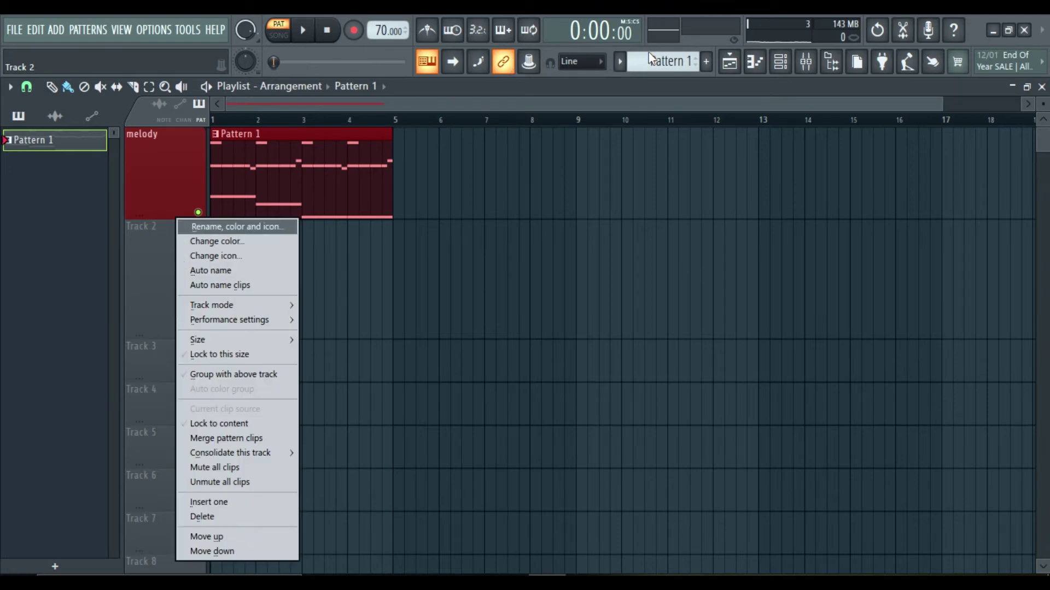
{"action": "left_click", "coordinate": [248, 229]}
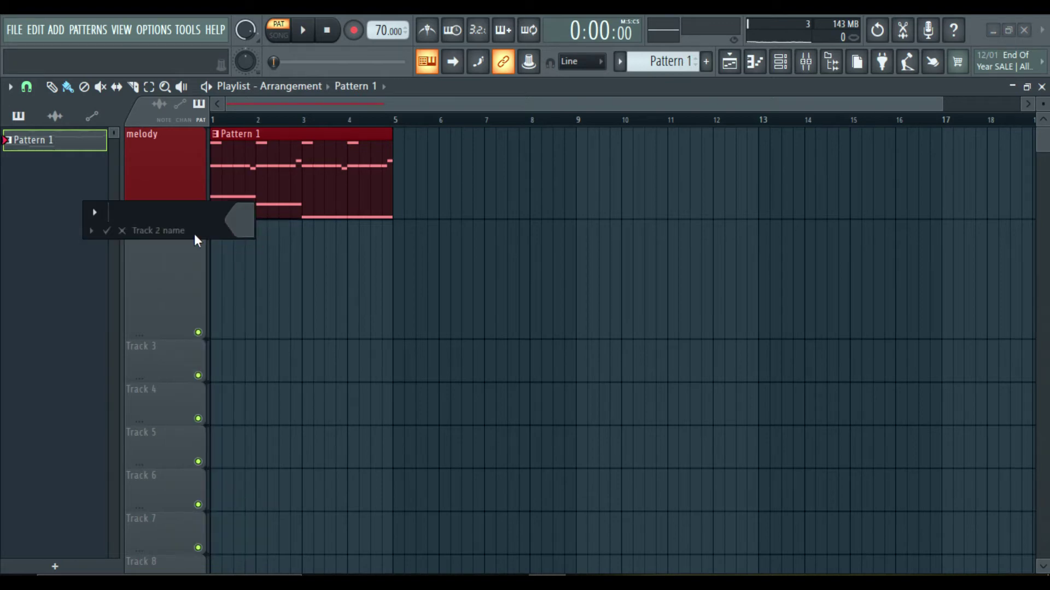
{"action": "type", "text": "clap"}
{"action": "left_click", "coordinate": [241, 216]}
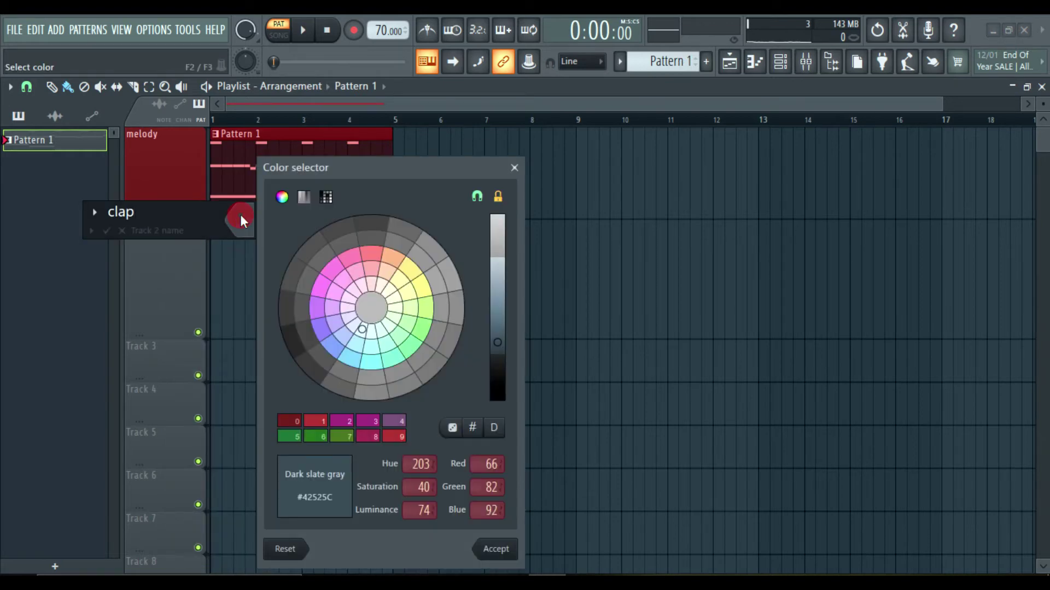
{"action": "left_click", "coordinate": [407, 270]}
{"action": "left_click", "coordinate": [496, 549]}
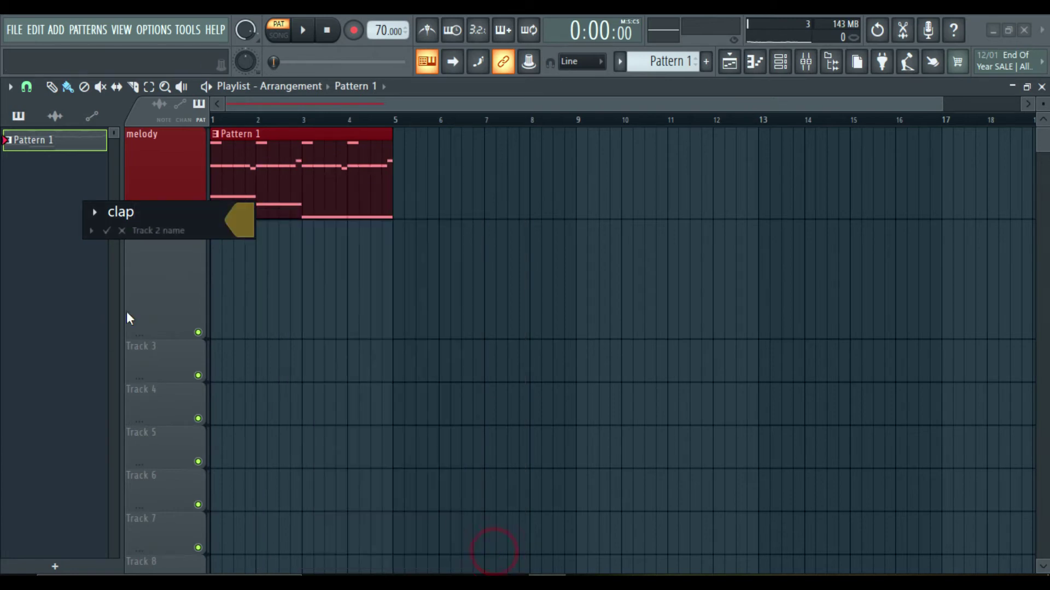
{"action": "left_click", "coordinate": [108, 229]}
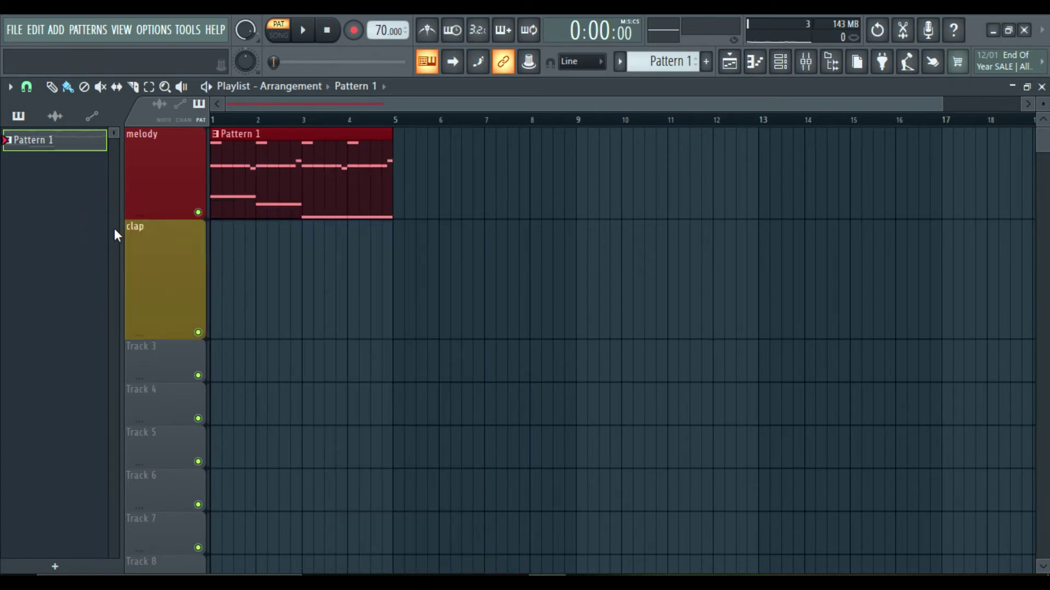
{"action": "left_click_drag", "start_coordinate": [645, 53], "coordinate": [646, 50]}
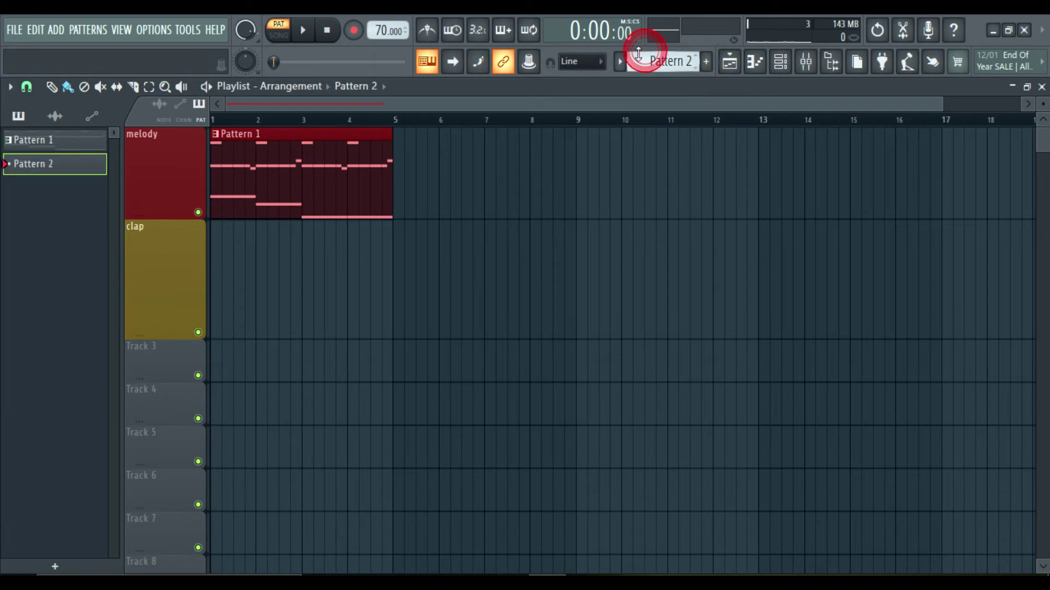
{"action": "left_click", "coordinate": [224, 265]}
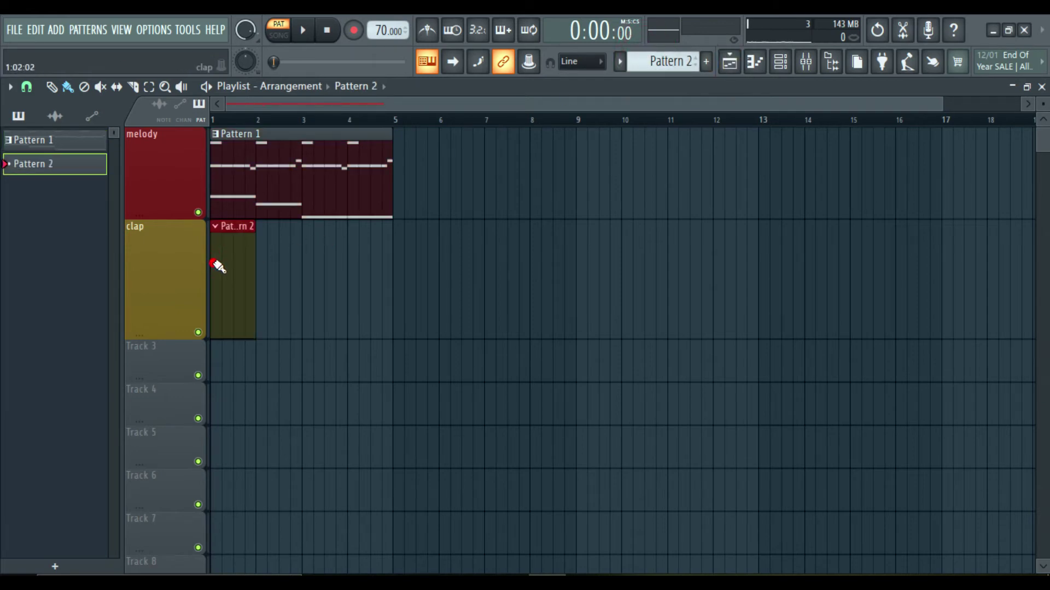
{"action": "left_click_drag", "start_coordinate": [256, 264], "coordinate": [393, 266]}
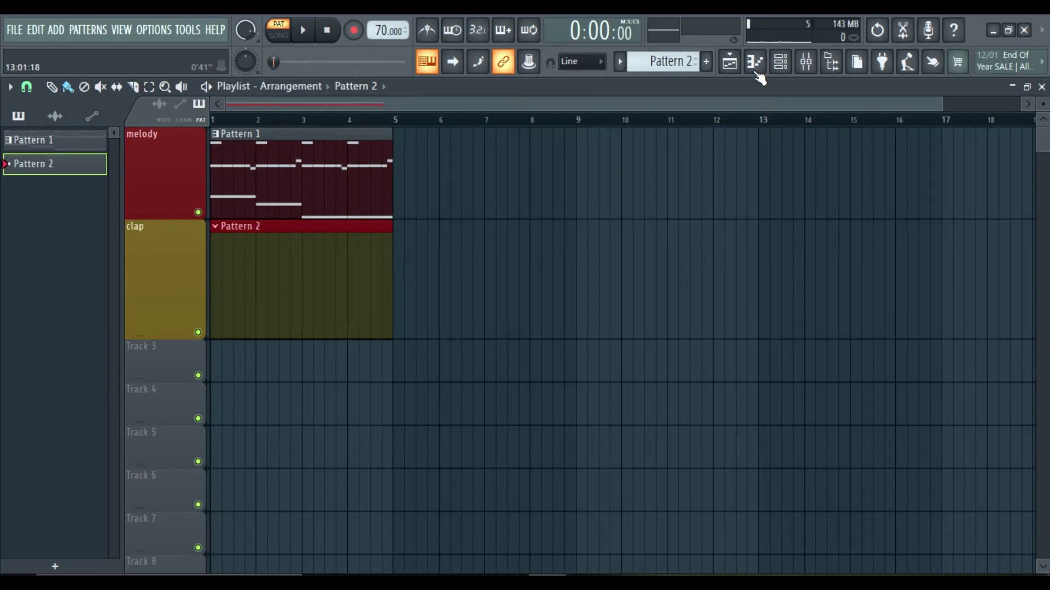
{"action": "left_click", "coordinate": [782, 68]}
{"action": "left_click", "coordinate": [783, 71]}
{"action": "left_click", "coordinate": [780, 62]}
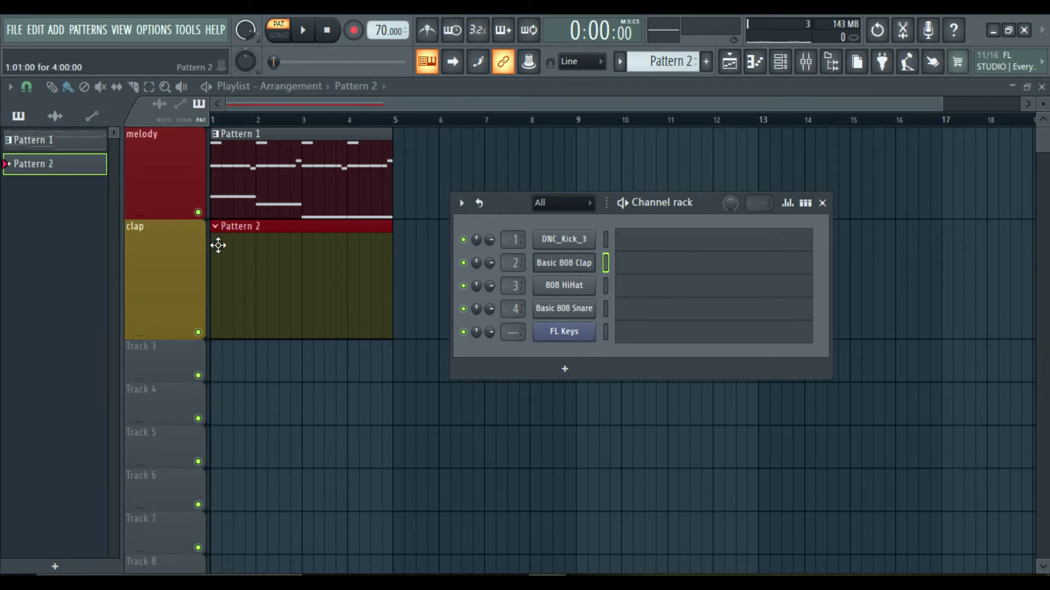
{"action": "left_click", "coordinate": [822, 203]}
{"action": "right_click", "coordinate": [315, 255]}
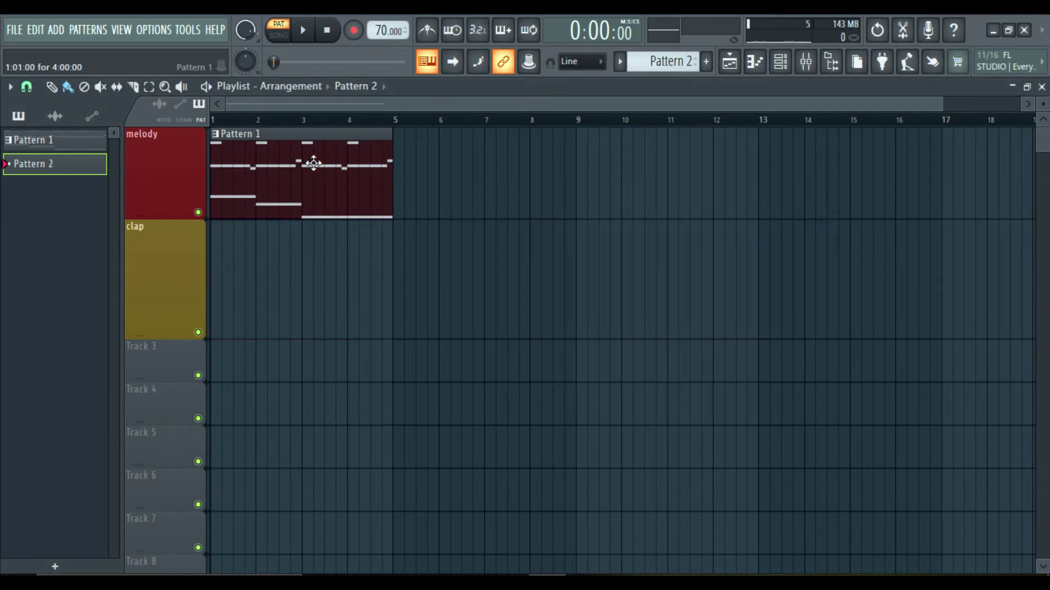
{"action": "left_click", "coordinate": [55, 144]}
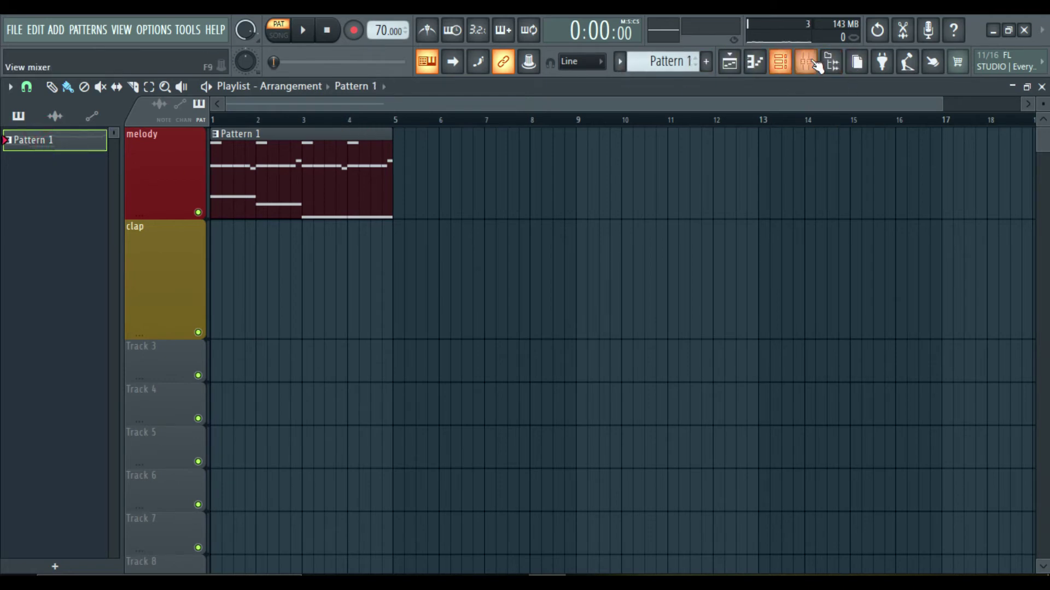
Open the Basic 808 Clap piano roll in Pattern 1 and add a one-step C5 note on beat 2 of bar 1
{"action": "left_click", "coordinate": [781, 63]}
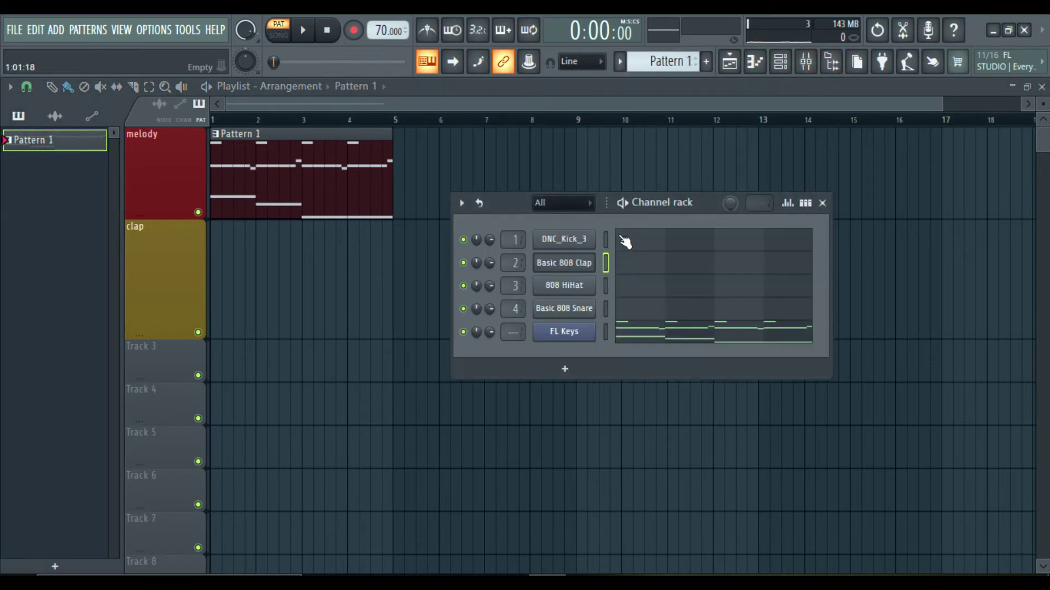
{"action": "left_click", "coordinate": [622, 265]}
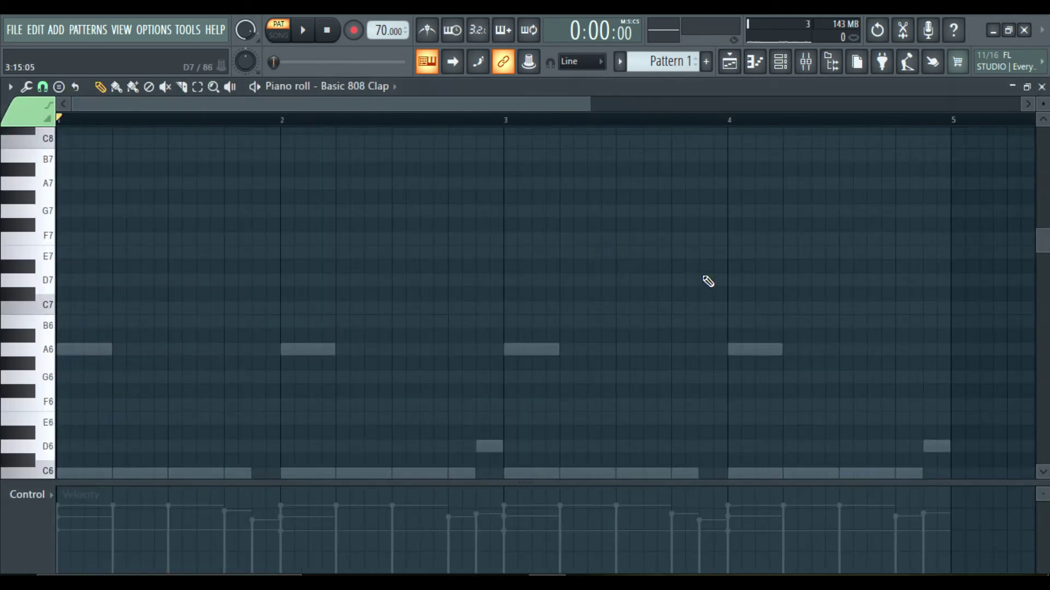
{"action": "scroll", "coordinate": [1041, 240], "scroll_direction": "down", "scroll_amount": 5}
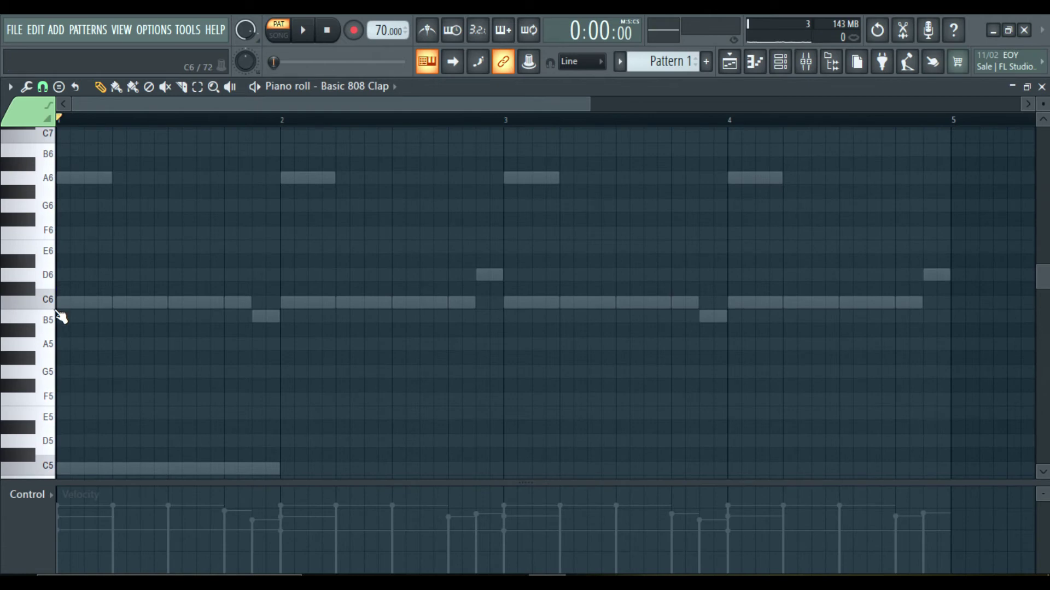
{"action": "left_click", "coordinate": [53, 303]}
{"action": "scroll", "coordinate": [56, 313], "scroll_direction": "down", "scroll_amount": 4}
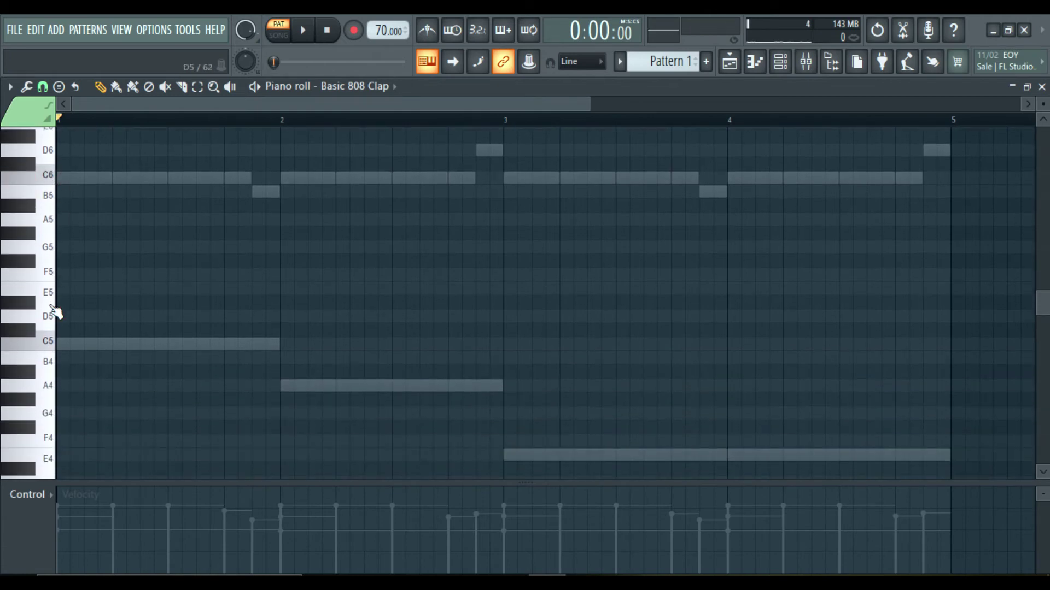
{"action": "mouse_move", "coordinate": [53, 346]}
{"action": "left_mouse_down"}
{"action": "mouse_move", "coordinate": [48, 306]}
{"action": "mouse_move", "coordinate": [49, 332]}
{"action": "left_mouse_up"}
{"action": "left_click_drag", "start_coordinate": [592, 102], "coordinate": [416, 104]}
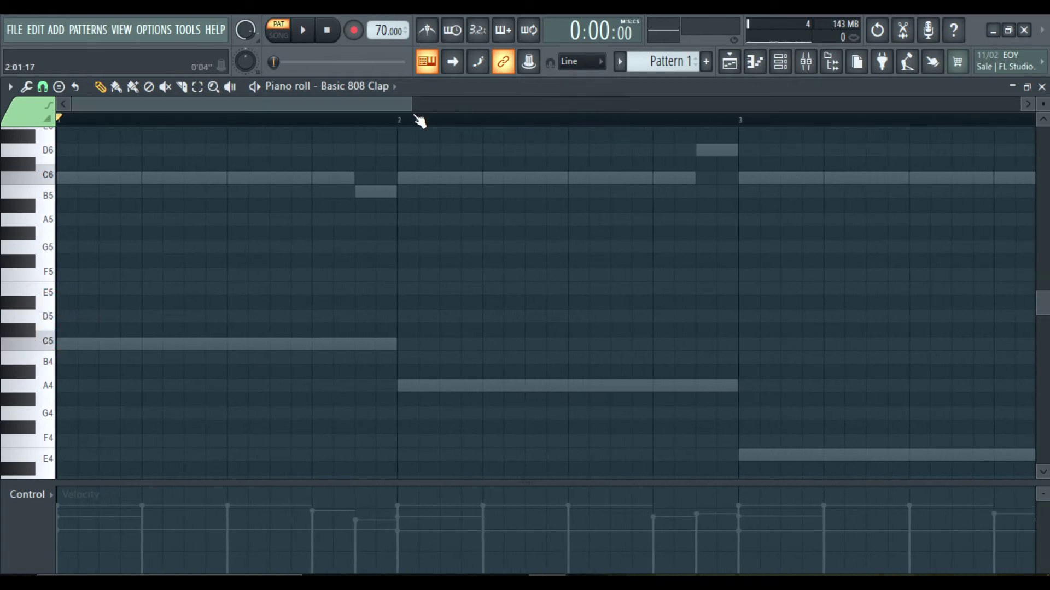
{"action": "left_click", "coordinate": [140, 347]}
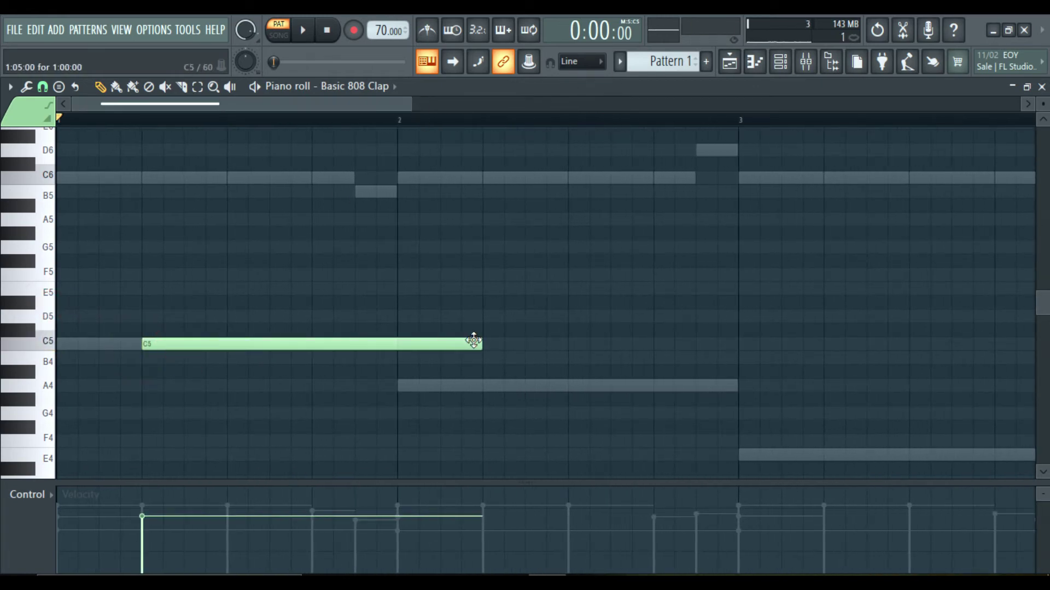
{"action": "left_click_drag", "start_coordinate": [476, 343], "coordinate": [162, 342]}
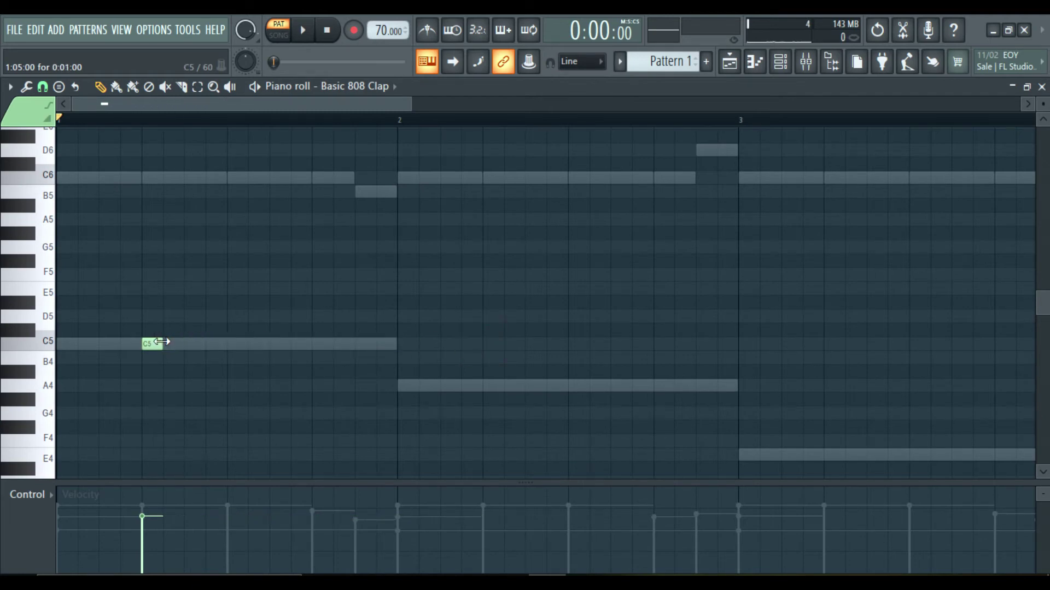
Continue the clap rhythm with one-step C5 notes on beat 4 of bar 1 and beats 2 and 4 of bars 2 to 4
{"action": "left_click", "coordinate": [315, 344]}
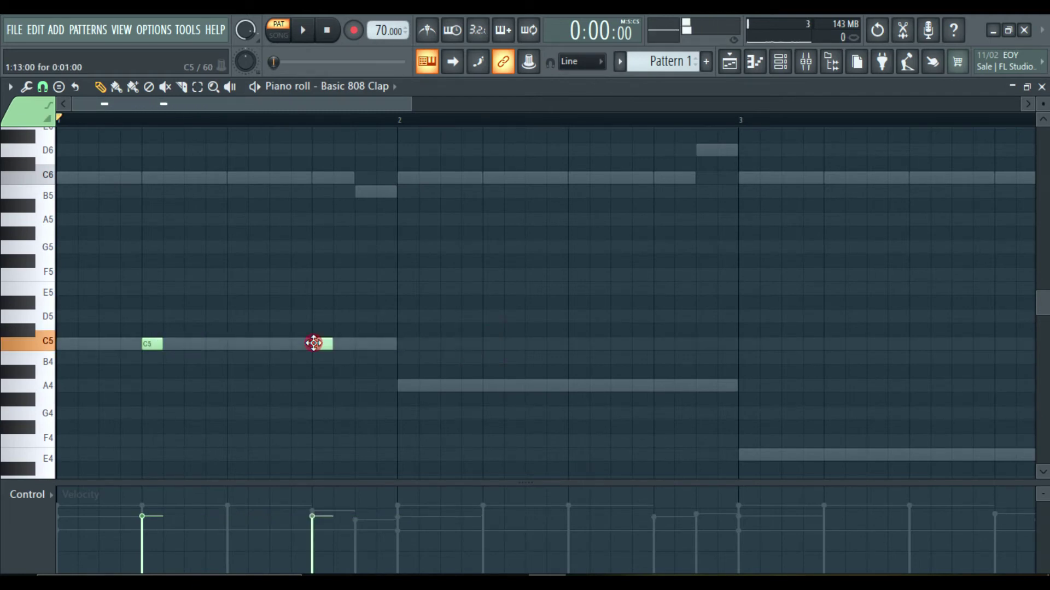
{"action": "left_click", "coordinate": [488, 344]}
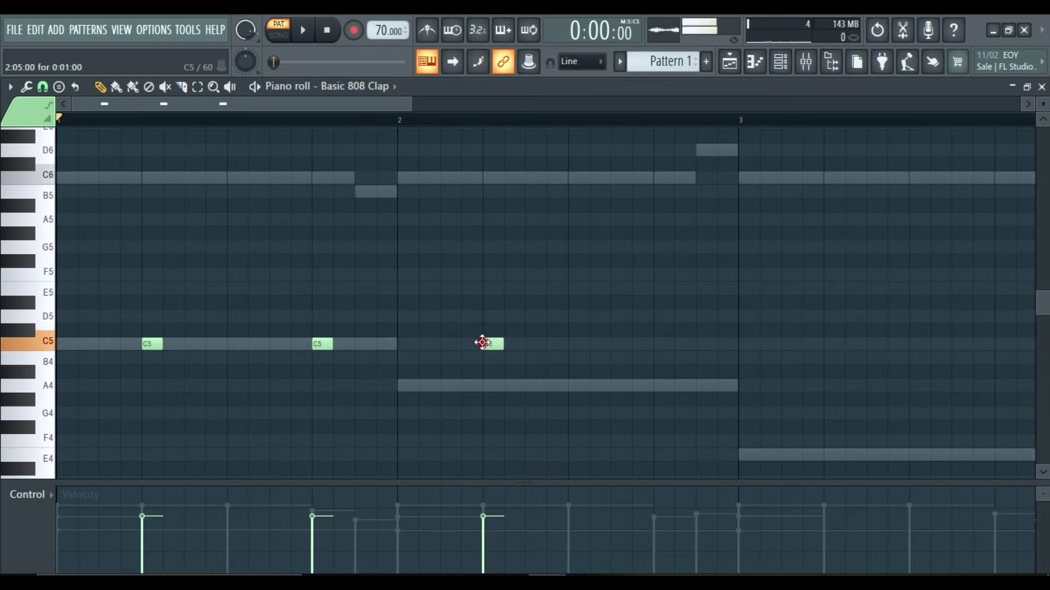
{"action": "left_click", "coordinate": [652, 345]}
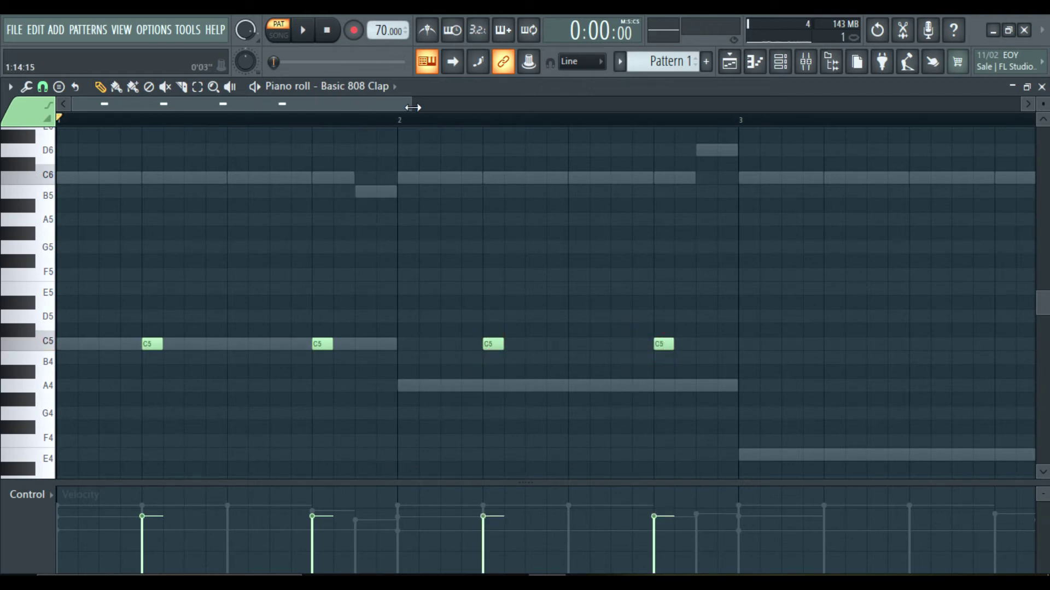
{"action": "left_click_drag", "start_coordinate": [413, 105], "coordinate": [525, 106]}
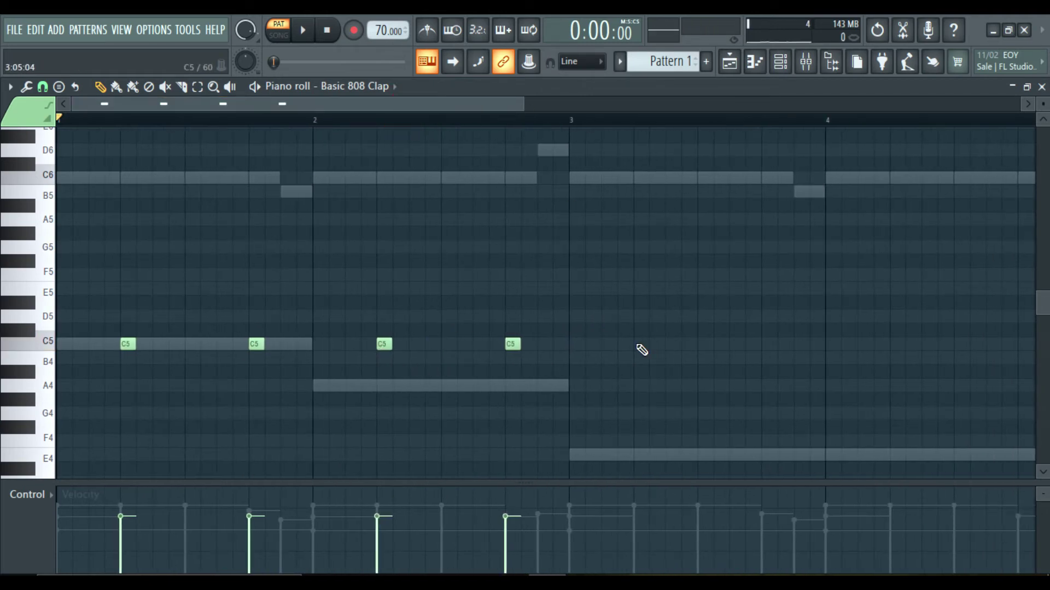
{"action": "left_click", "coordinate": [640, 344]}
{"action": "left_click", "coordinate": [762, 344]}
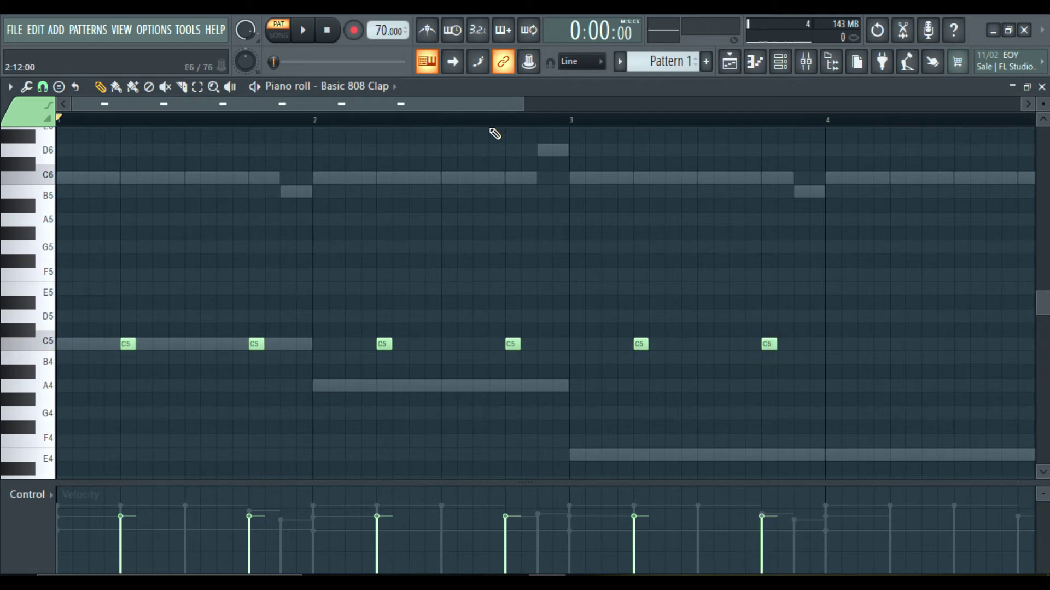
{"action": "left_click_drag", "start_coordinate": [523, 101], "coordinate": [664, 103]}
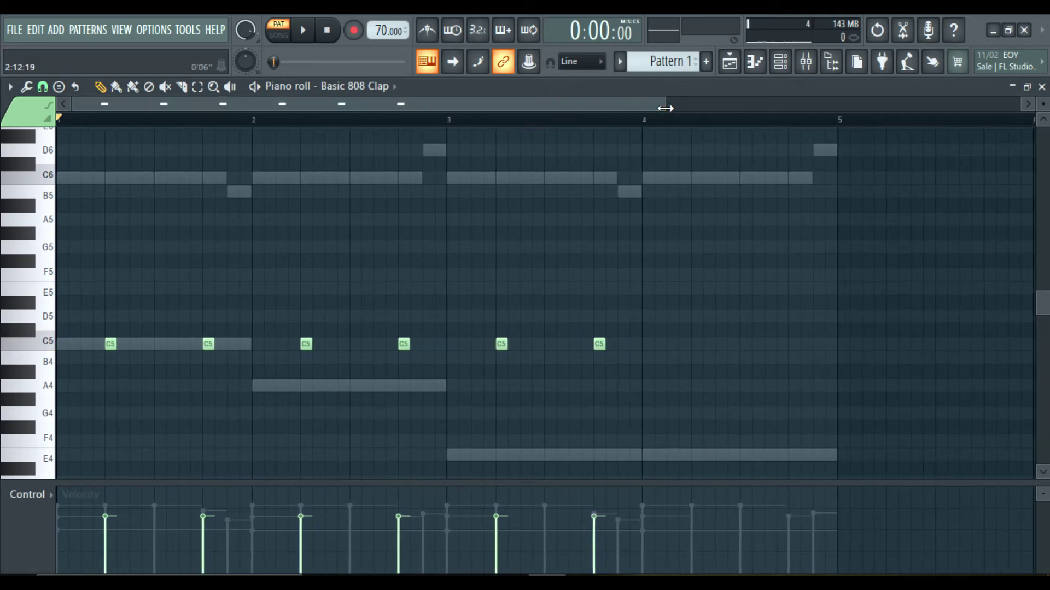
{"action": "left_click", "coordinate": [692, 346]}
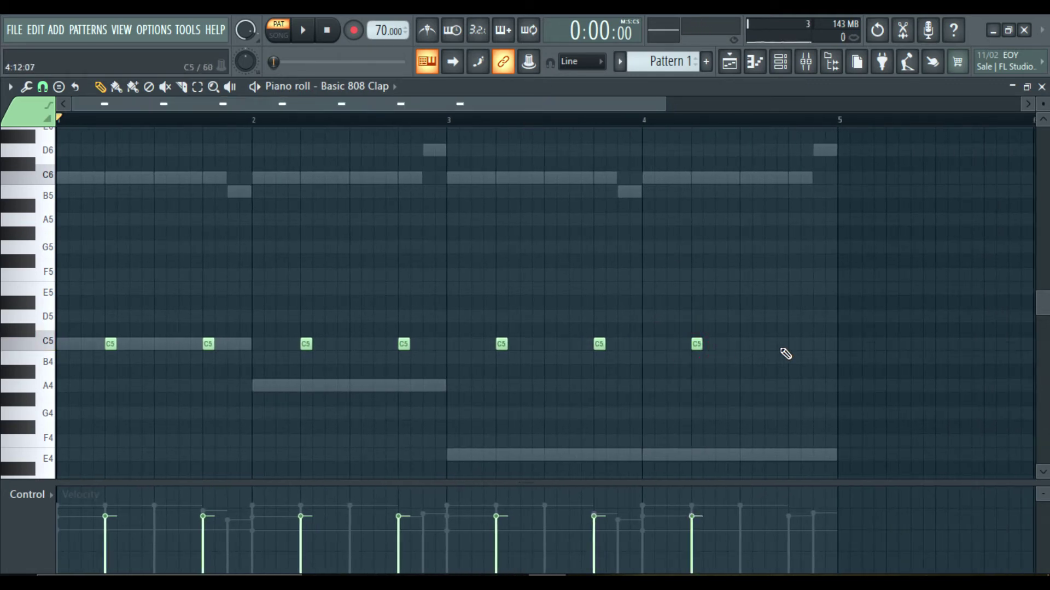
{"action": "left_click", "coordinate": [784, 346]}
Play back the clap rhythm with the melody, then raise the velocity of all eight clap notes to maximum
{"action": "key", "text": "space"}
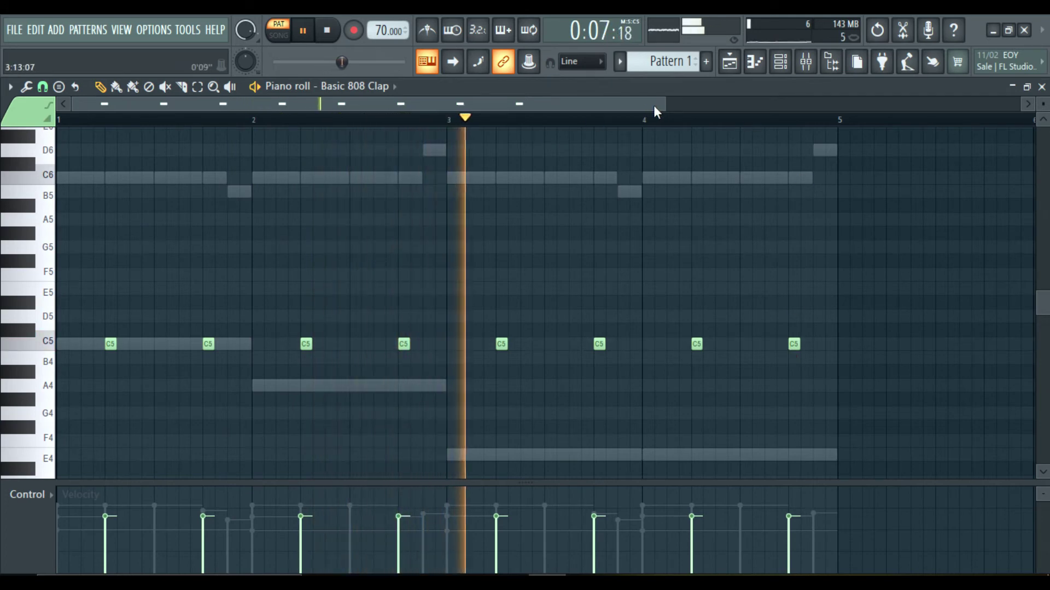
{"action": "left_click_drag", "start_coordinate": [662, 106], "coordinate": [553, 111]}
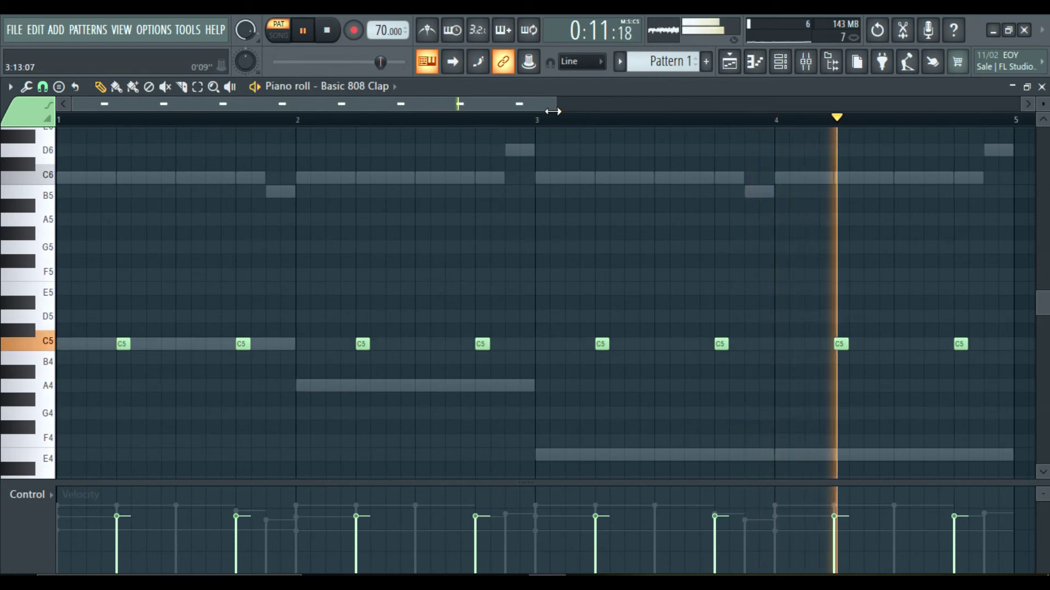
{"action": "key", "text": "space"}
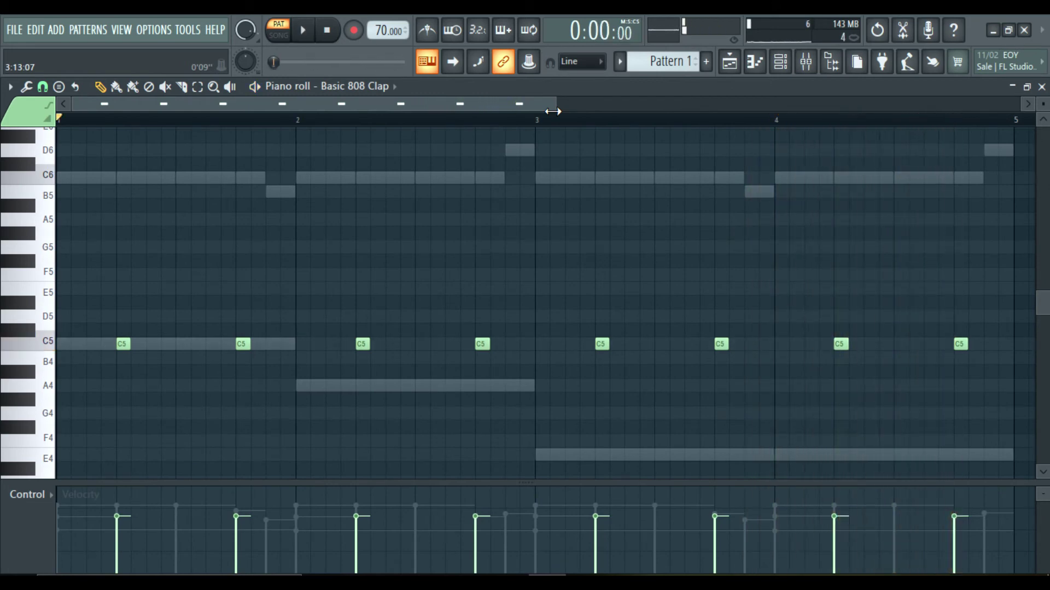
{"action": "mouse_move", "coordinate": [117, 496]}
{"action": "left_mouse_down"}
{"action": "mouse_move", "coordinate": [354, 437]}
{"action": "mouse_move", "coordinate": [1014, 414]}
{"action": "left_mouse_up"}
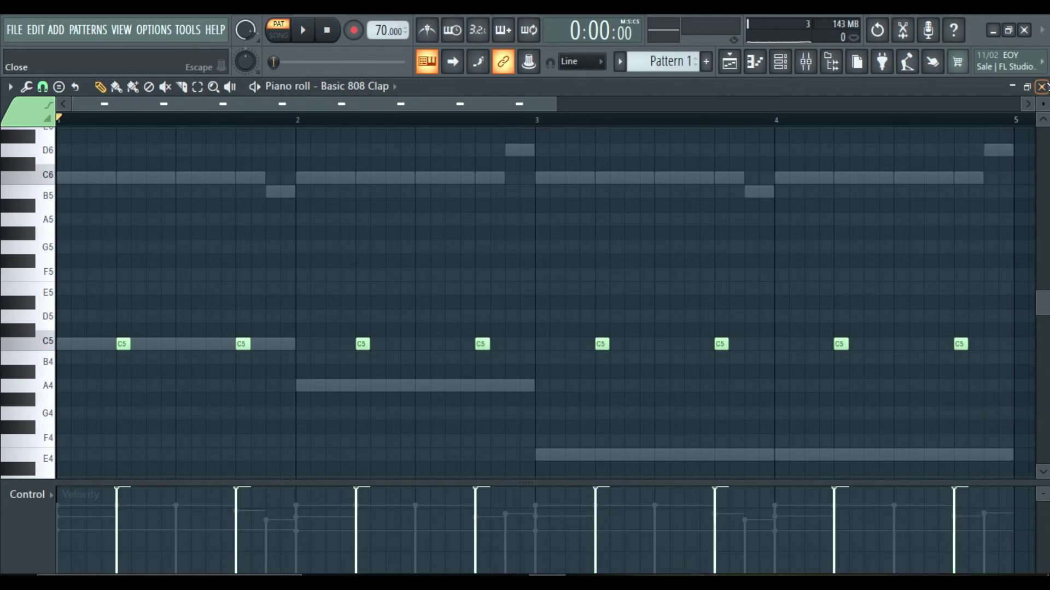
Open the DNC_Kick_3 piano roll, audition pitches between A4 and E5, and add a one-step D5 note at the start of bar 1
{"action": "left_click", "coordinate": [1041, 87]}
{"action": "left_click", "coordinate": [629, 241]}
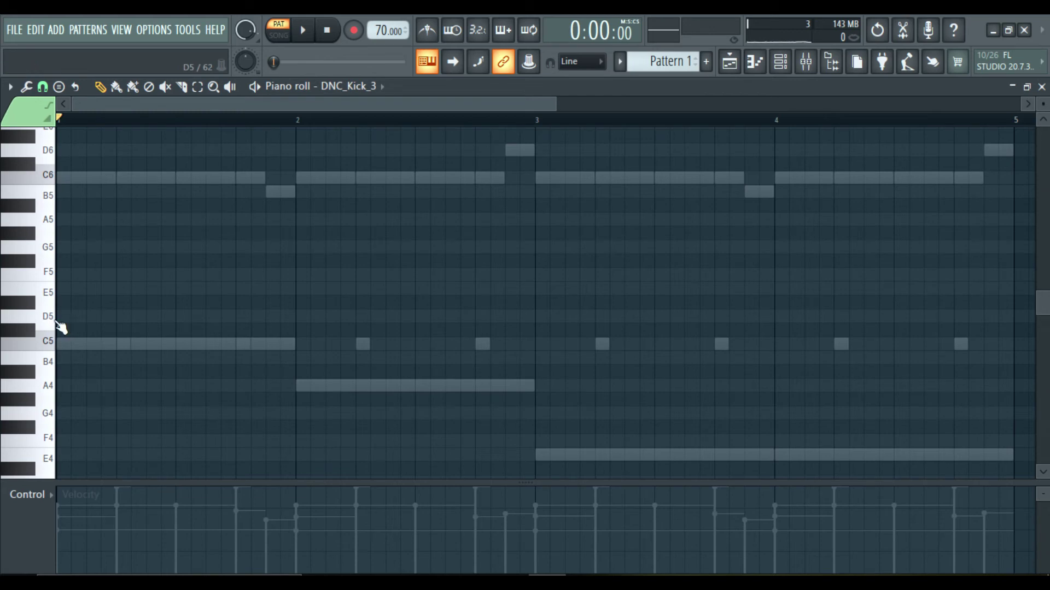
{"action": "left_click", "coordinate": [51, 340]}
{"action": "left_click", "coordinate": [48, 294]}
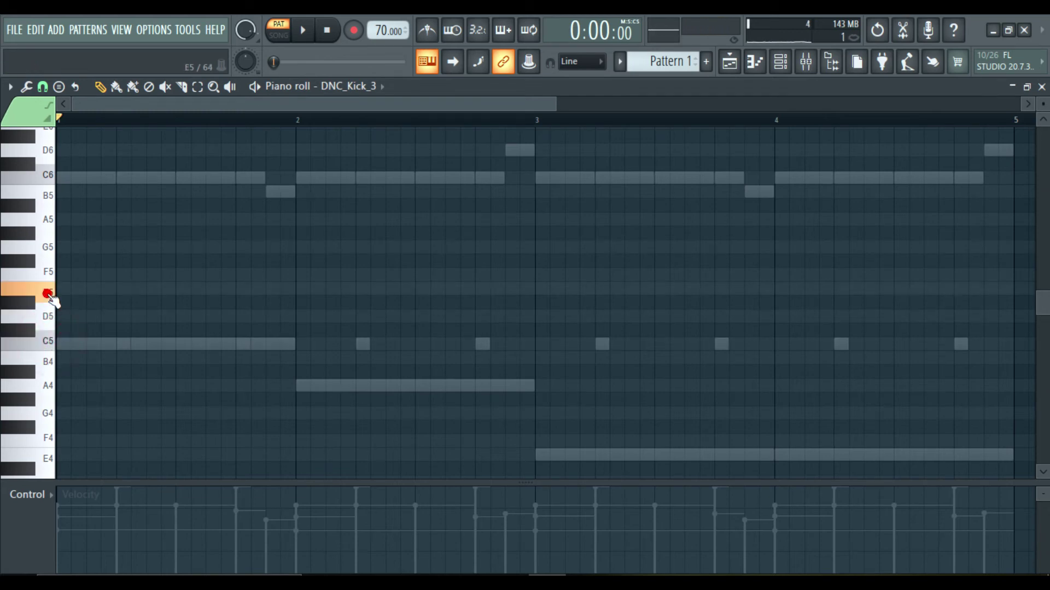
{"action": "left_click", "coordinate": [48, 384]}
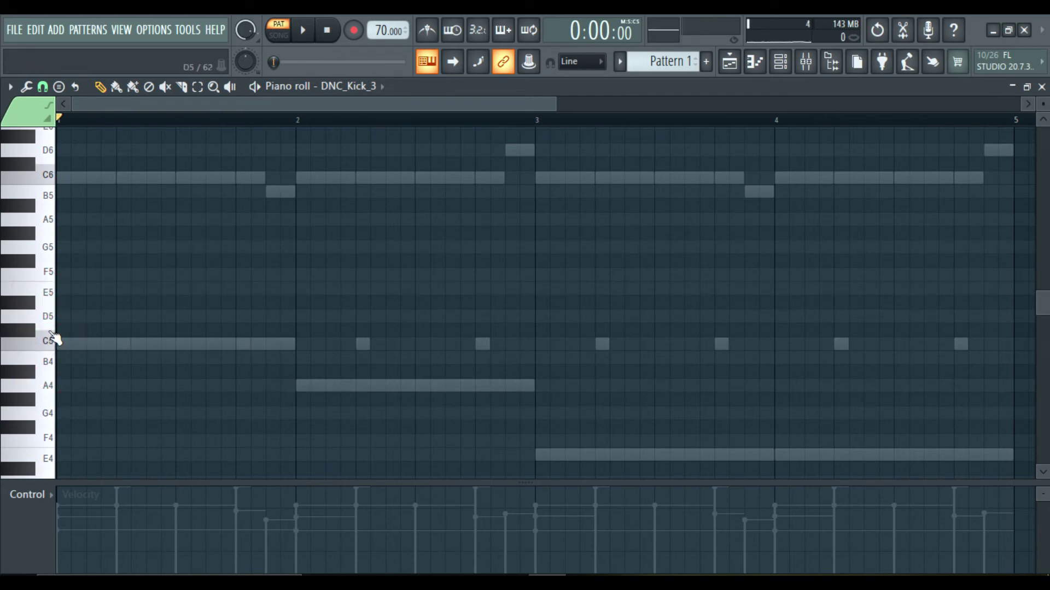
{"action": "left_click", "coordinate": [49, 360]}
{"action": "left_click", "coordinate": [48, 338]}
{"action": "left_click", "coordinate": [48, 318]}
{"action": "left_click", "coordinate": [61, 317]}
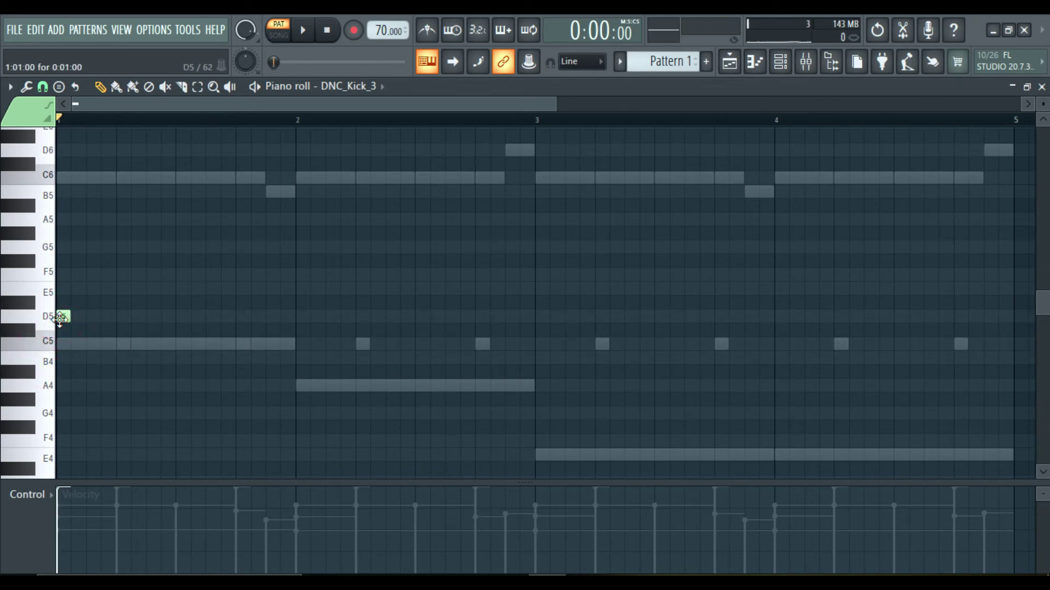
With the pattern playing, add D5 kick notes on steps 7 and 9 of bar 1, removing the trial note on step 11
{"action": "left_click_drag", "start_coordinate": [558, 101], "coordinate": [339, 113]}
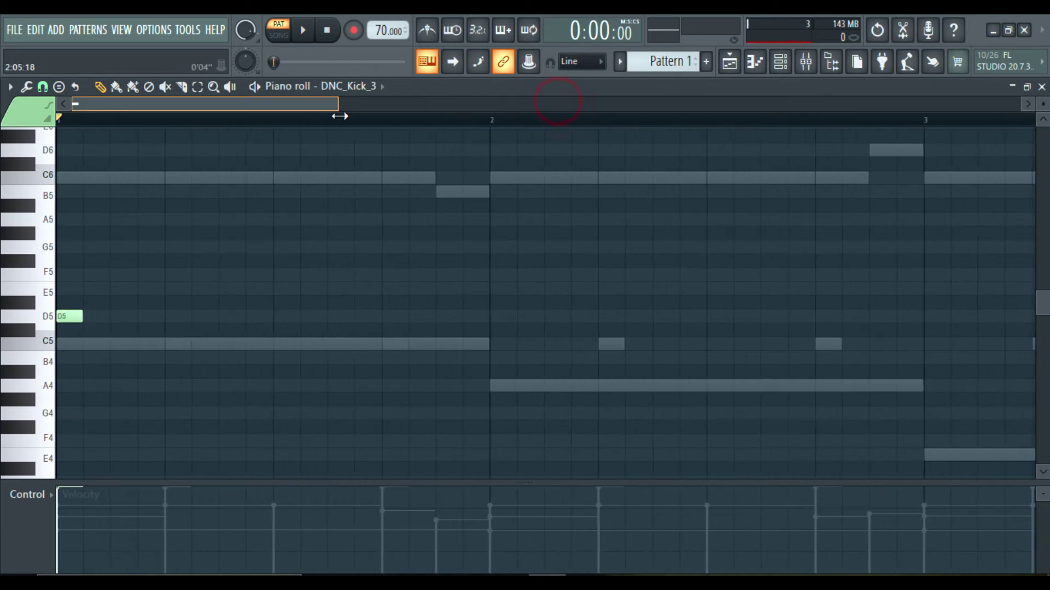
{"action": "key", "text": "space"}
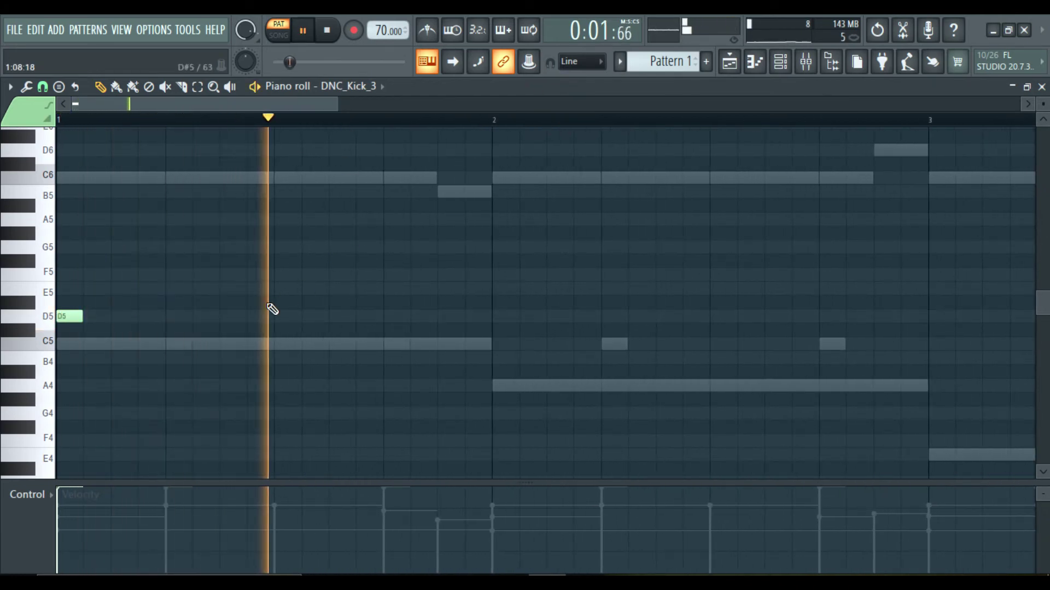
{"action": "left_click", "coordinate": [281, 317]}
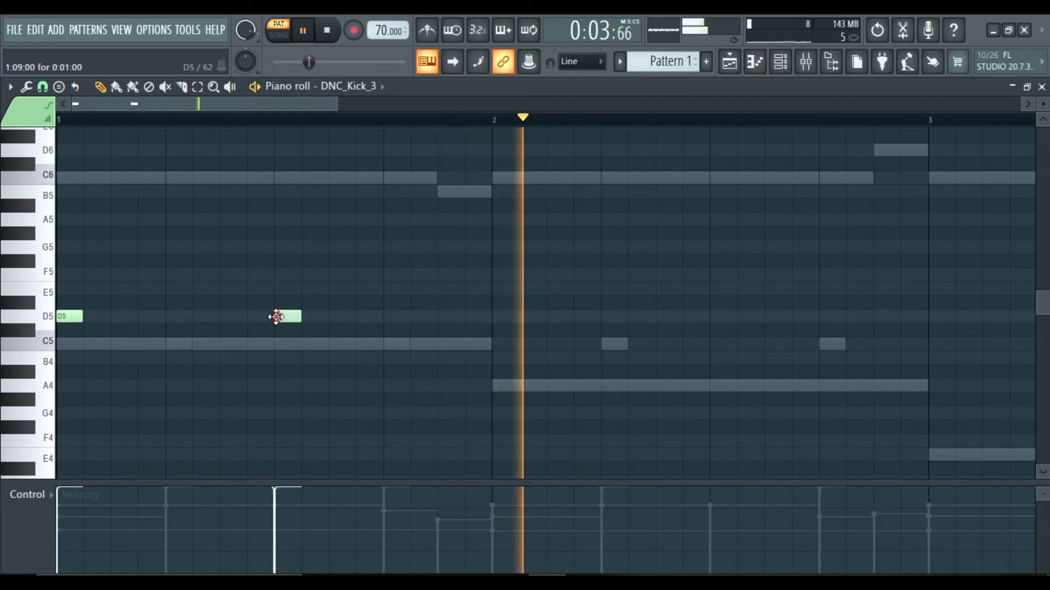
{"action": "left_click", "coordinate": [335, 316]}
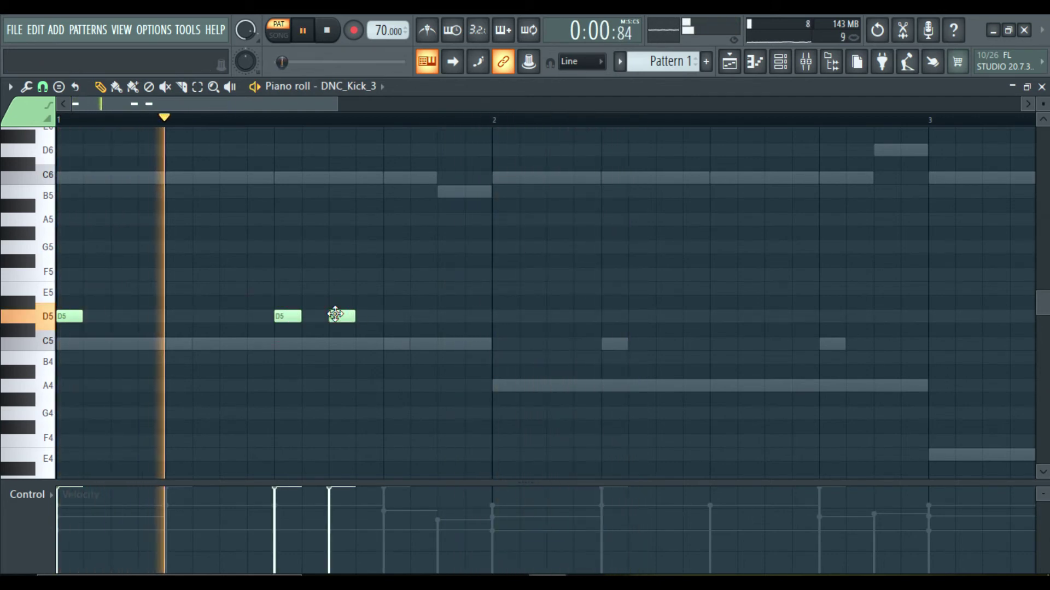
{"action": "right_click", "coordinate": [336, 315]}
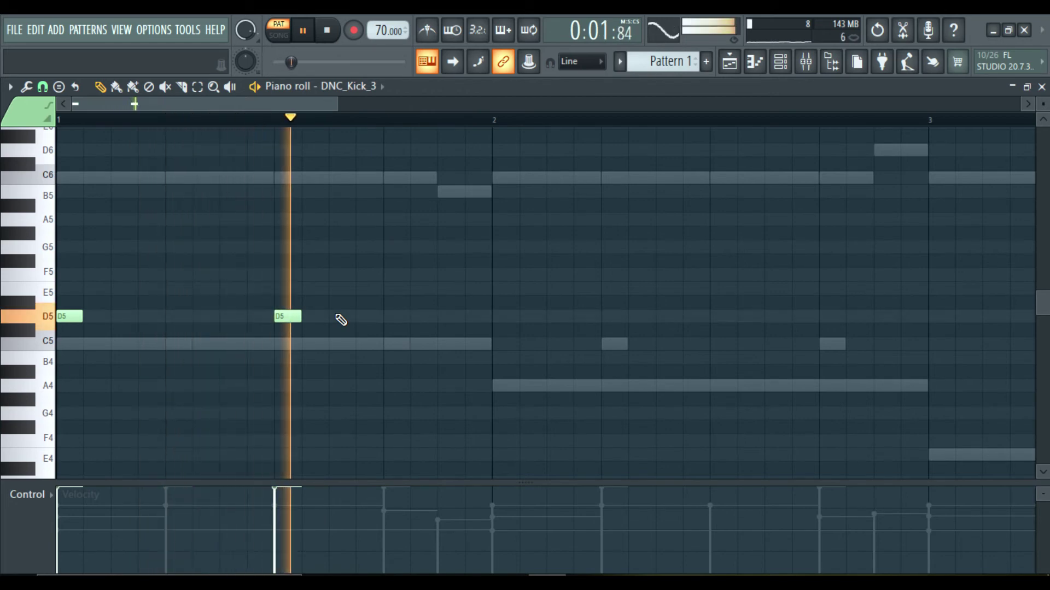
{"action": "left_click", "coordinate": [220, 316]}
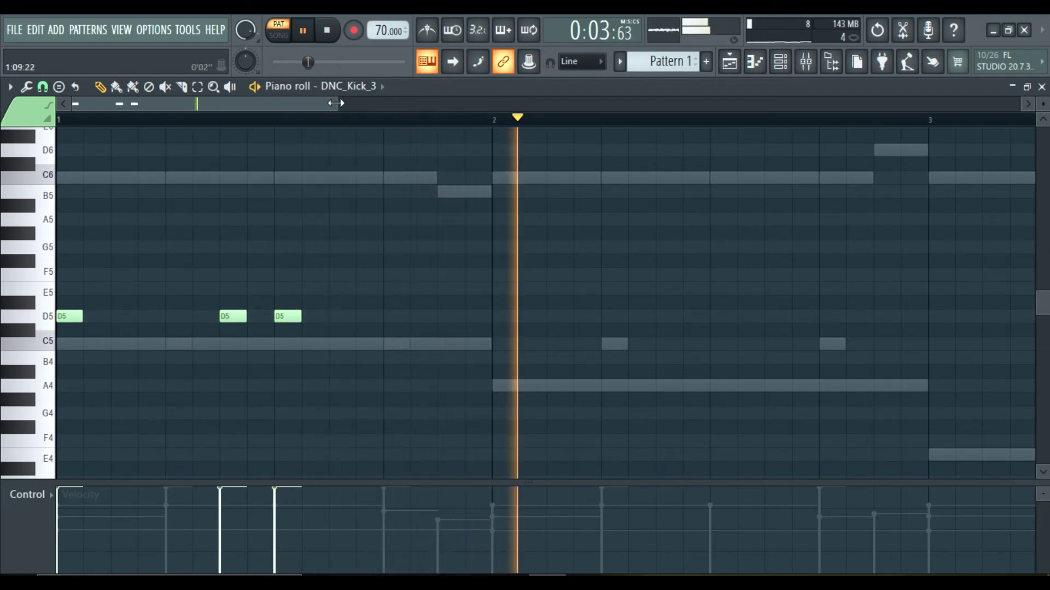
Add D5 kick notes on steps 1 and 7 of bar 2 and play the pattern from the start
{"action": "left_click", "coordinate": [493, 320]}
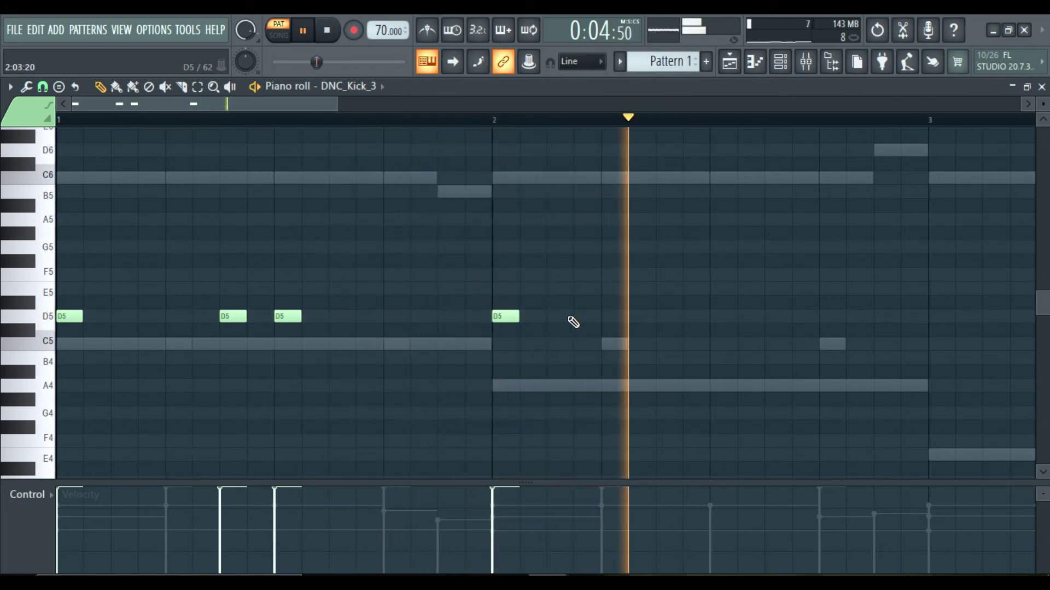
{"action": "left_click", "coordinate": [661, 317]}
{"action": "key", "text": "space"}
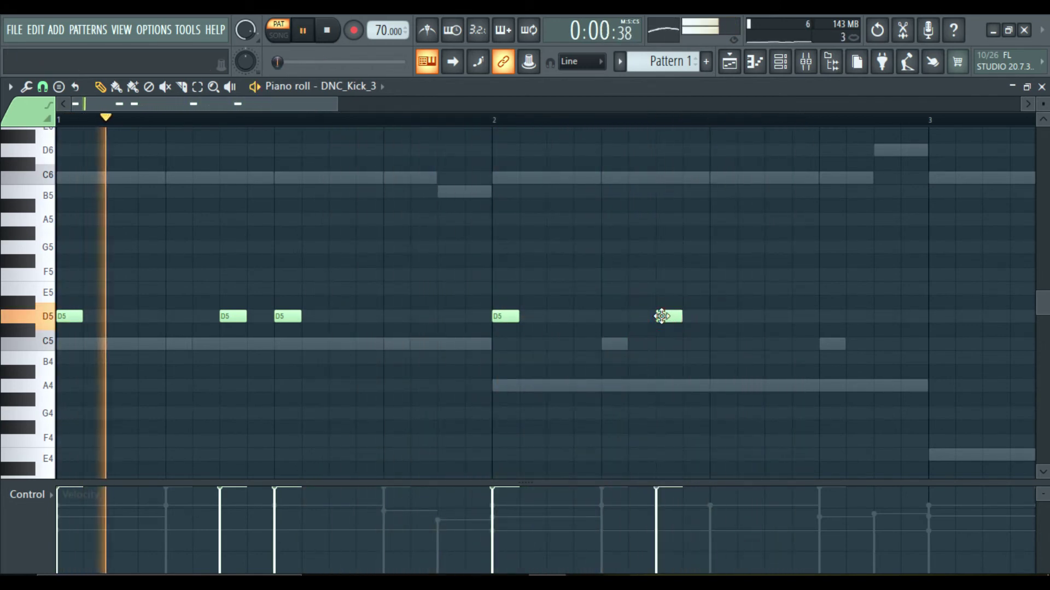
Add a D5 kick note on step 15 of bar 2, remove the trial notes on step 10 and at bar 3's start, and stop playback
{"action": "left_click_drag", "start_coordinate": [339, 99], "coordinate": [422, 117]}
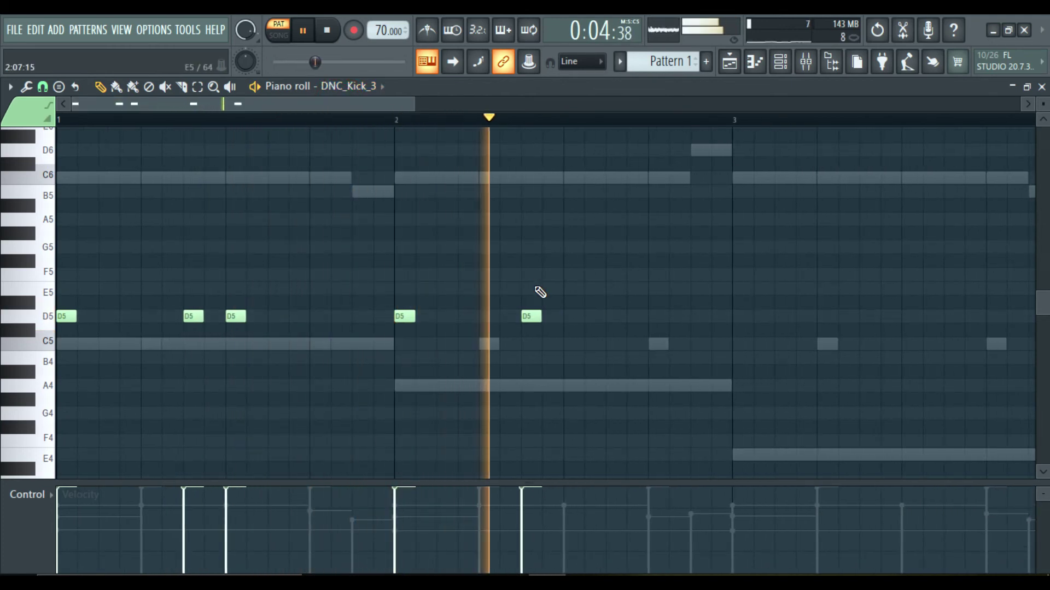
{"action": "left_click", "coordinate": [587, 316]}
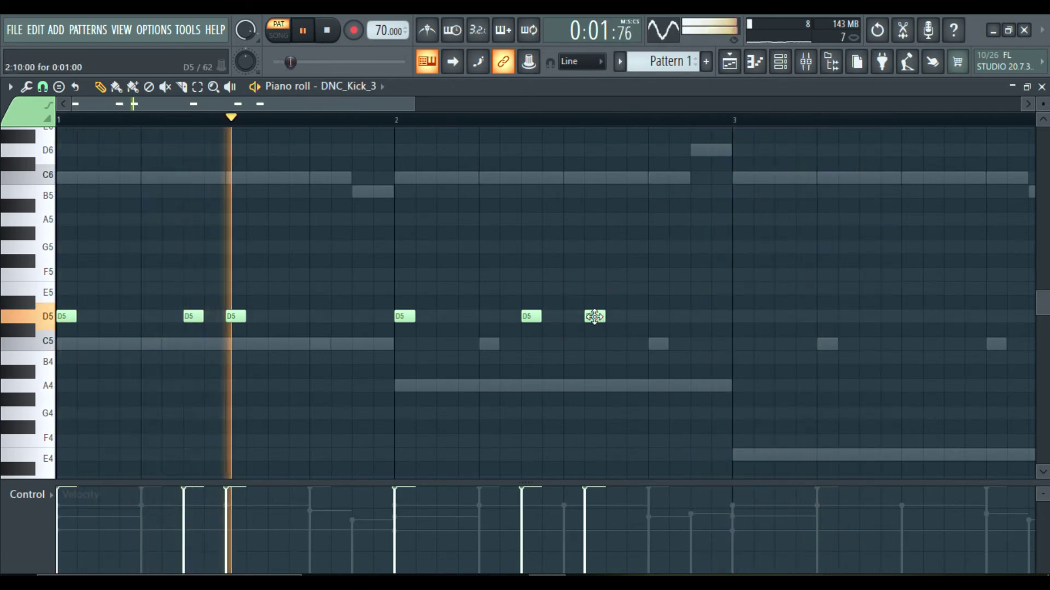
{"action": "right_click", "coordinate": [596, 317]}
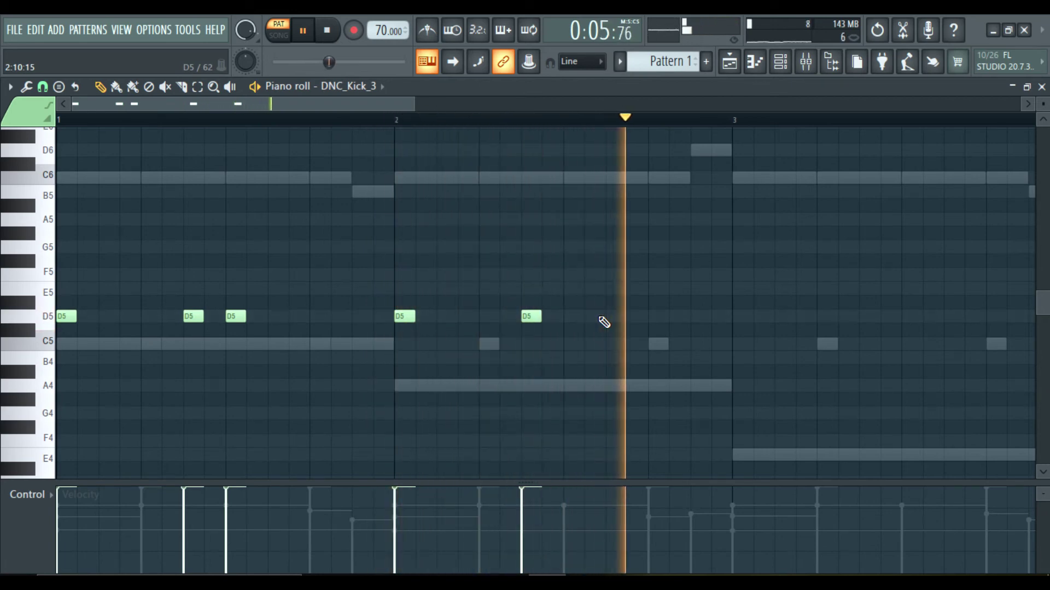
{"action": "left_click", "coordinate": [691, 316]}
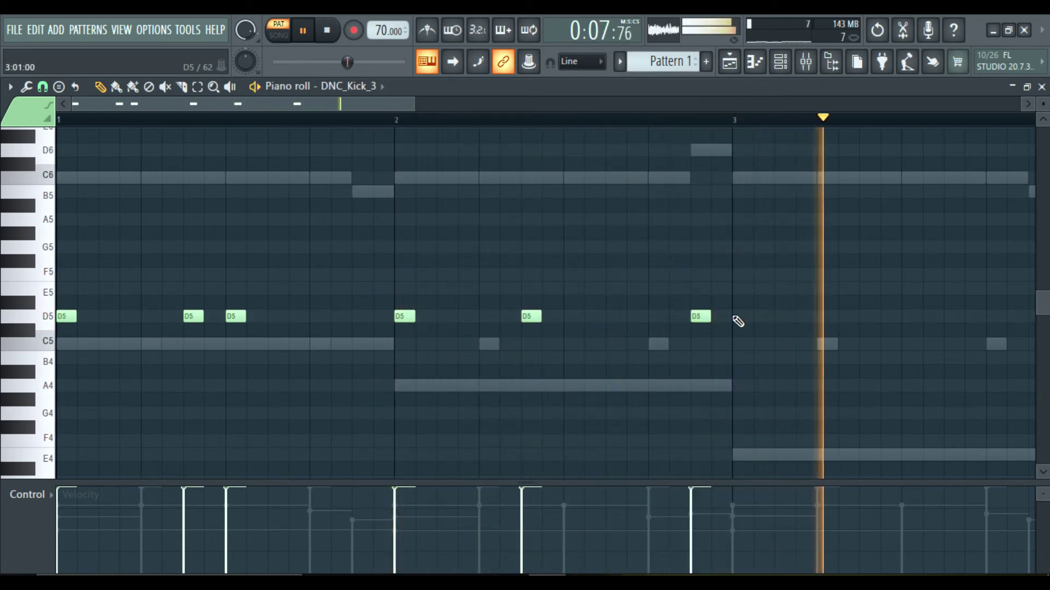
{"action": "left_click", "coordinate": [735, 316]}
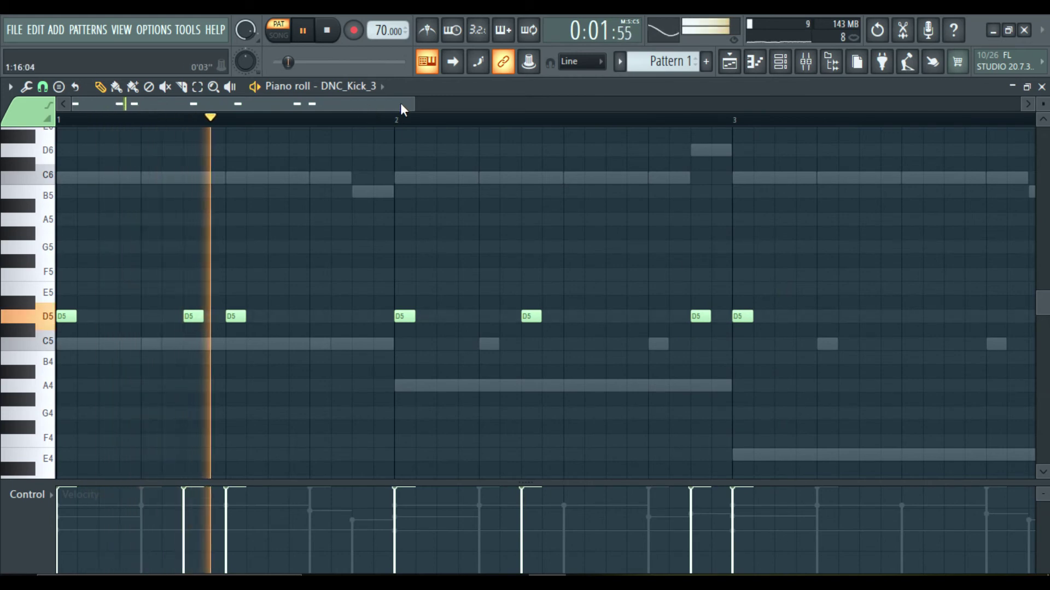
{"action": "left_click_drag", "start_coordinate": [413, 103], "coordinate": [502, 103]}
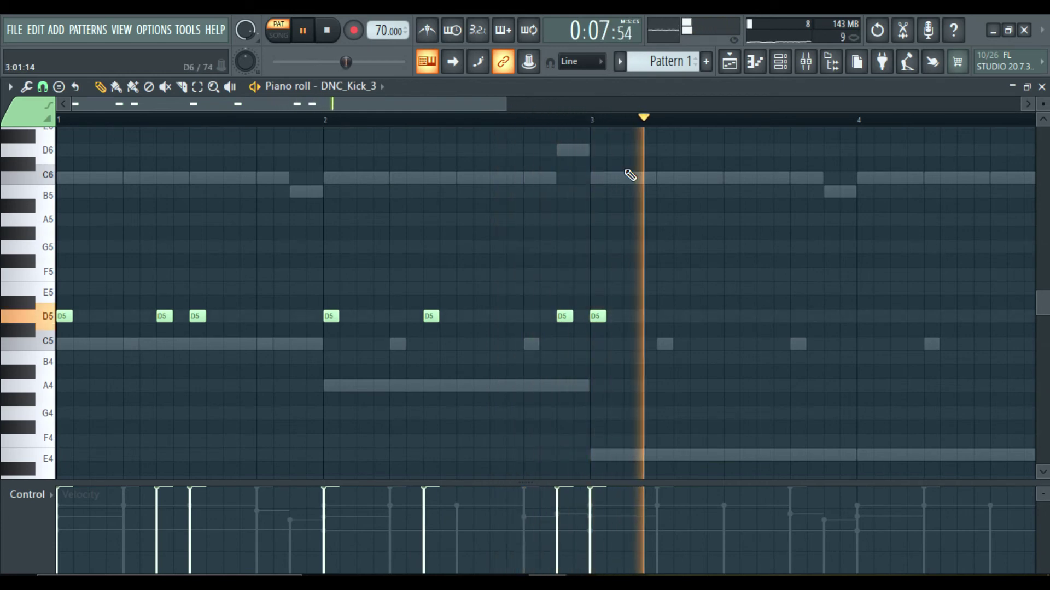
{"action": "right_click", "coordinate": [599, 317]}
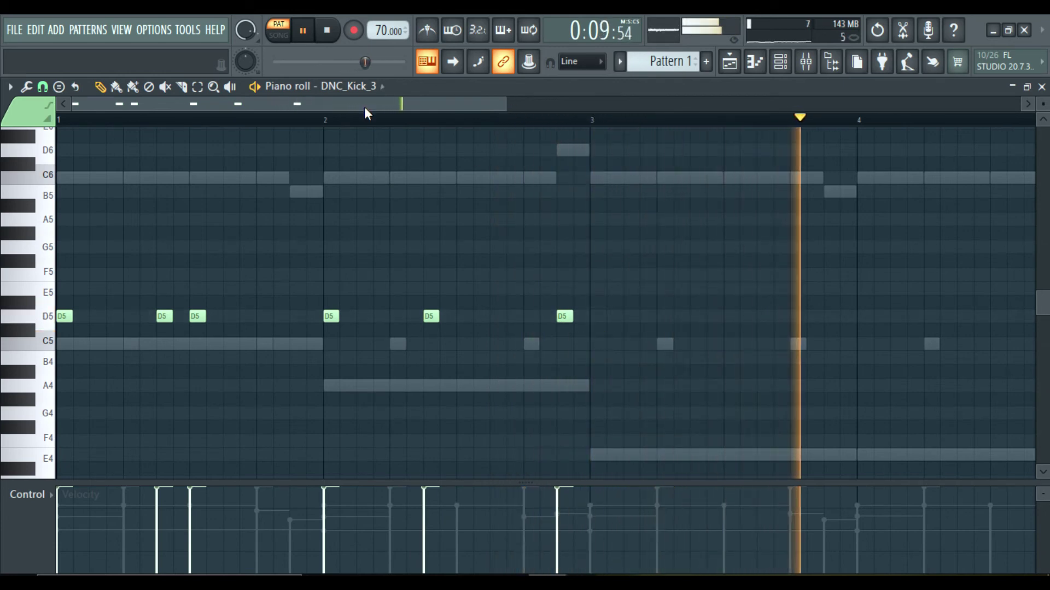
{"action": "key", "text": "space"}
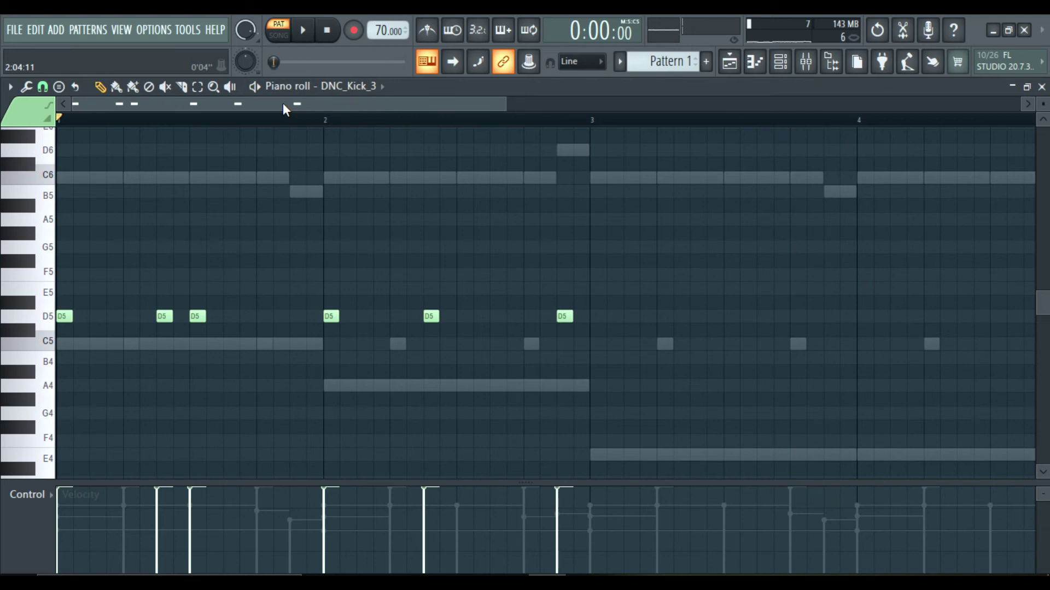
Duplicate the two-bar kick pattern with the copy starting at bar 3, and delete the kick note on step 15 of bar 2
{"action": "key", "text": "ctrl+b"}
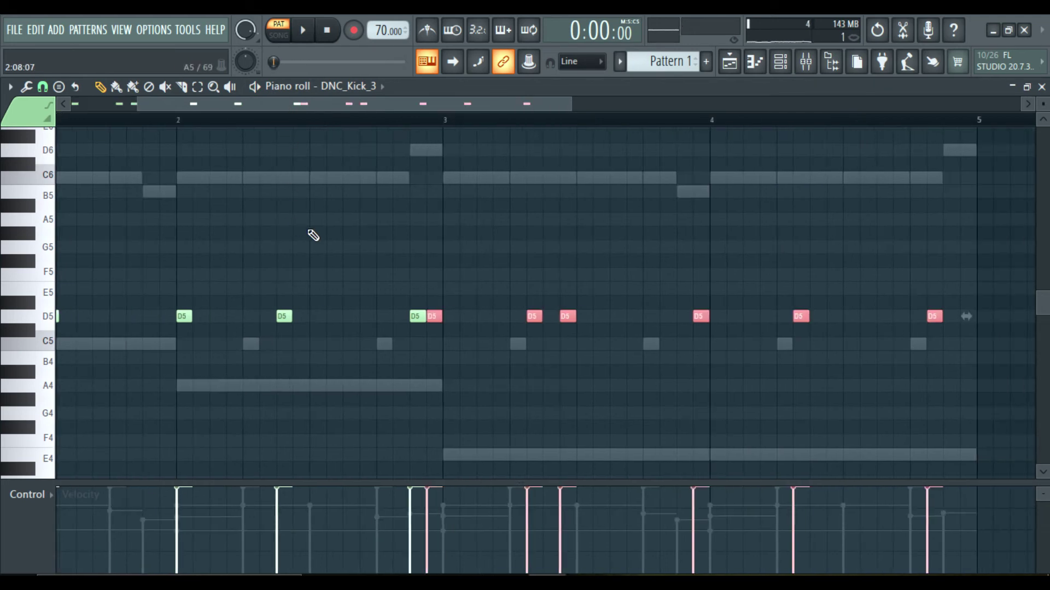
{"action": "left_click_drag", "start_coordinate": [430, 316], "coordinate": [451, 317]}
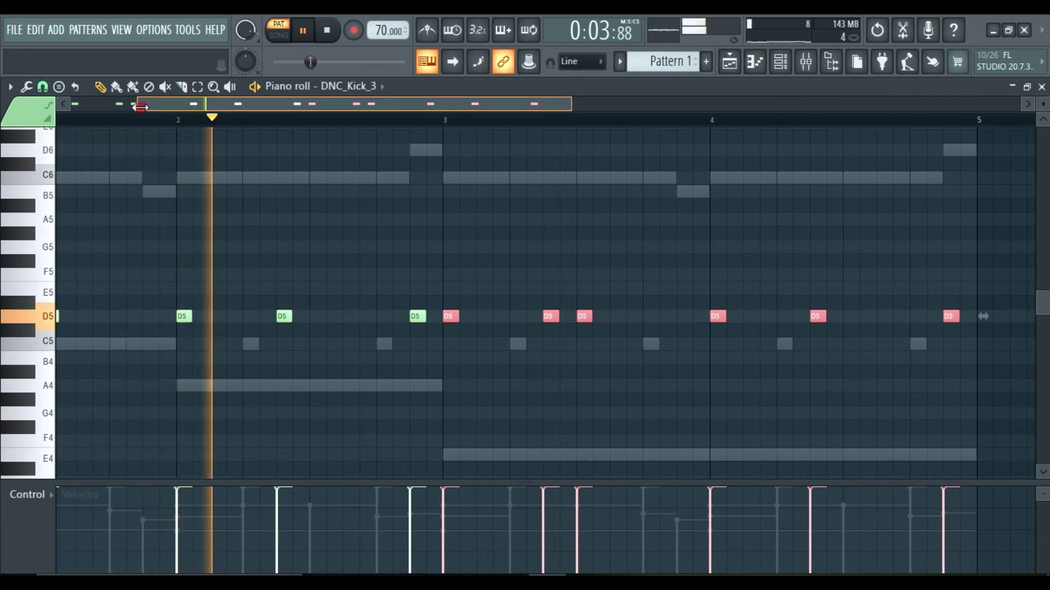
{"action": "left_click_drag", "start_coordinate": [140, 108], "coordinate": [72, 108]}
{"action": "key", "text": "ctrl+d"}
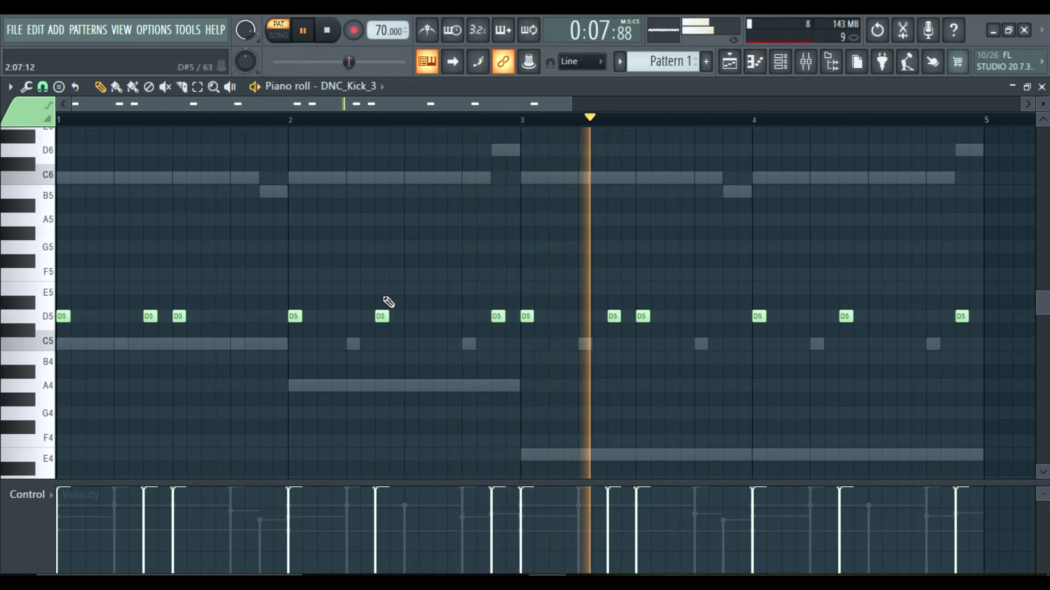
{"action": "right_click", "coordinate": [495, 318]}
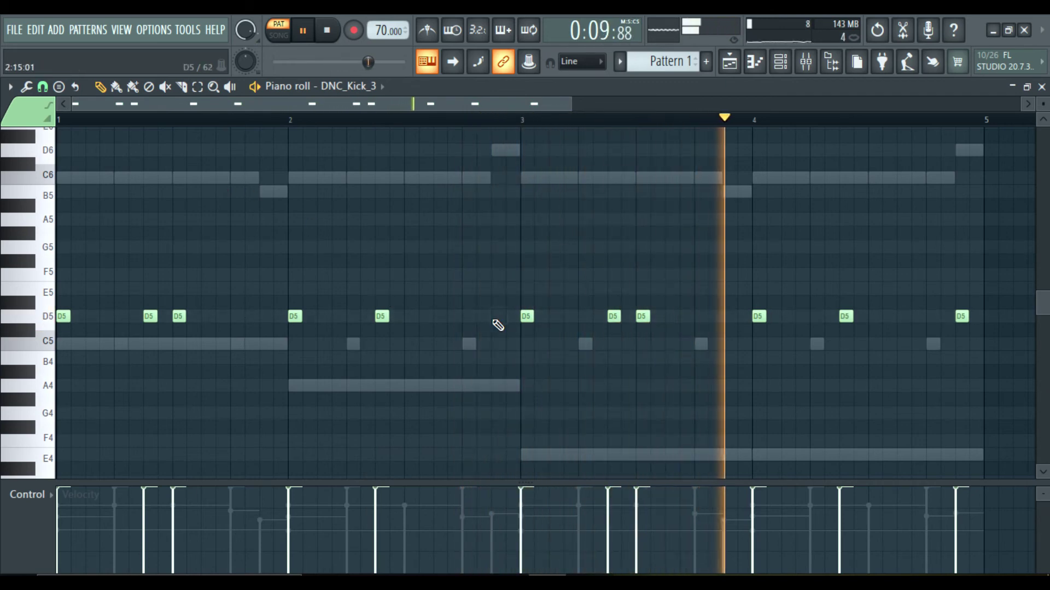
Listen to the pattern with the kick notes, and open the 808 HiHat channel's notes to preview C5
{"action": "key", "text": "space"}
{"action": "key", "text": "space"}
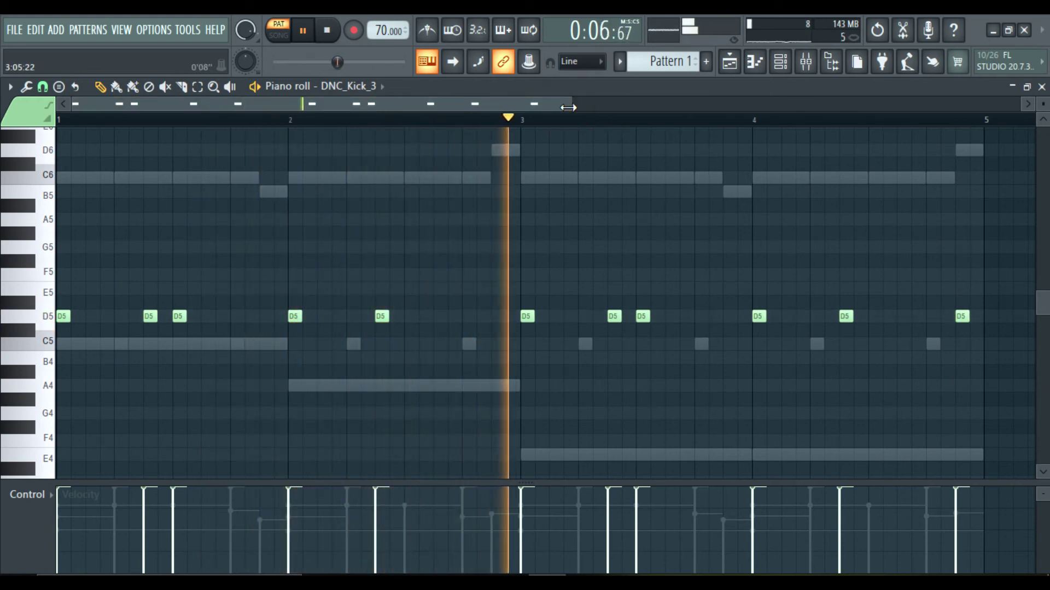
{"action": "left_click", "coordinate": [1042, 87]}
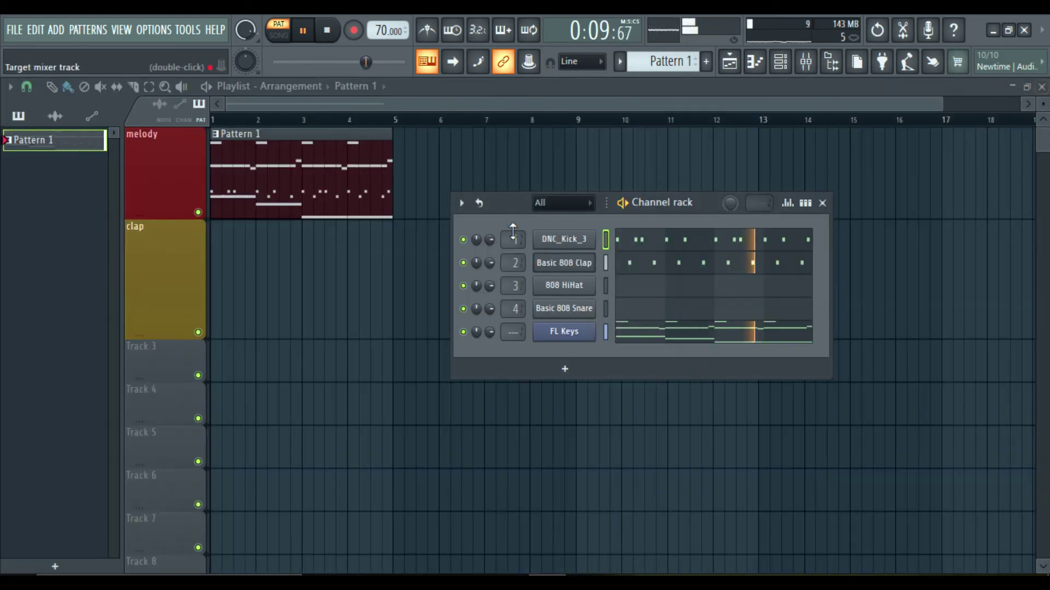
{"action": "left_click", "coordinate": [625, 284]}
{"action": "left_click", "coordinate": [47, 345]}
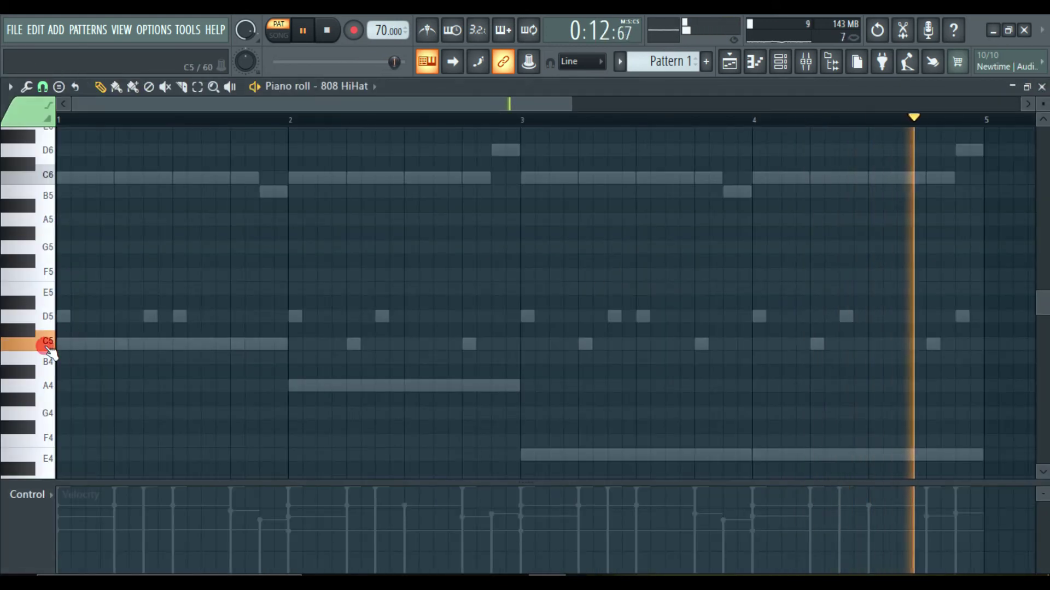
{"action": "key", "text": "space"}
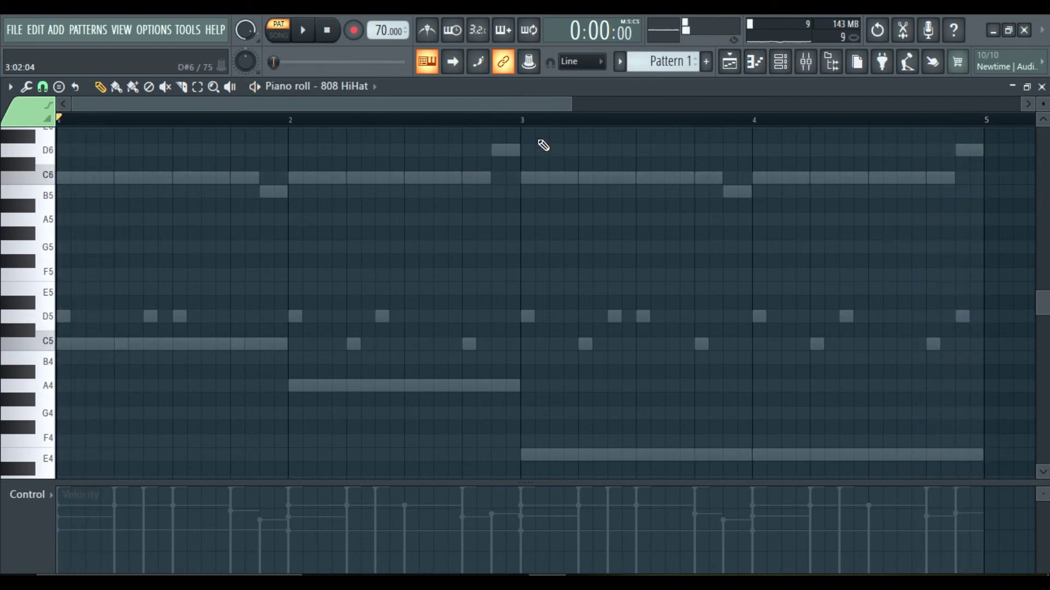
Add four consecutive one-step C5 hi-hat notes on steps 1 to 4 of bar 1
{"action": "left_click", "coordinate": [574, 105]}
{"action": "left_click_drag", "start_coordinate": [574, 104], "coordinate": [358, 105]}
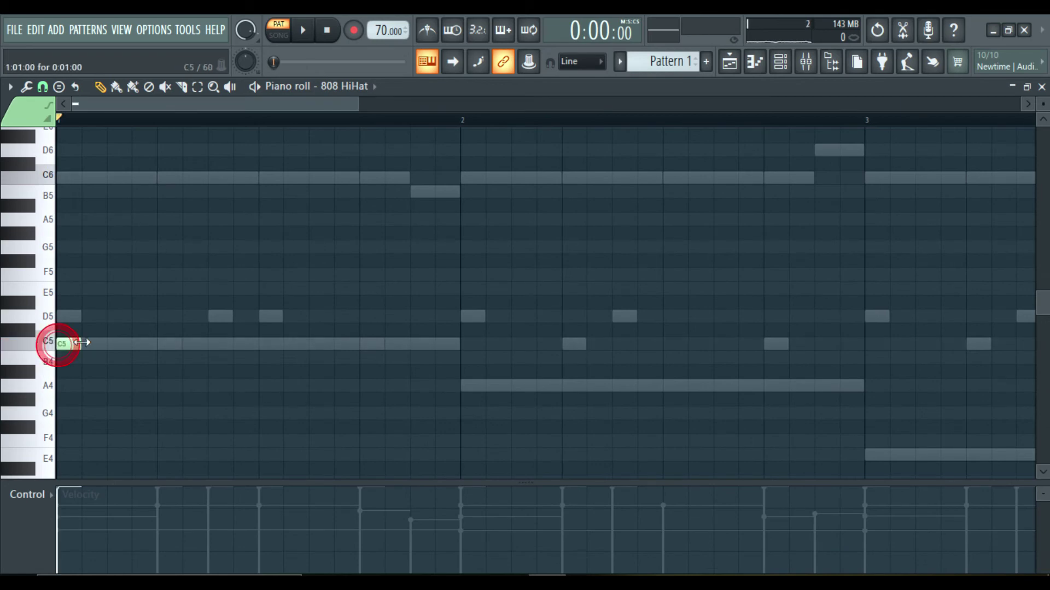
{"action": "left_click", "coordinate": [121, 336]}
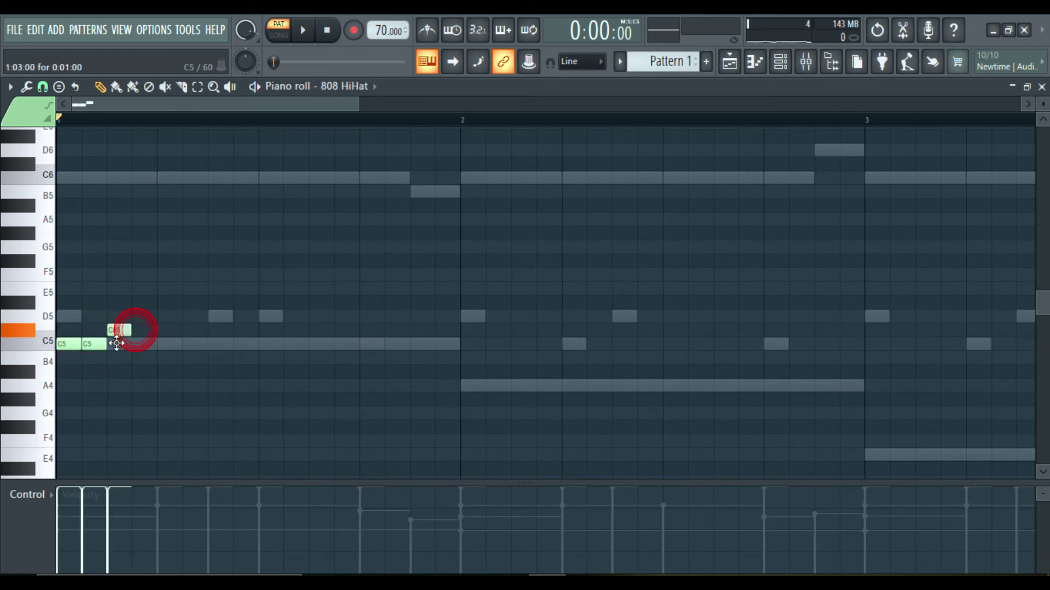
{"action": "left_click_drag", "start_coordinate": [116, 343], "coordinate": [121, 344]}
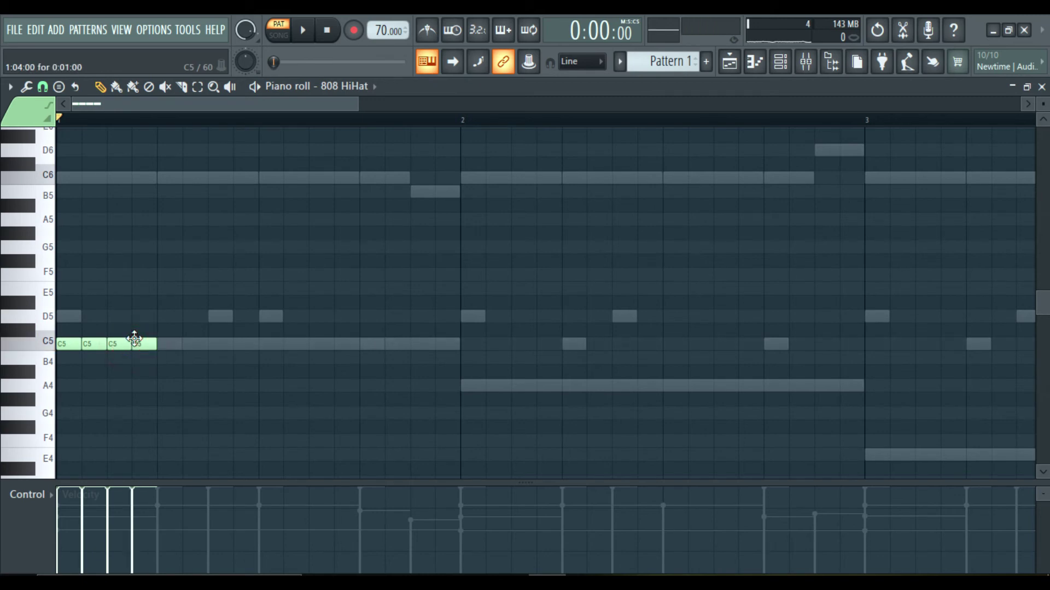
Duplicate the four C5 hi-hat notes, and copy the resulting eight to fill all 16 steps of bar 1
{"action": "left_click_drag", "start_coordinate": [63, 324], "coordinate": [170, 363]}
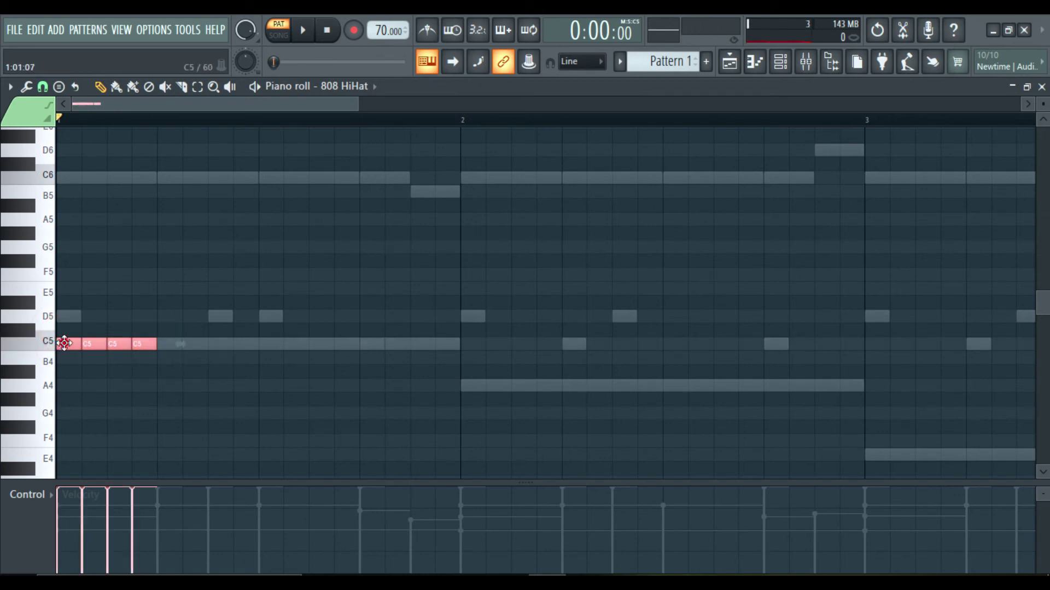
{"action": "left_click_drag", "start_coordinate": [65, 343], "coordinate": [156, 355], "text": "shift"}
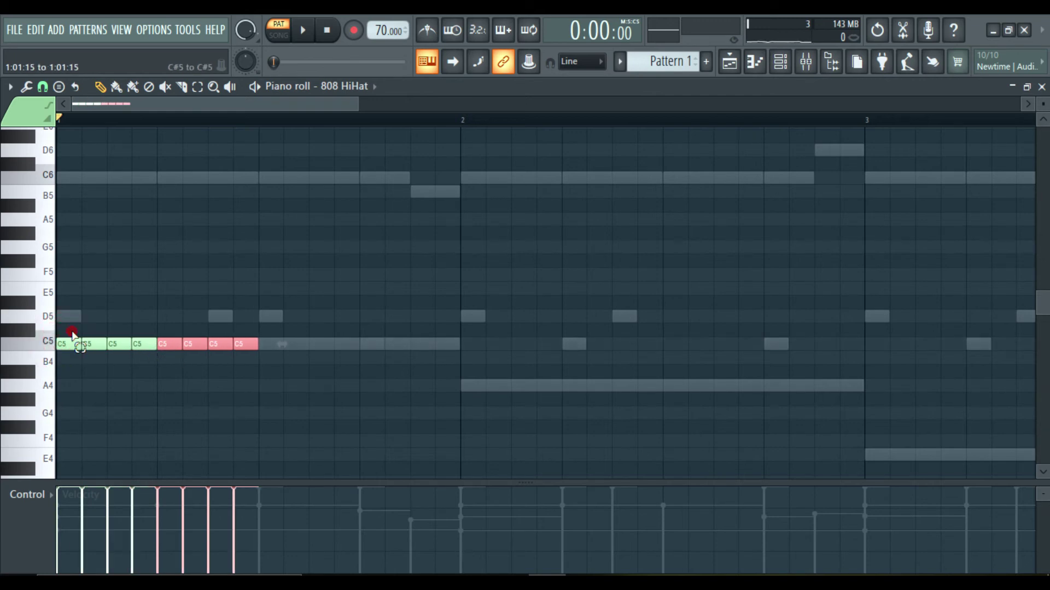
{"action": "left_click_drag", "start_coordinate": [72, 334], "coordinate": [257, 371]}
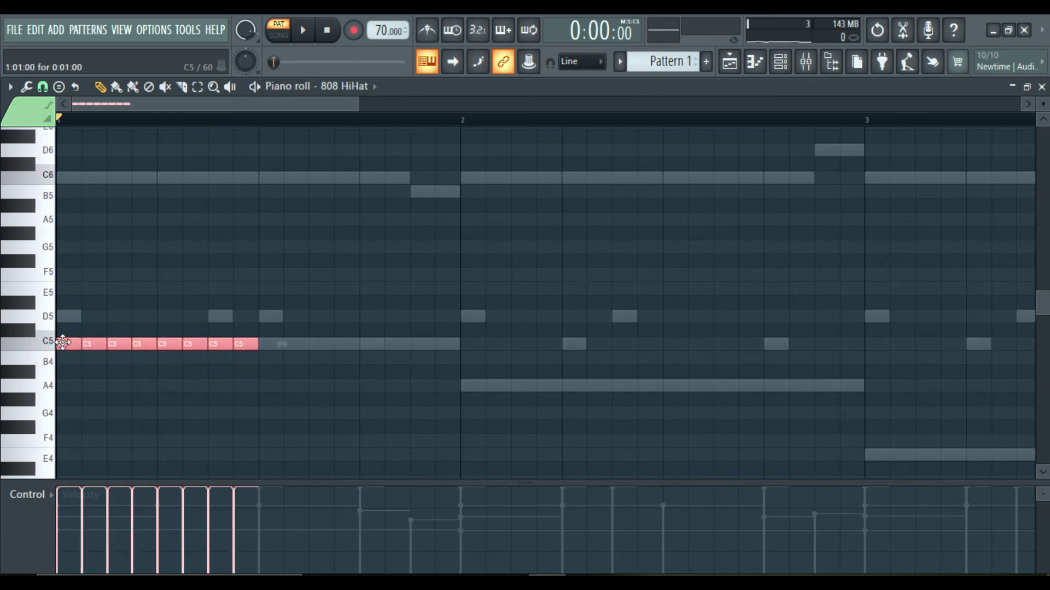
{"action": "left_click_drag", "start_coordinate": [63, 343], "coordinate": [261, 350], "text": "shift"}
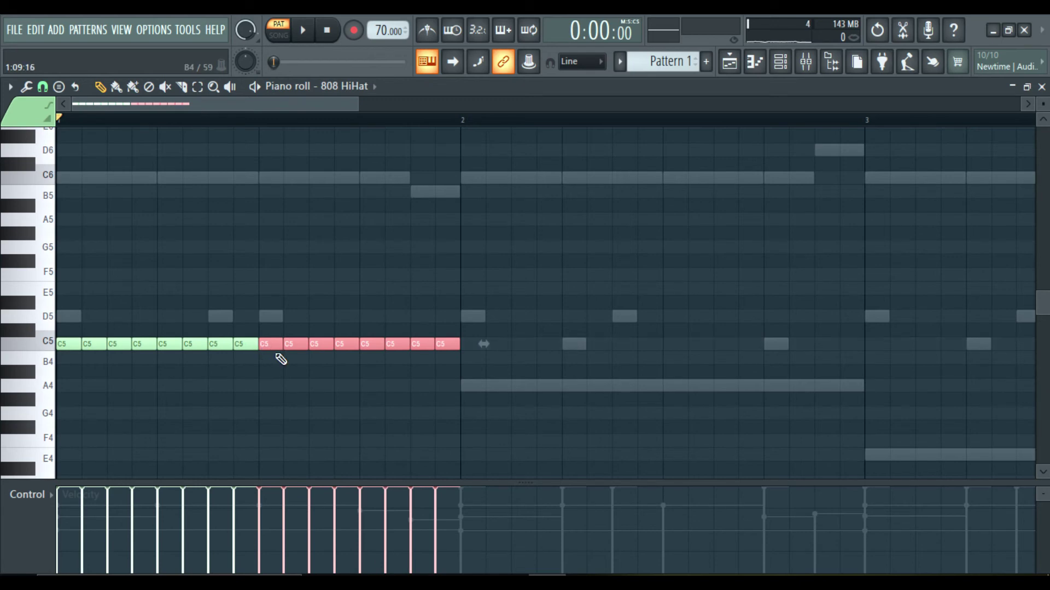
Play the hi-hats, and delete the C5 notes on steps 2, 4, 6, 8, 10 and 12 of bar 1
{"action": "left_click_drag", "start_coordinate": [358, 98], "coordinate": [415, 99]}
{"action": "left_click", "coordinate": [398, 186]}
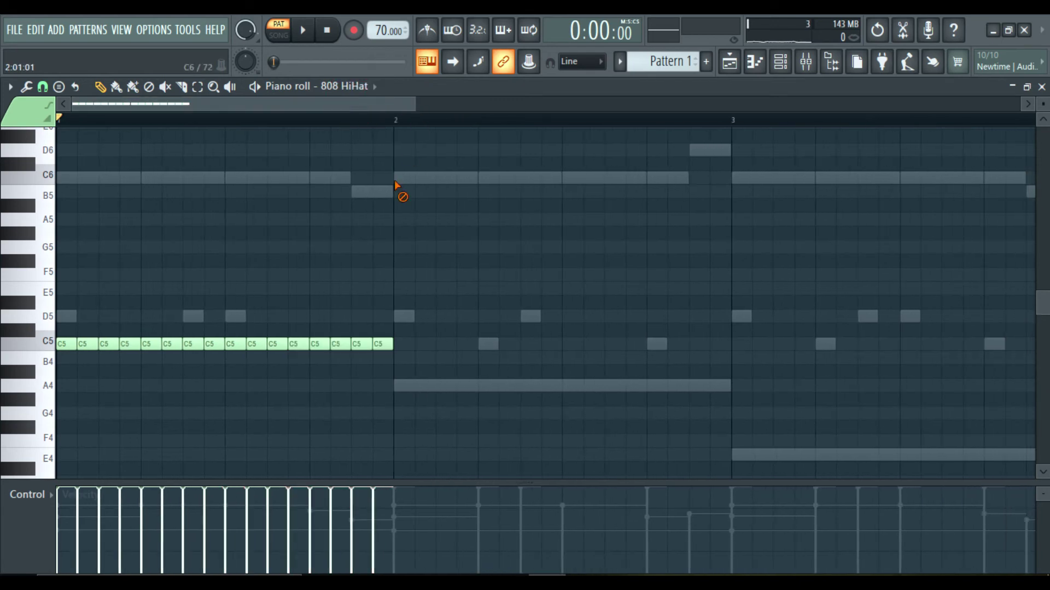
{"action": "key", "text": "space"}
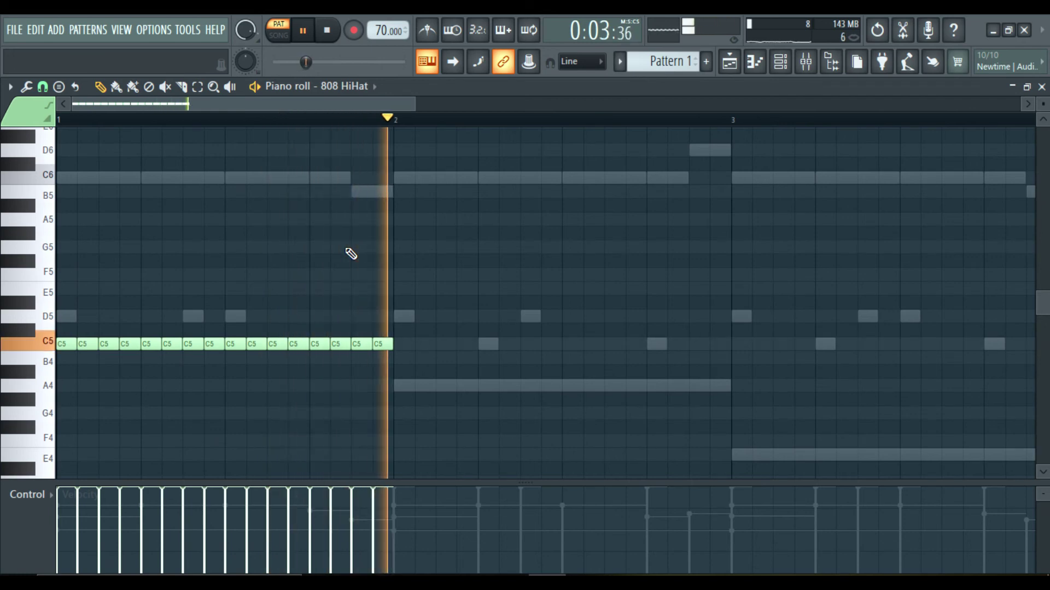
{"action": "key", "text": "space"}
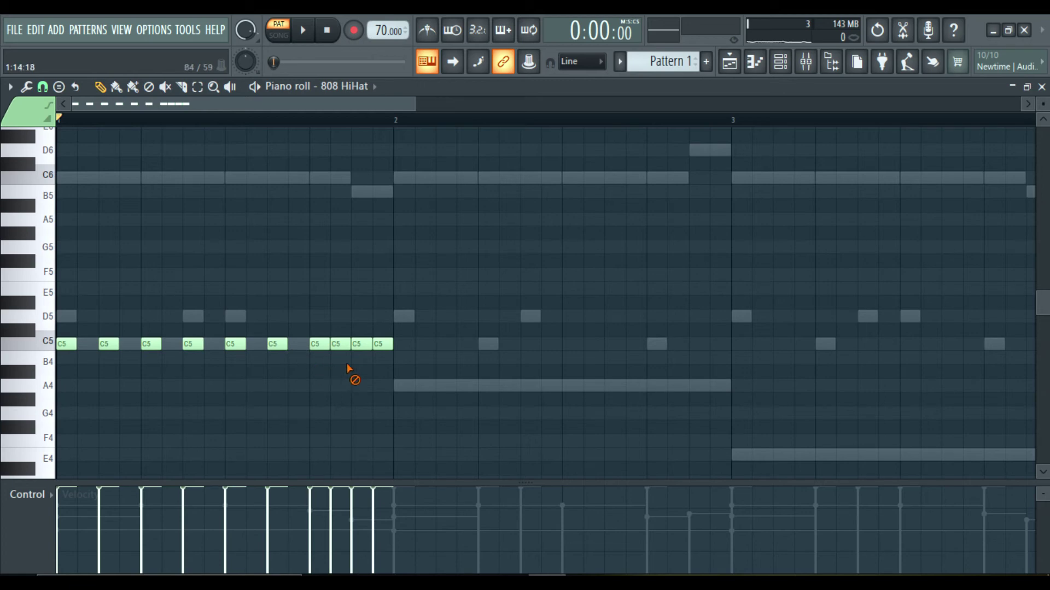
With the pattern playing, duplicate bar 1's hi-hats into bar 2 and delete the copied notes on steps 14 and 16
{"action": "key", "text": "space"}
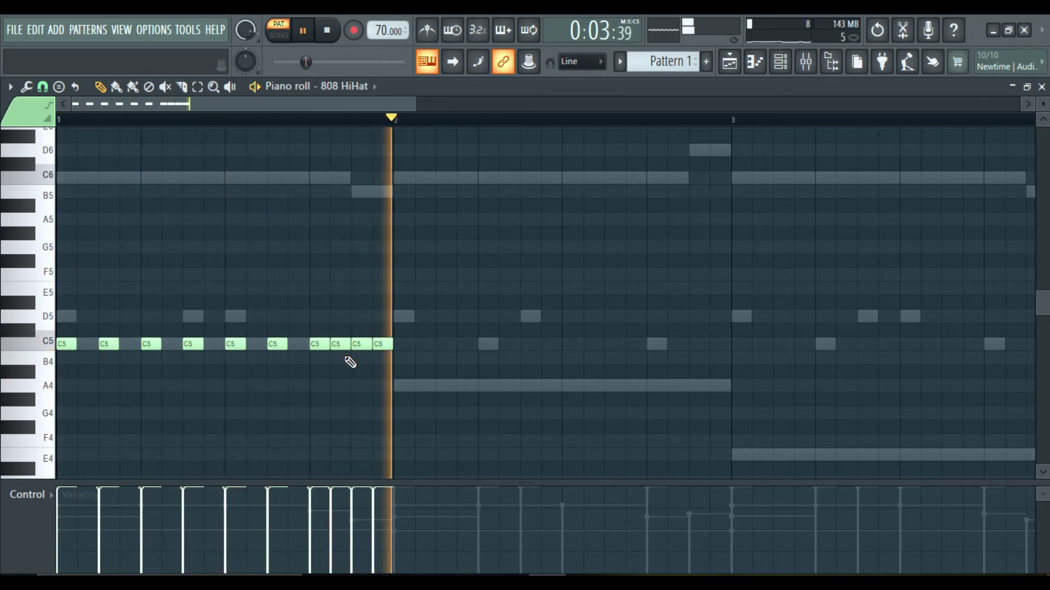
{"action": "key", "text": "ctrl+b"}
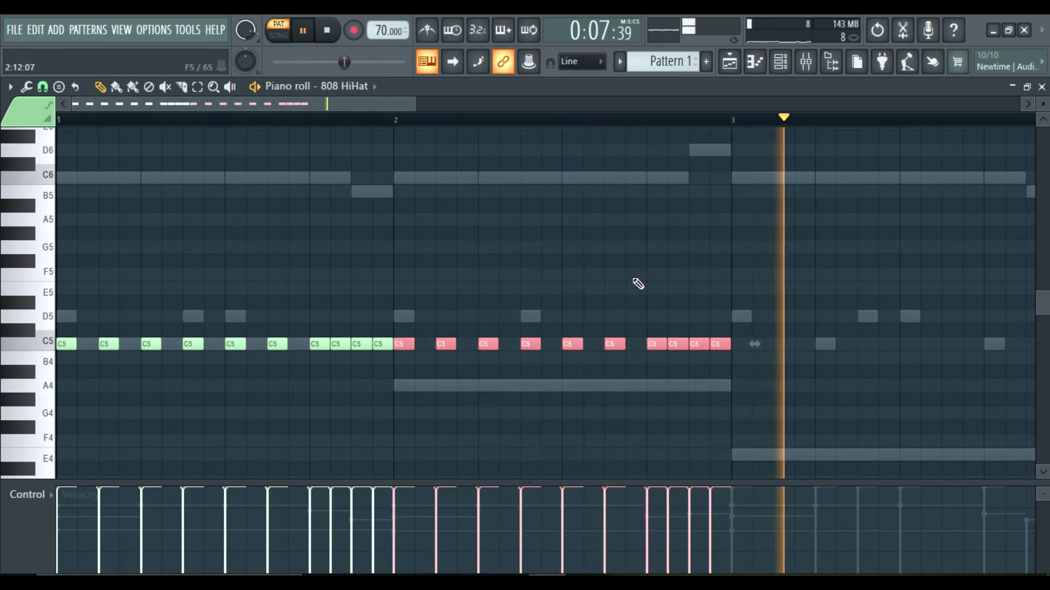
{"action": "left_click", "coordinate": [629, 309]}
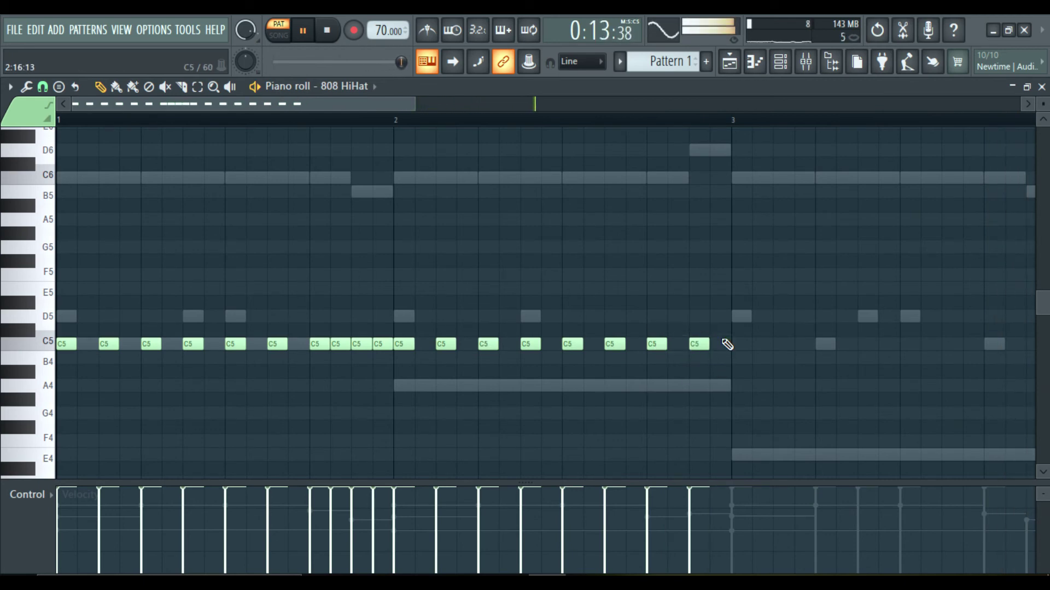
Duplicate the two-bar hi-hat pattern with the copy starting at bar 3, and delete the notes on steps 14 and 16 of bars 1 and 3
{"action": "key", "text": "ctrl+b"}
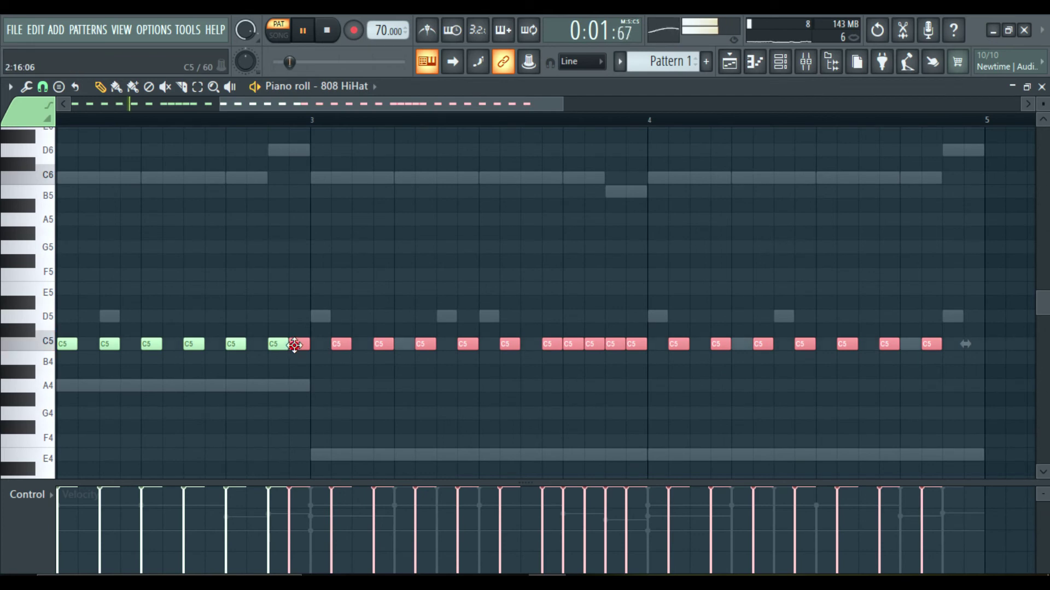
{"action": "left_click_drag", "start_coordinate": [294, 344], "coordinate": [312, 344]}
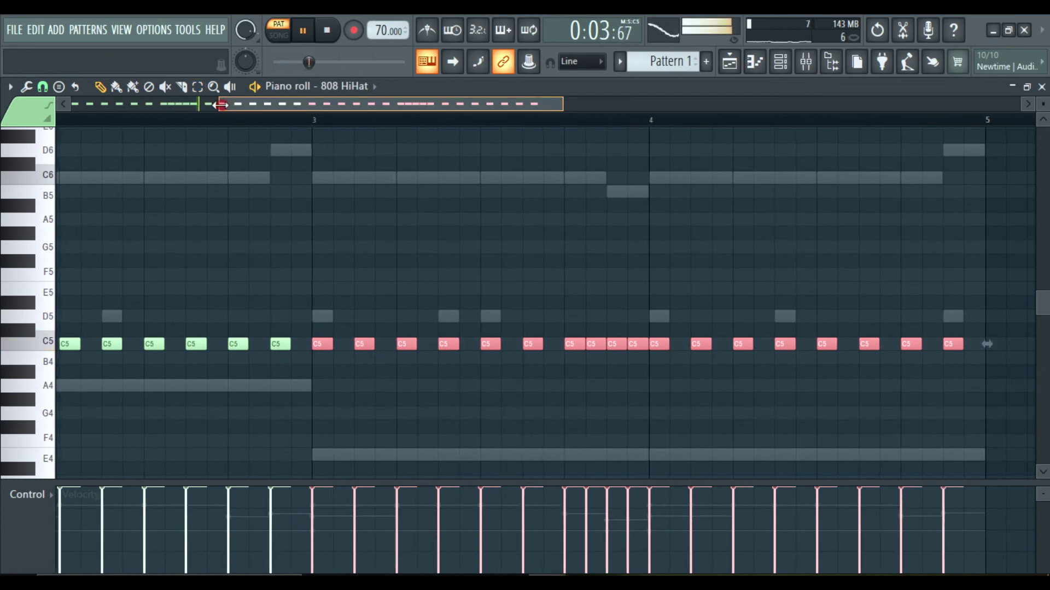
{"action": "left_click_drag", "start_coordinate": [220, 104], "coordinate": [74, 107]}
{"action": "left_click", "coordinate": [225, 159]}
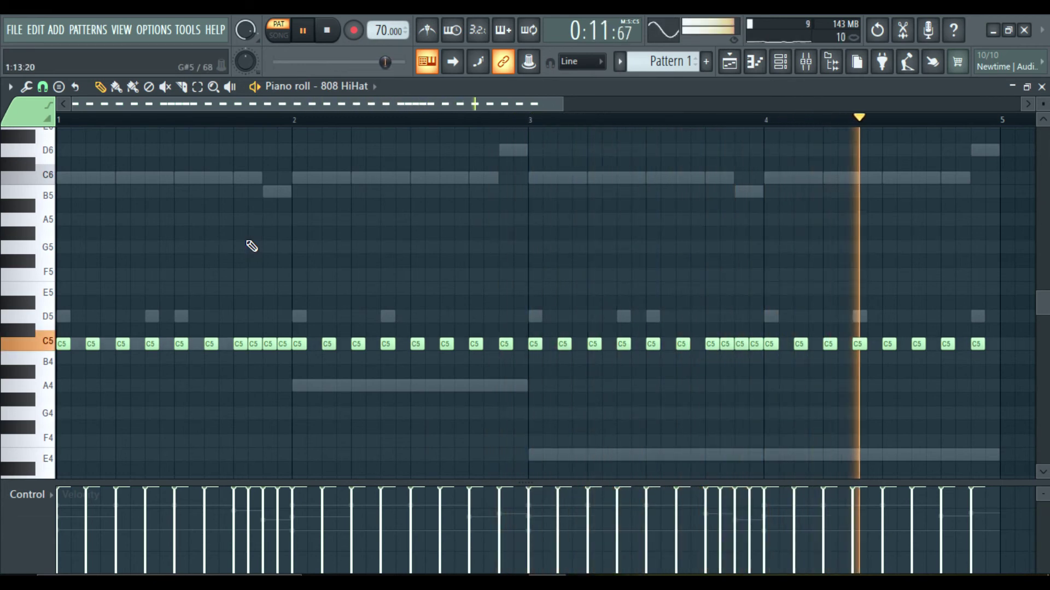
{"action": "key", "text": "space"}
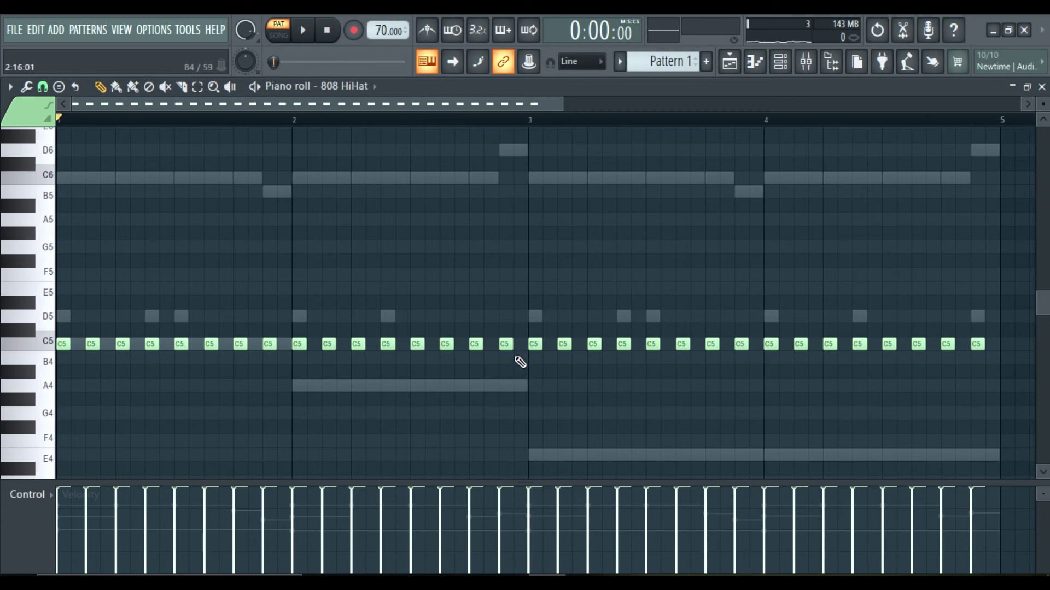
End bars 2 and 4 with a hi-hat roll of C#5 on step 14 and D5 on steps 15 and 16, and play the pattern
{"action": "left_click", "coordinate": [516, 332]}
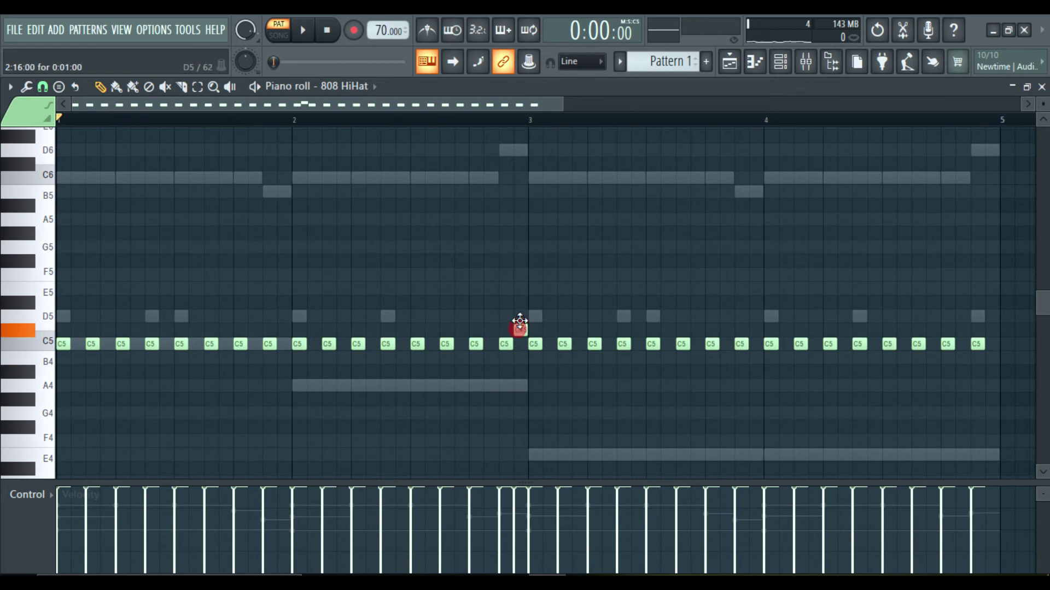
{"action": "left_click_drag", "start_coordinate": [520, 318], "coordinate": [519, 315]}
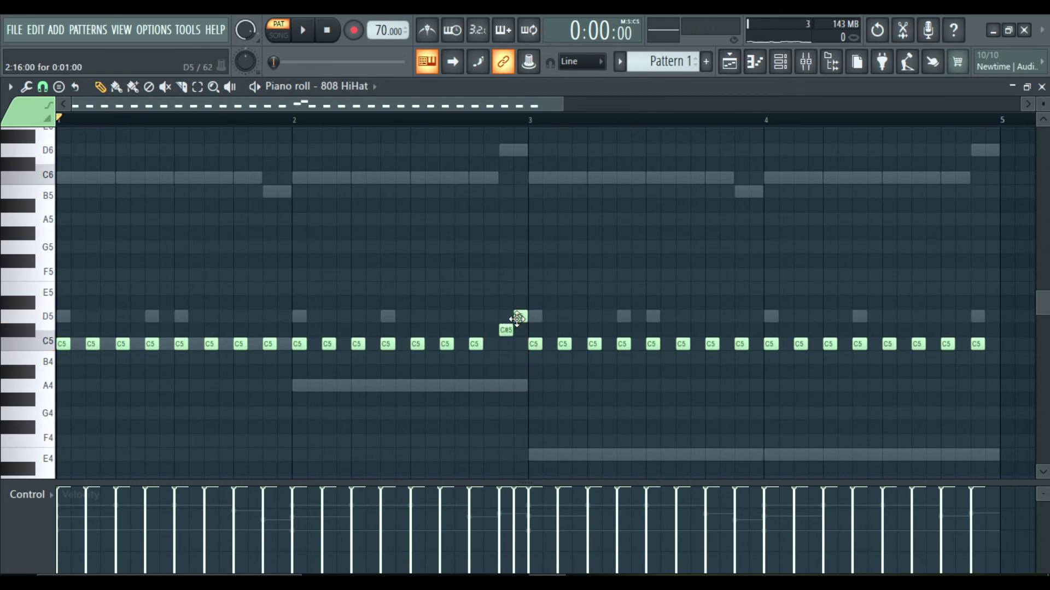
{"action": "right_click", "coordinate": [519, 315]}
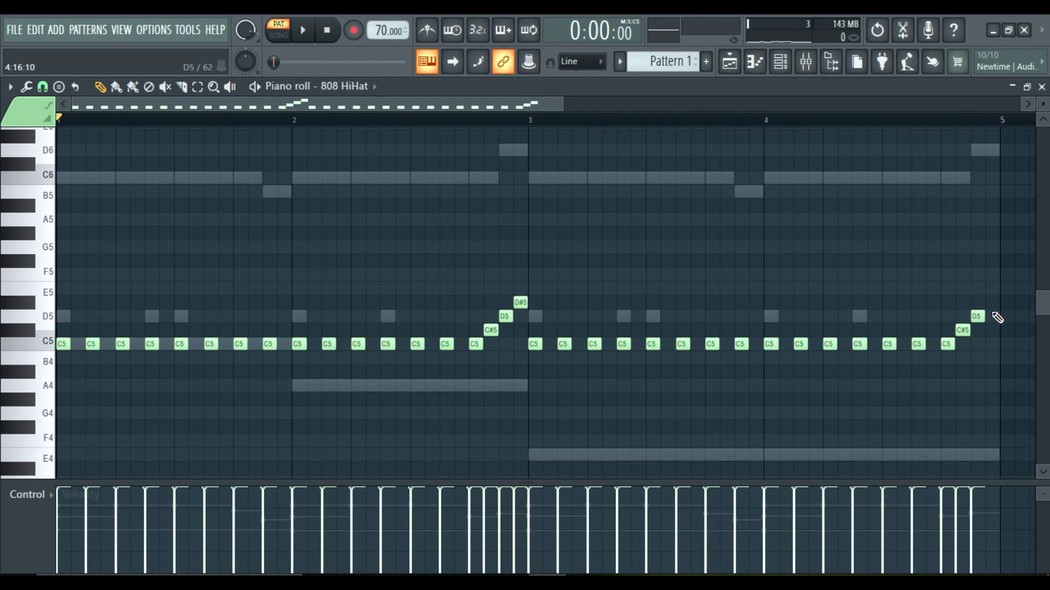
{"action": "left_click_drag", "start_coordinate": [519, 306], "coordinate": [519, 320]}
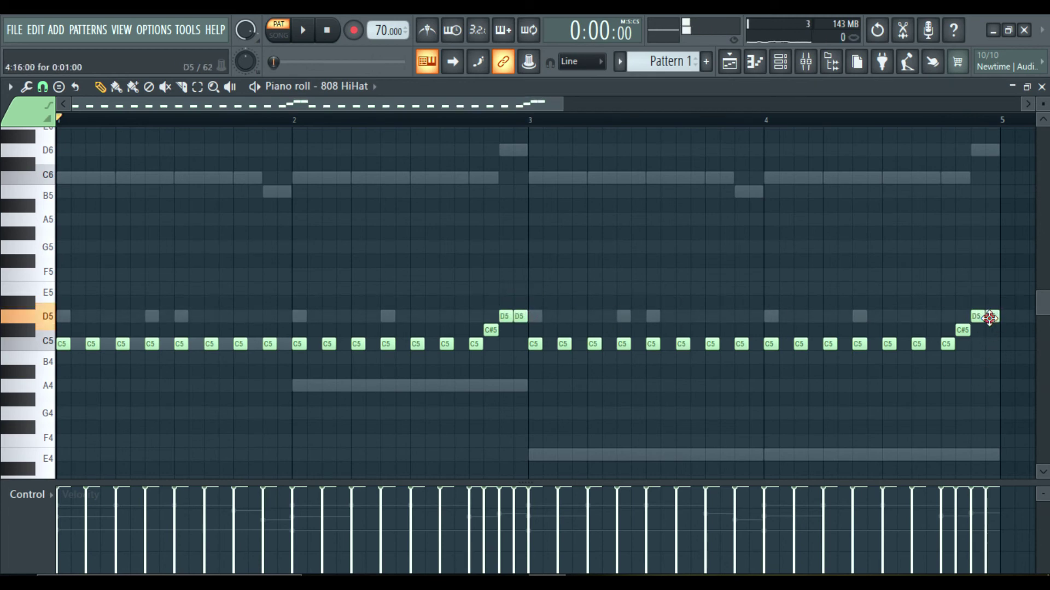
{"action": "key", "text": "space"}
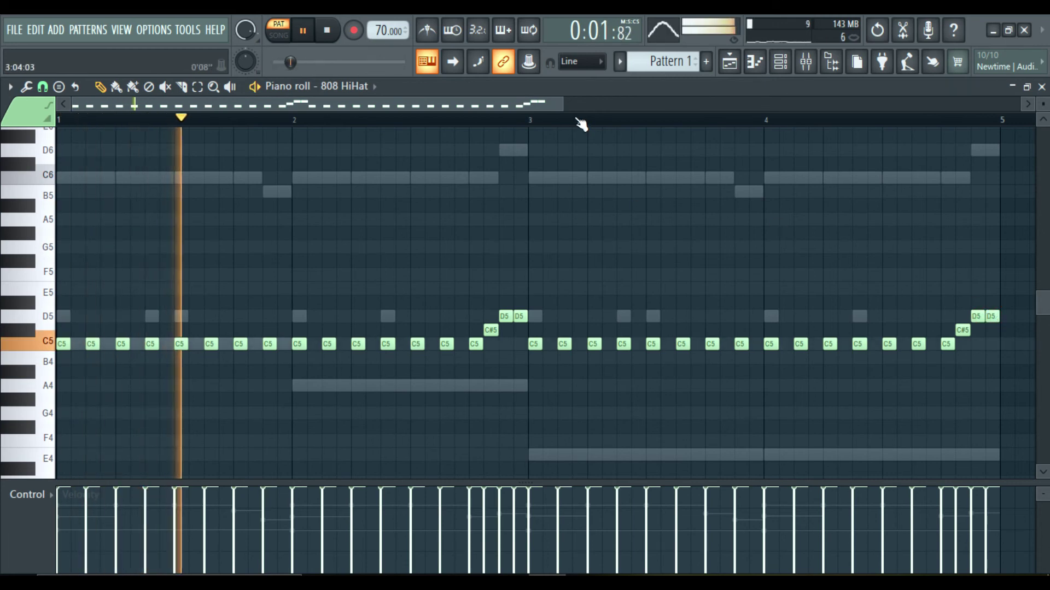
{"action": "left_click_drag", "start_coordinate": [563, 105], "coordinate": [651, 105]}
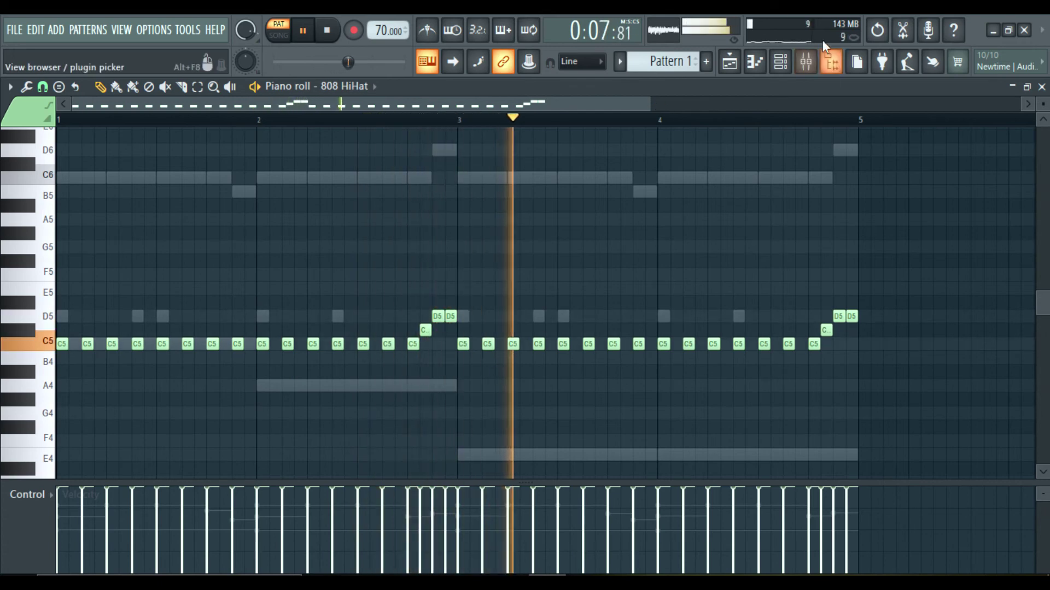
Copy all the Basic 808 Clap notes into the Basic 808 Snare channel
{"action": "left_click", "coordinate": [831, 61]}
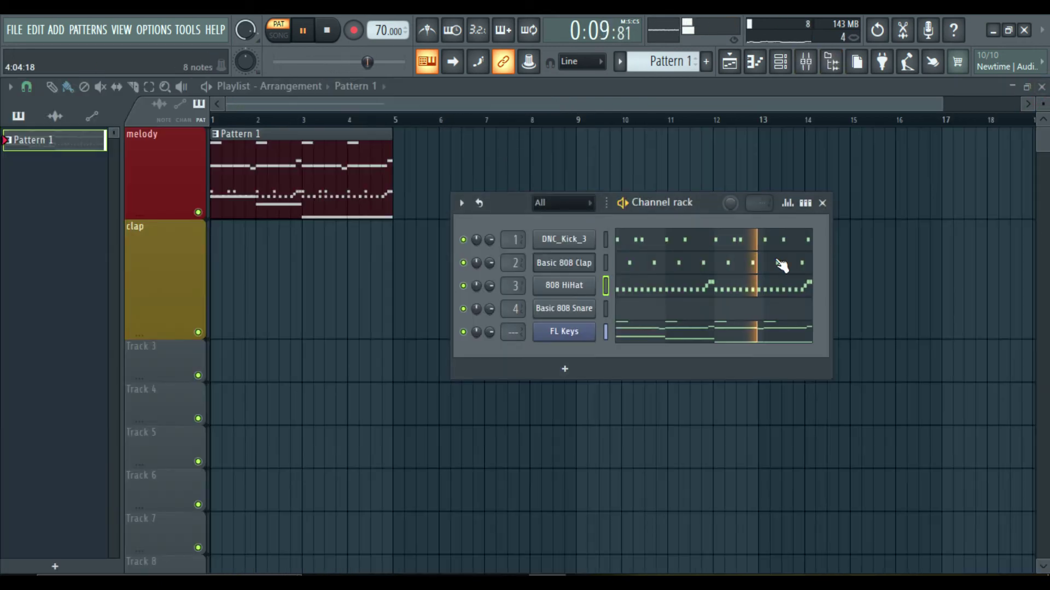
{"action": "left_click", "coordinate": [633, 266]}
{"action": "key", "text": "ctrl+a"}
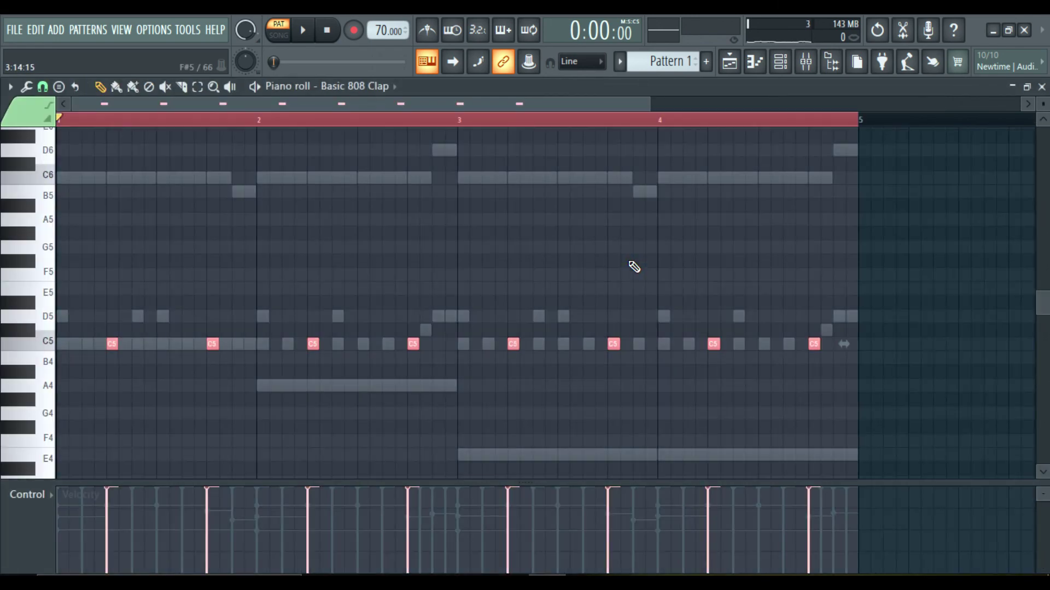
{"action": "left_click", "coordinate": [1042, 86]}
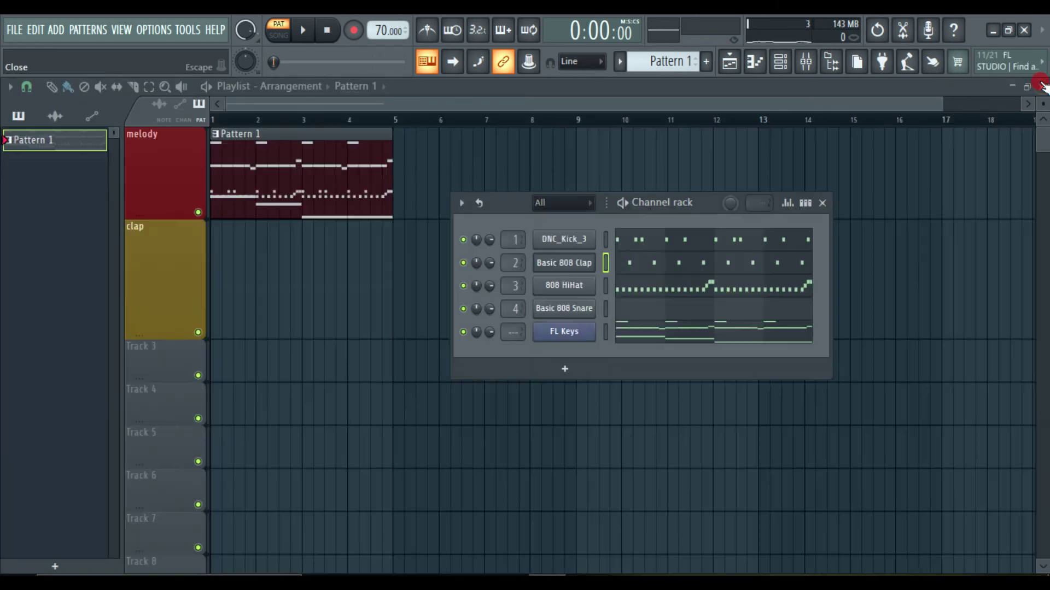
{"action": "left_click", "coordinate": [632, 306]}
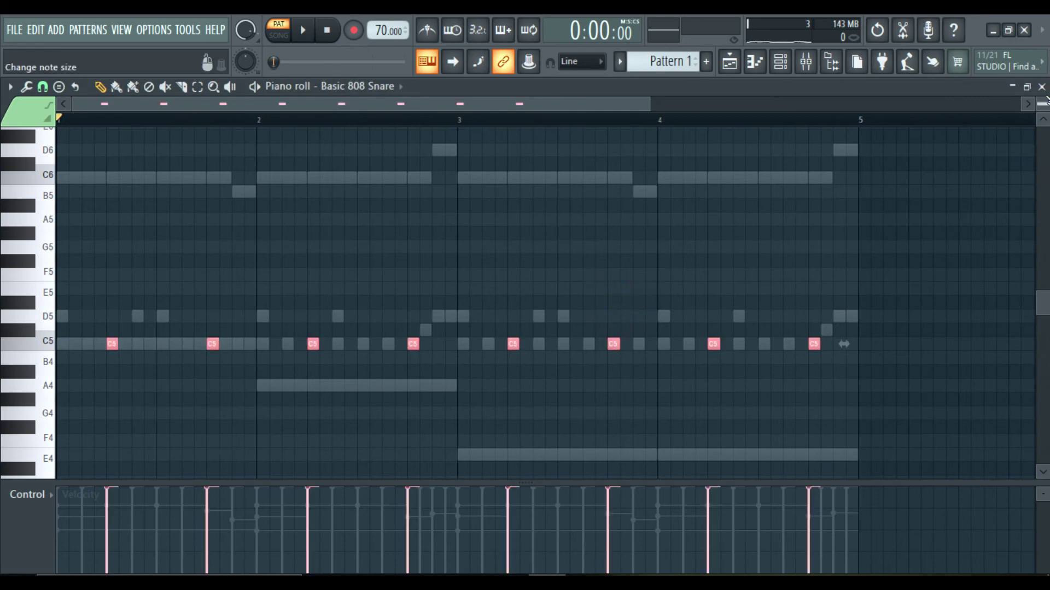
{"action": "left_click", "coordinate": [1042, 87]}
Delete all notes from the Basic 808 Clap channel
{"action": "key", "text": "F6"}
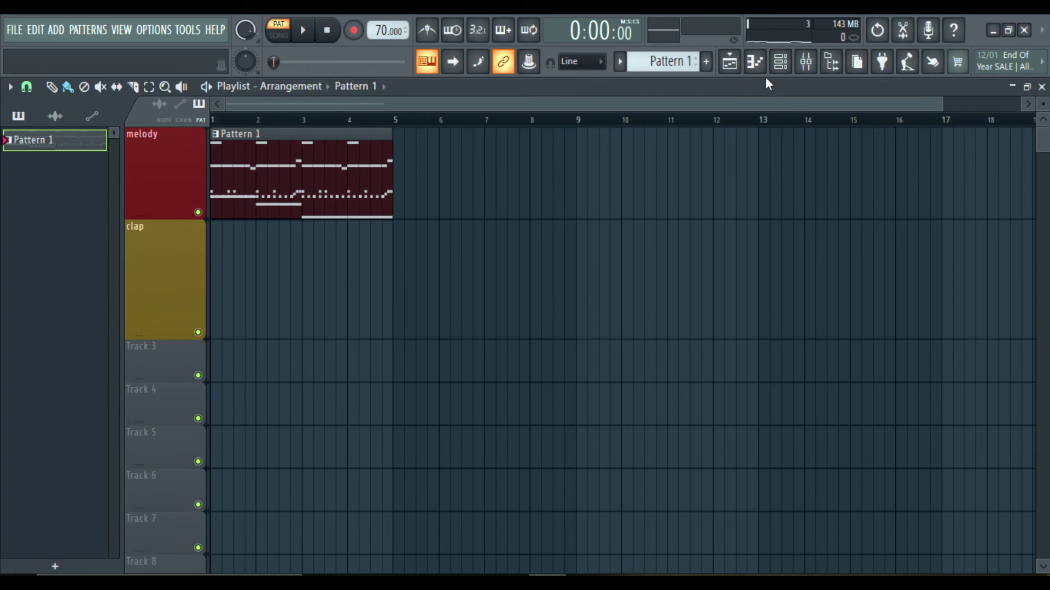
{"action": "left_click", "coordinate": [781, 61]}
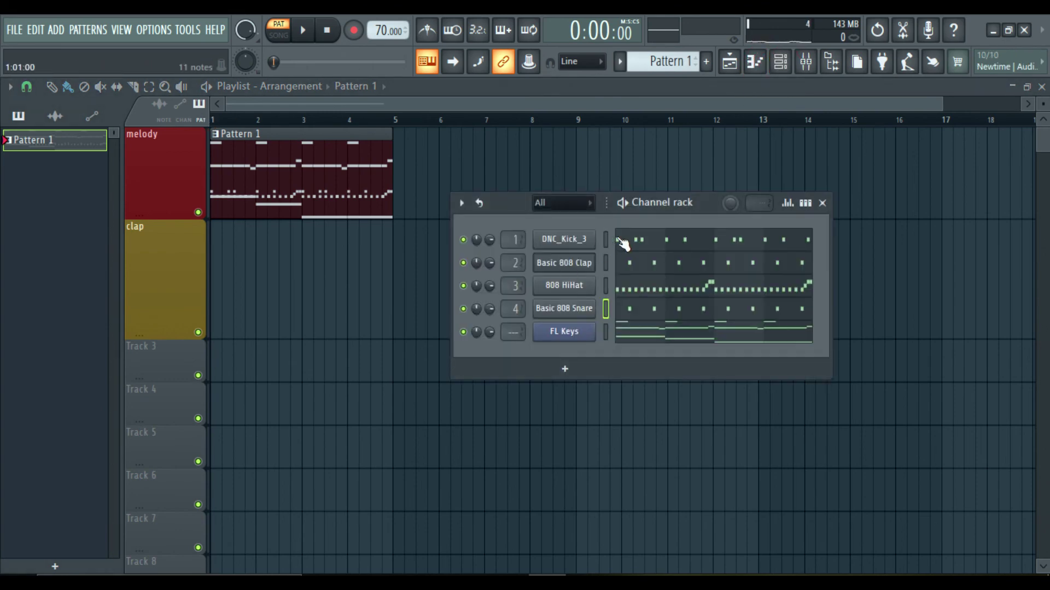
{"action": "left_click", "coordinate": [628, 264]}
{"action": "key", "text": "ctrl+a"}
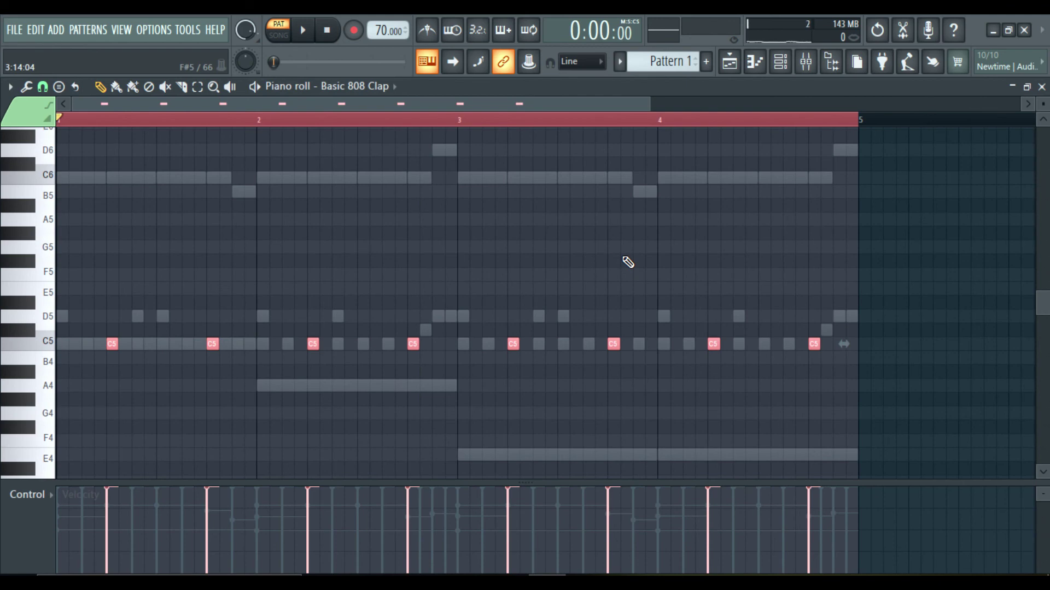
{"action": "key", "text": "Delete"}
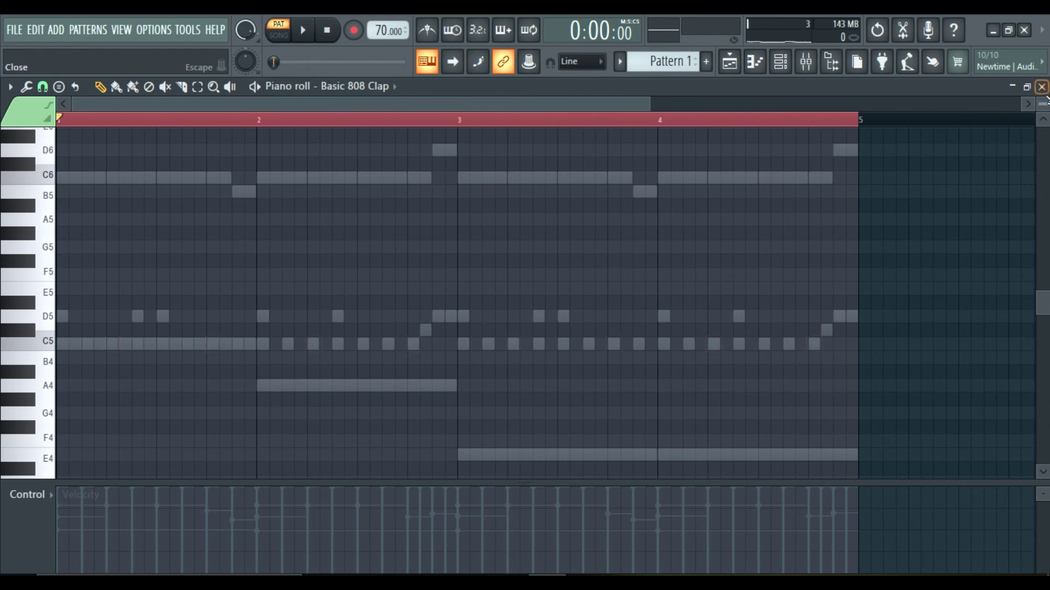
Paste the cut clap notes into the Basic 808 Clap channel of Pattern 2 and place Pattern 2 at bar 1 of the clap track
{"action": "left_click", "coordinate": [665, 50]}
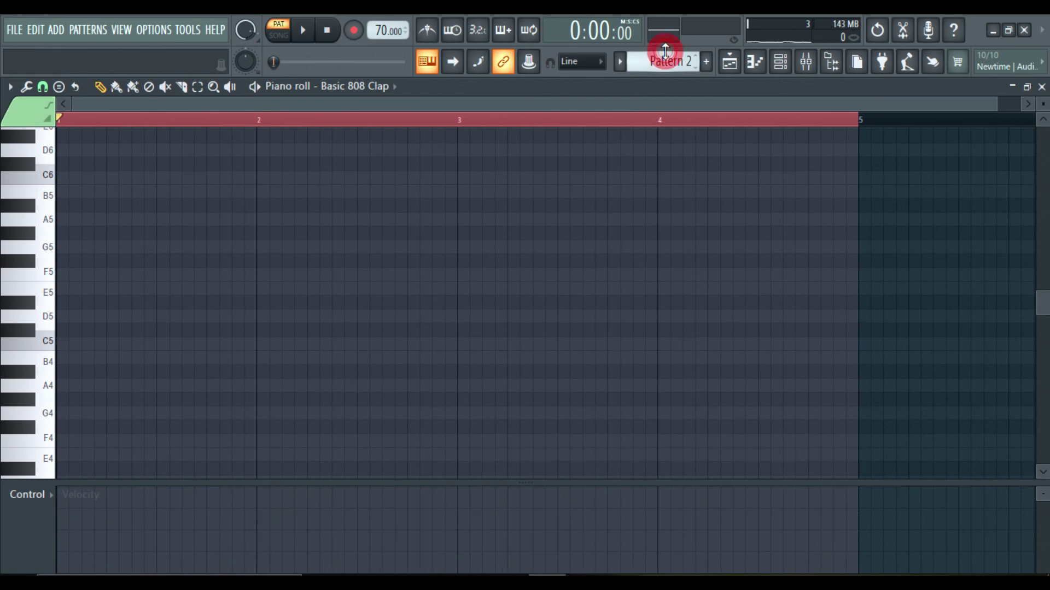
{"action": "key", "text": "ctrl+v"}
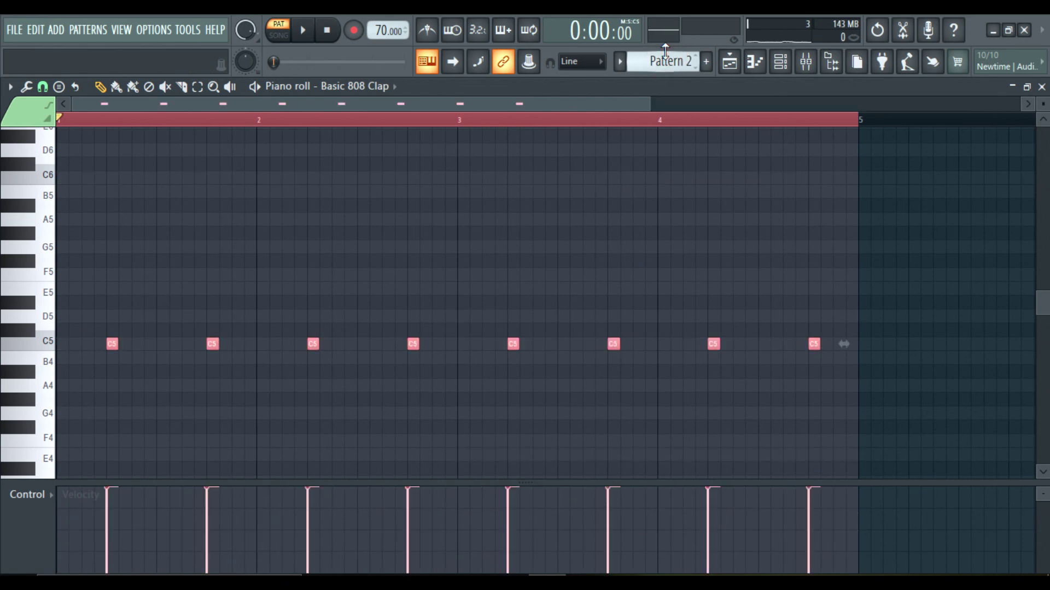
{"action": "left_click", "coordinate": [1042, 86]}
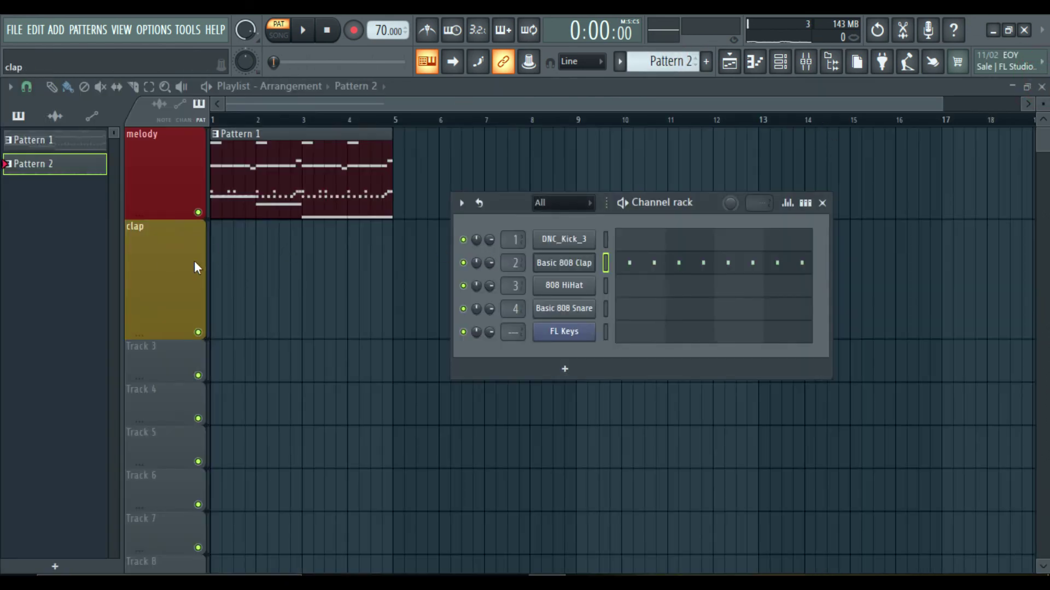
{"action": "left_click", "coordinate": [213, 259]}
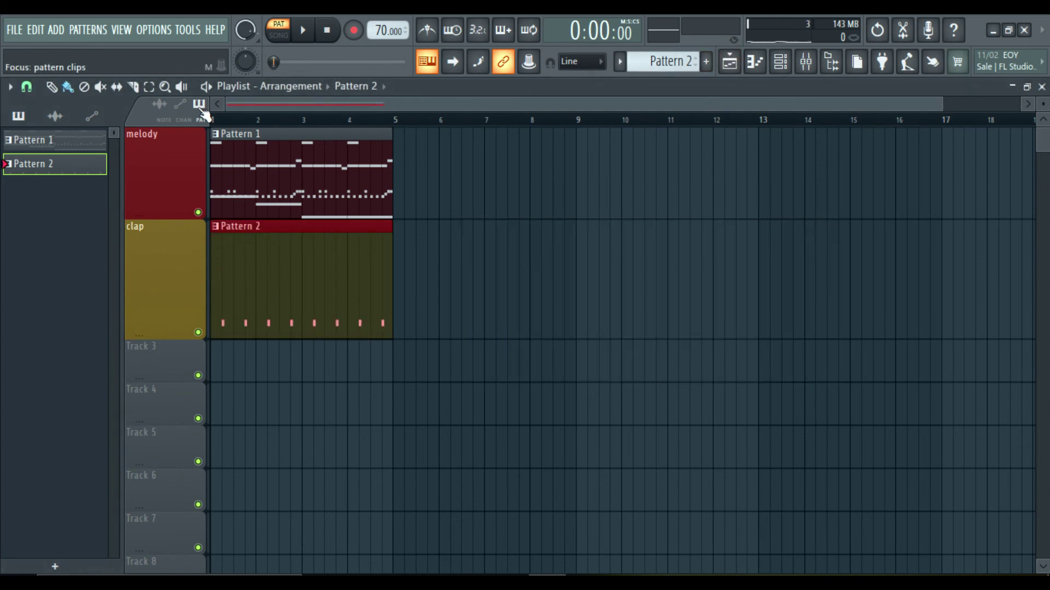
Move all the Basic 808 Snare notes from Pattern 1 into the same channel of Pattern 2
{"action": "left_click", "coordinate": [42, 140]}
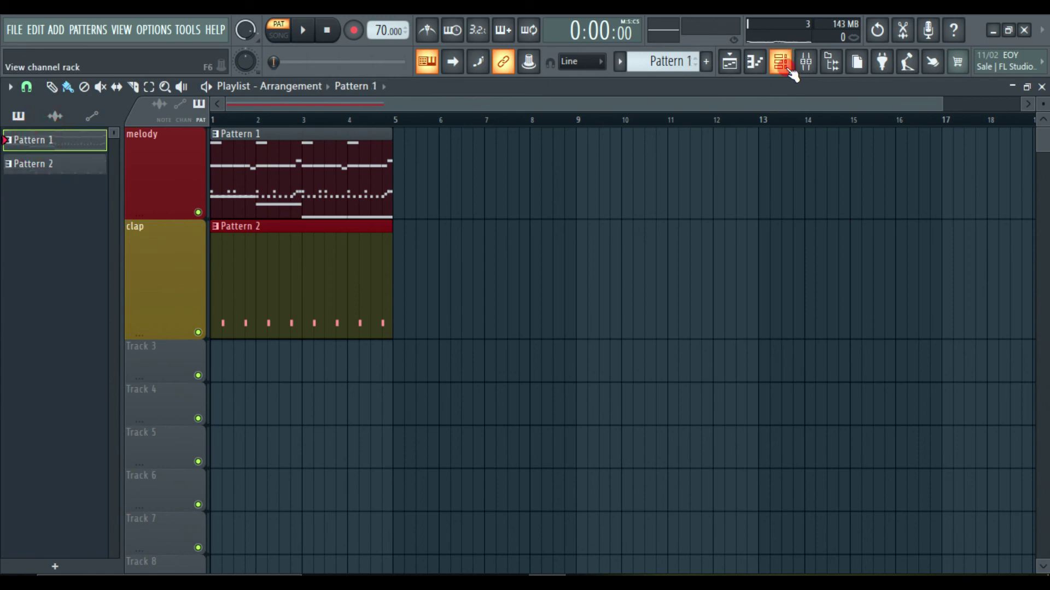
{"action": "left_click", "coordinate": [781, 63]}
{"action": "left_click", "coordinate": [644, 309]}
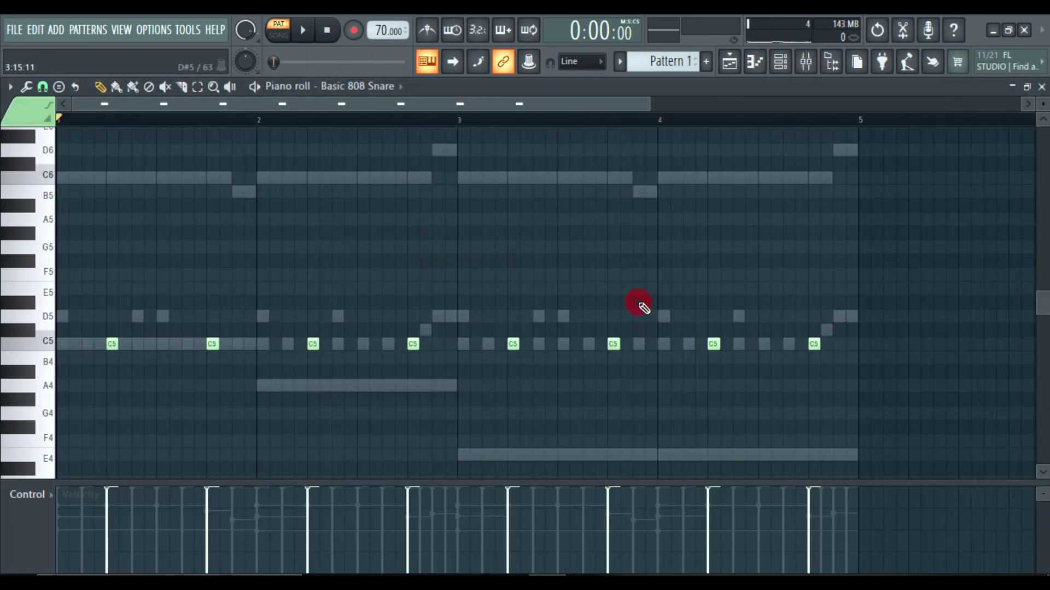
{"action": "key", "text": "ctrl+a"}
{"action": "key", "text": "ctrl+x"}
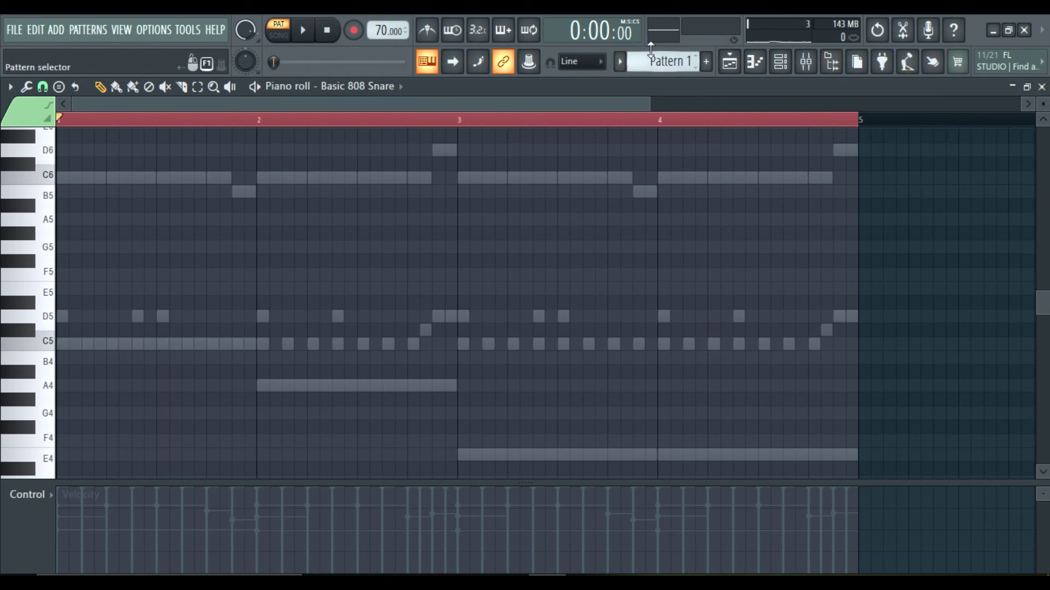
{"action": "left_click_drag", "start_coordinate": [651, 56], "coordinate": [650, 50]}
{"action": "key", "text": "ctrl+v"}
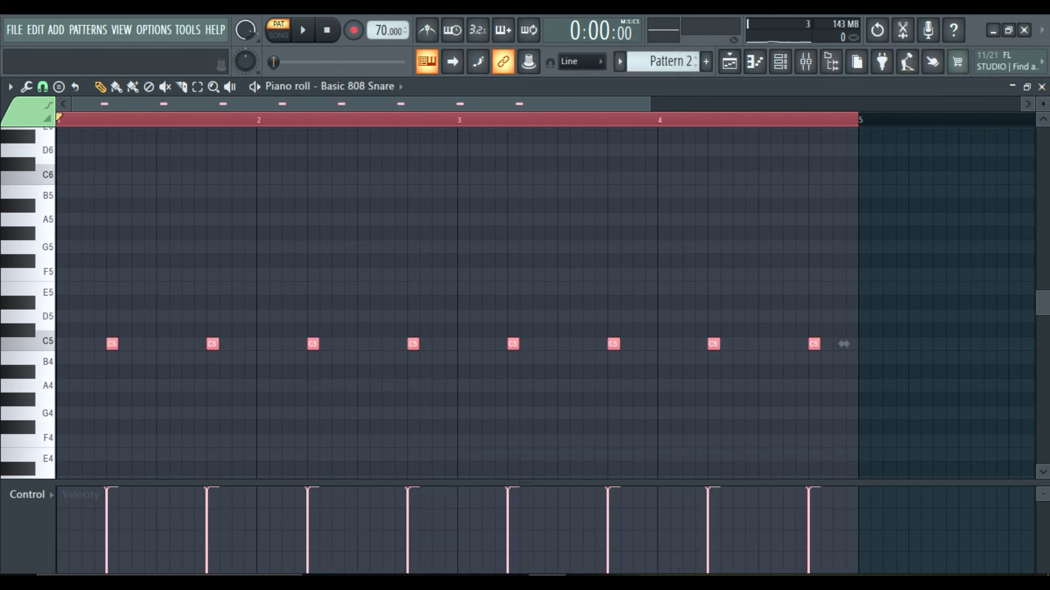
{"action": "left_click", "coordinate": [1039, 86]}
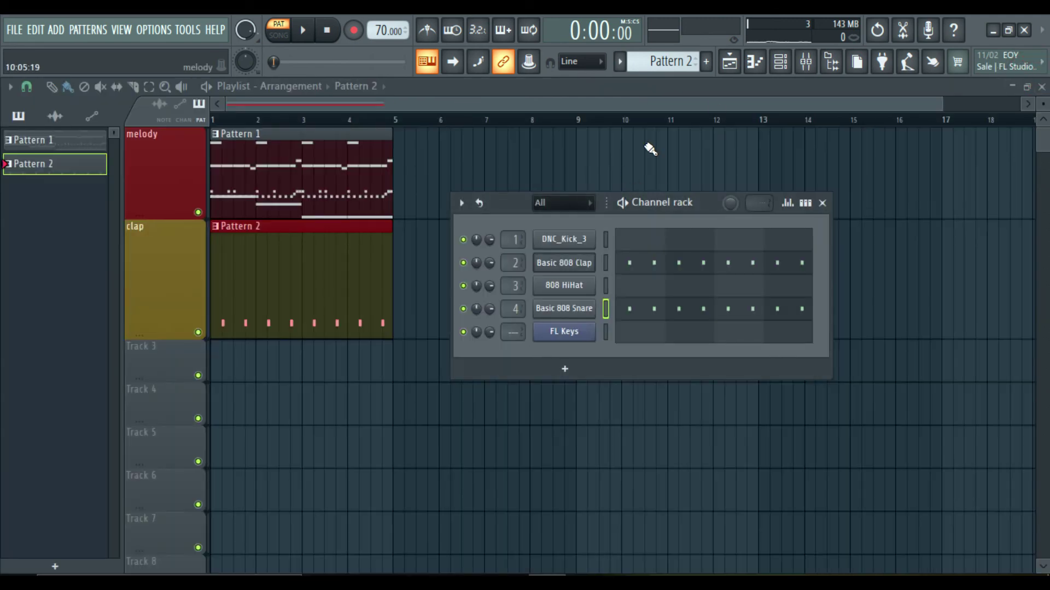
Play Pattern 2 briefly to check the clap and snare together, then close the channel rack
{"action": "left_click", "coordinate": [782, 62]}
{"action": "left_click", "coordinate": [781, 62]}
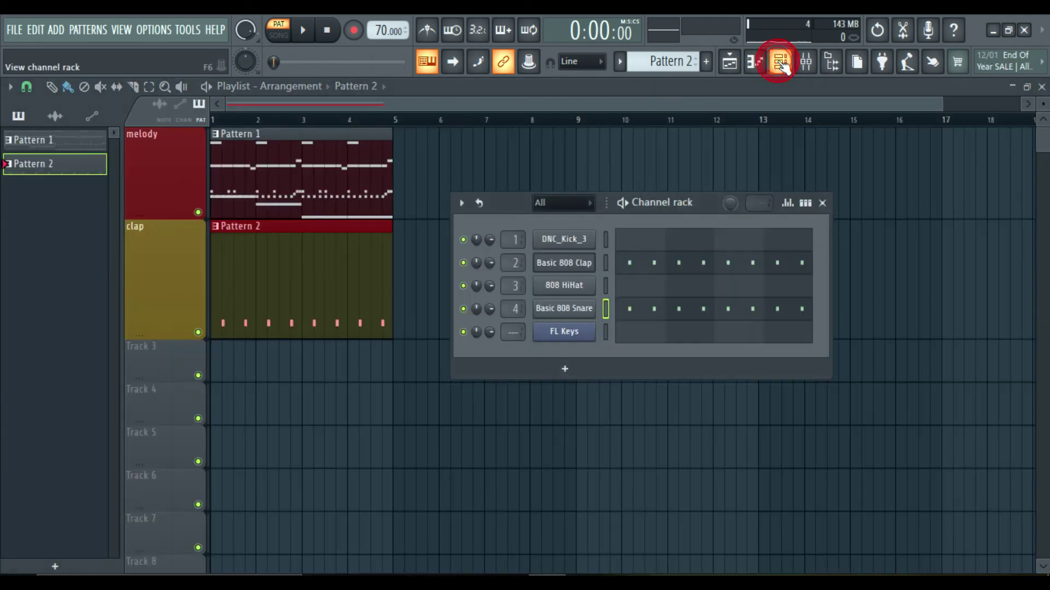
{"action": "key", "text": "space"}
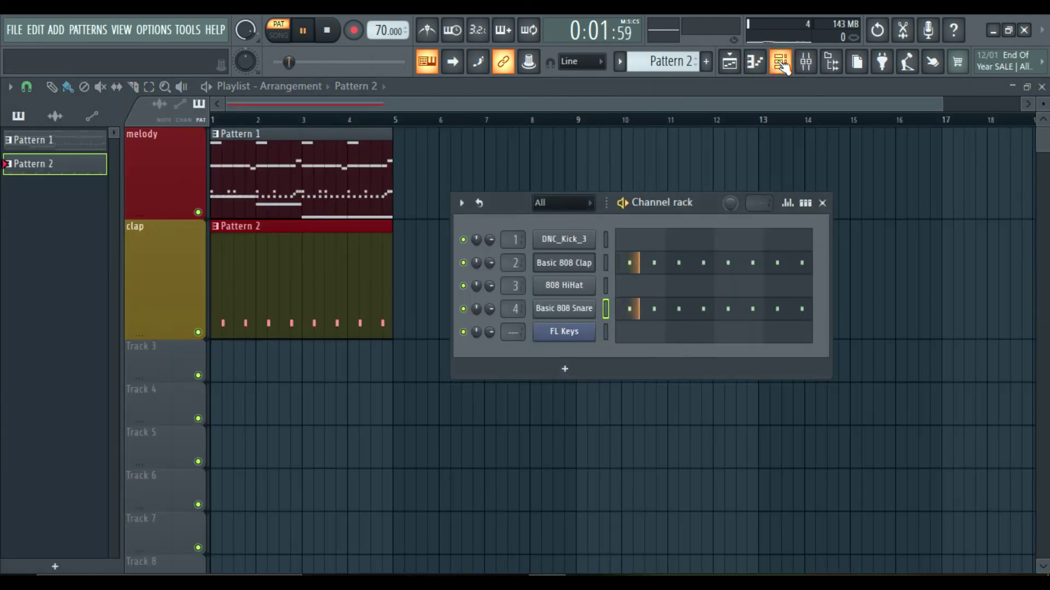
{"action": "key", "text": "space"}
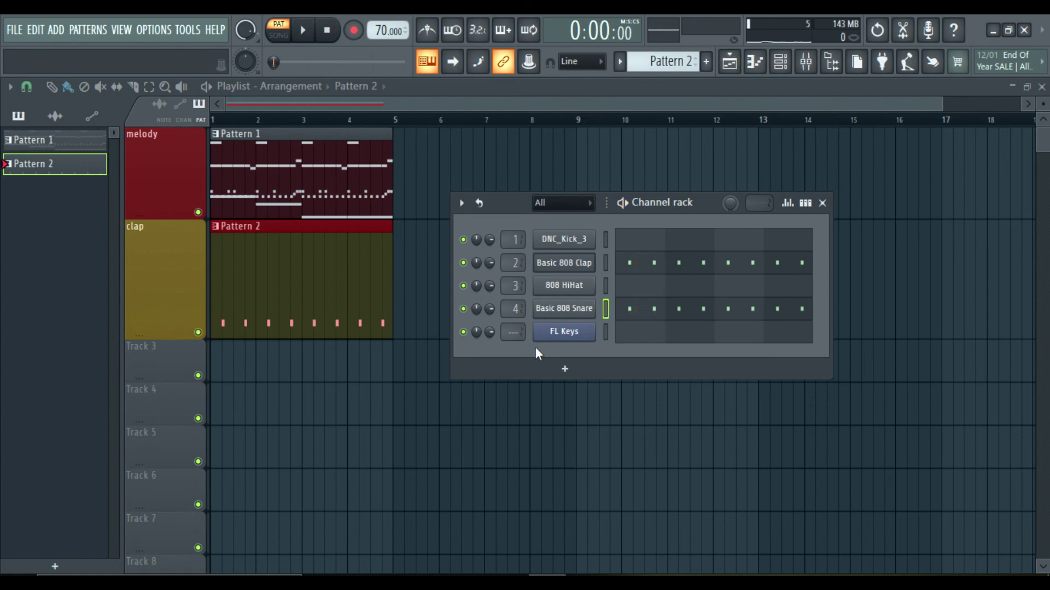
{"action": "left_click", "coordinate": [822, 203]}
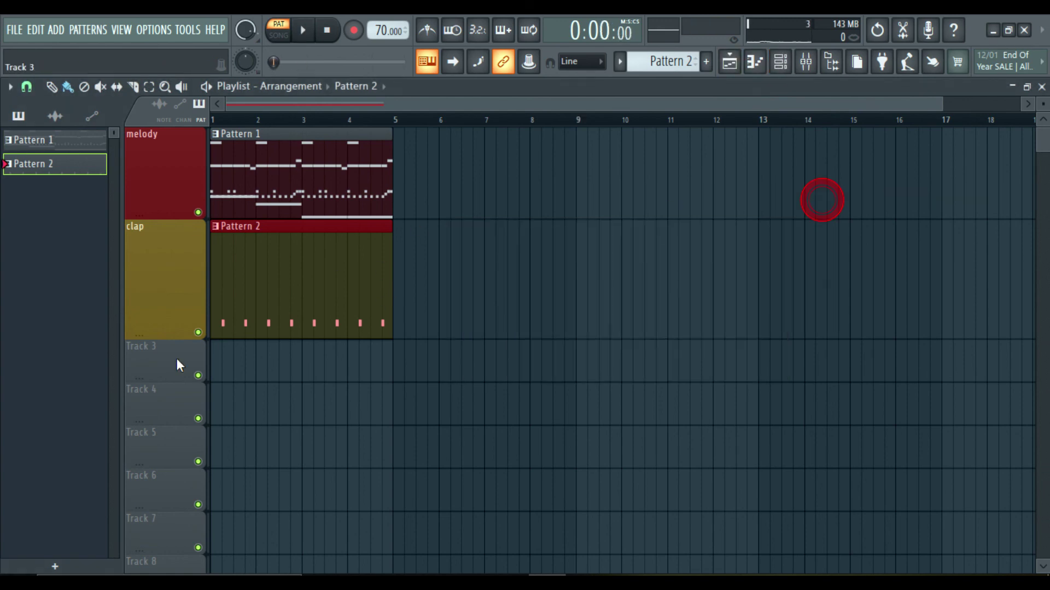
Increase the height of playlist Track 3, rename it kick and color it green
{"action": "left_click_drag", "start_coordinate": [158, 379], "coordinate": [160, 459]}
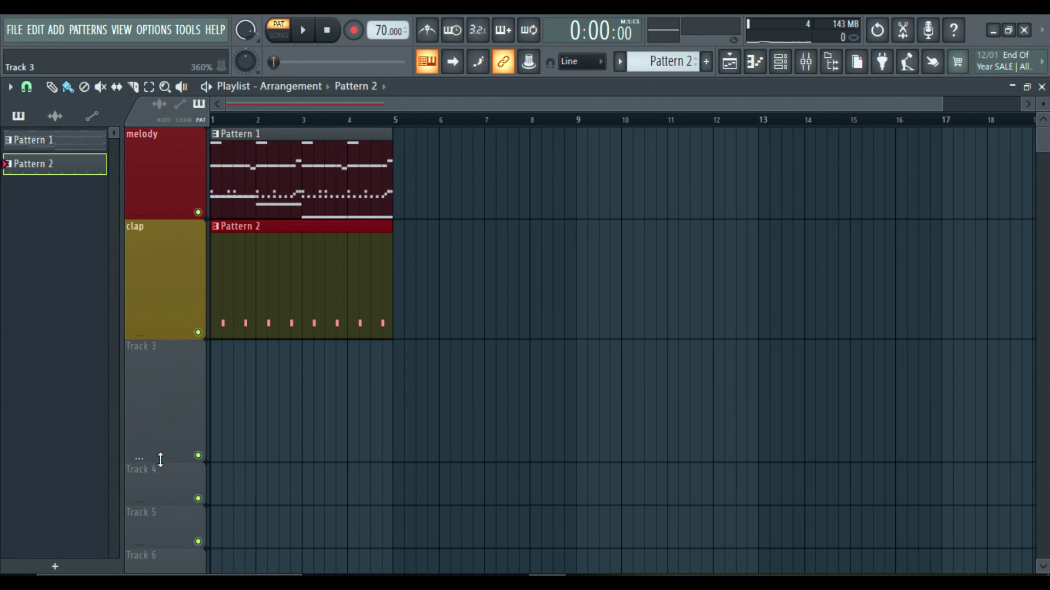
{"action": "right_click", "coordinate": [172, 407]}
{"action": "left_click", "coordinate": [206, 219]}
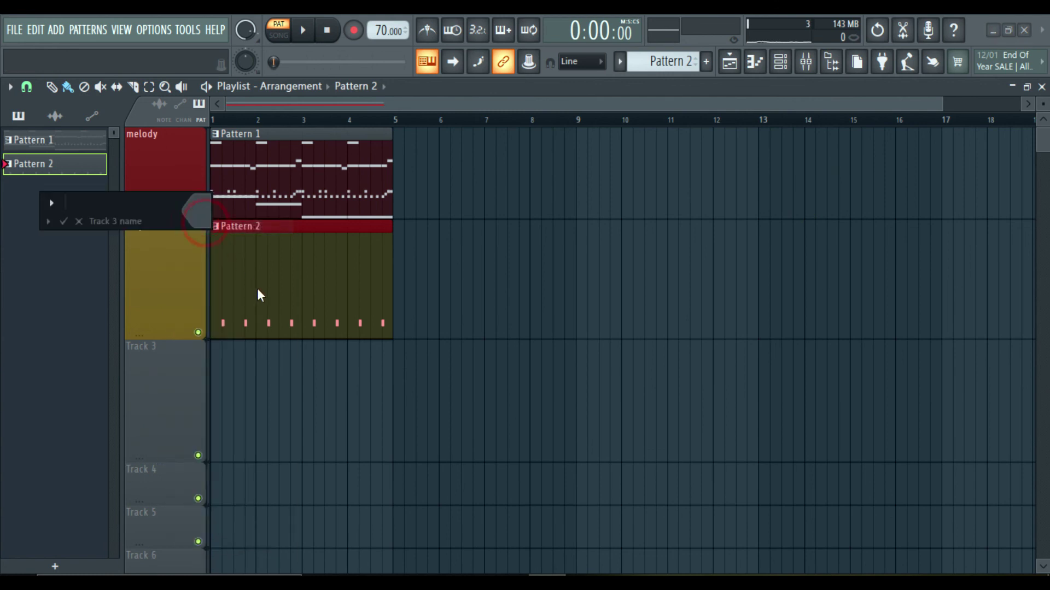
{"action": "type", "text": "kick"}
{"action": "left_click", "coordinate": [193, 213]}
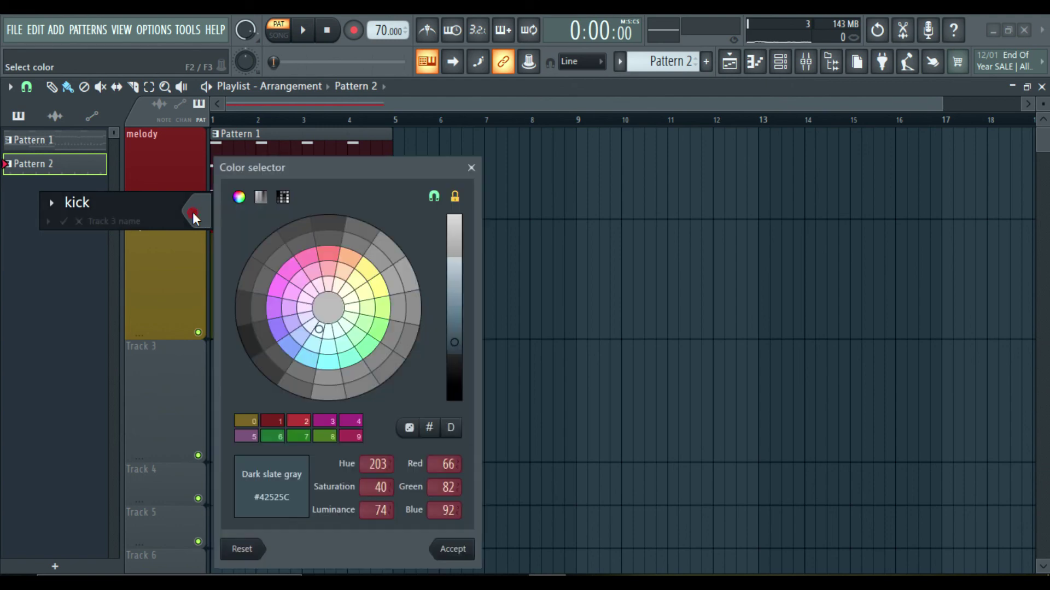
{"action": "left_click", "coordinate": [373, 307]}
{"action": "left_click", "coordinate": [449, 550]}
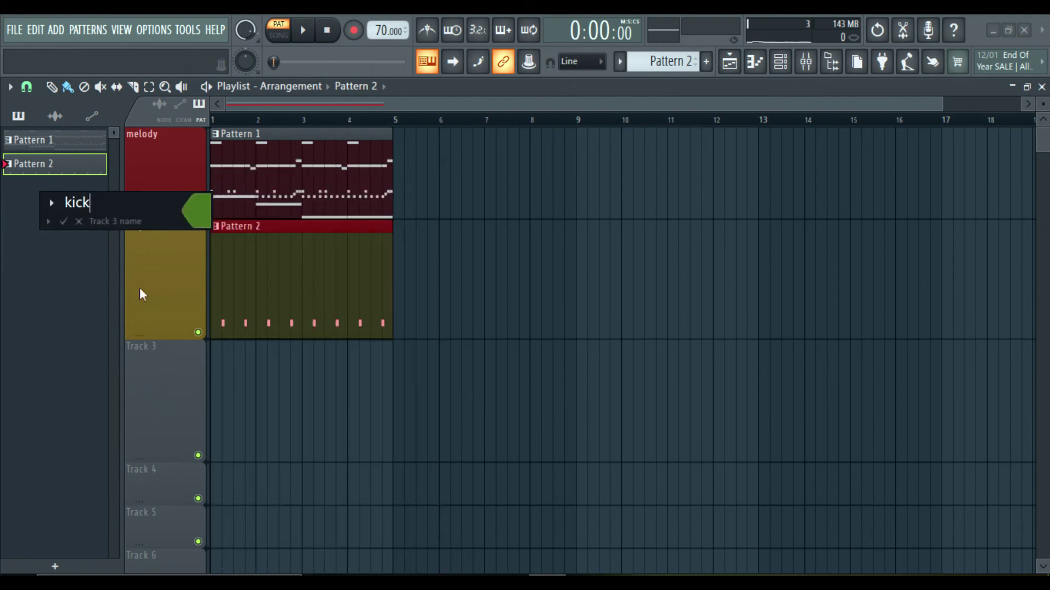
{"action": "left_click", "coordinate": [64, 222]}
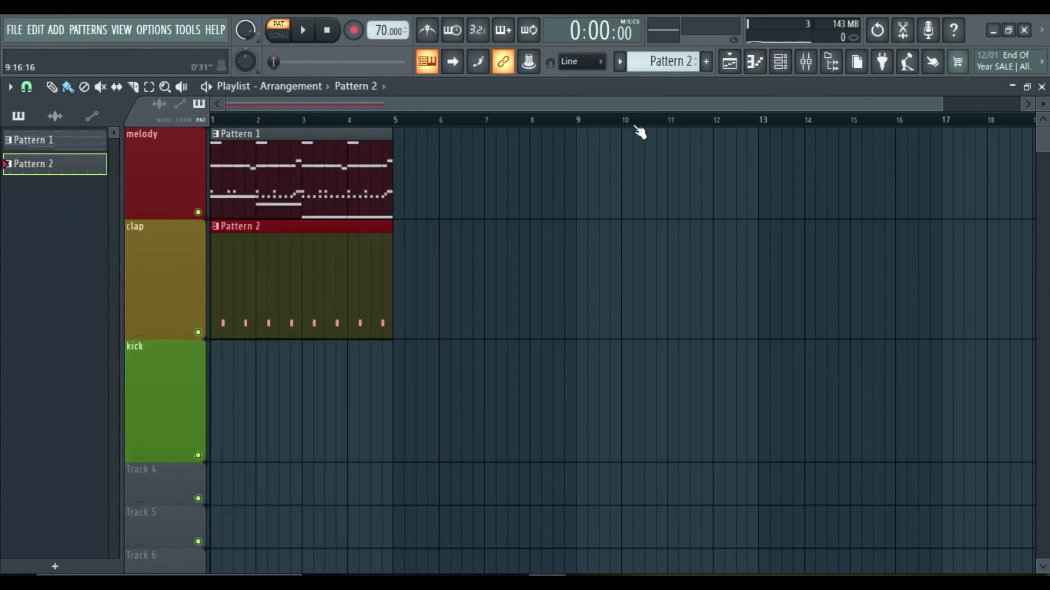
Move all the DNC_Kick_3 notes from Pattern 1 into Pattern 3 and place Pattern 3 at bar 1 of the kick track
{"action": "left_click", "coordinate": [780, 62]}
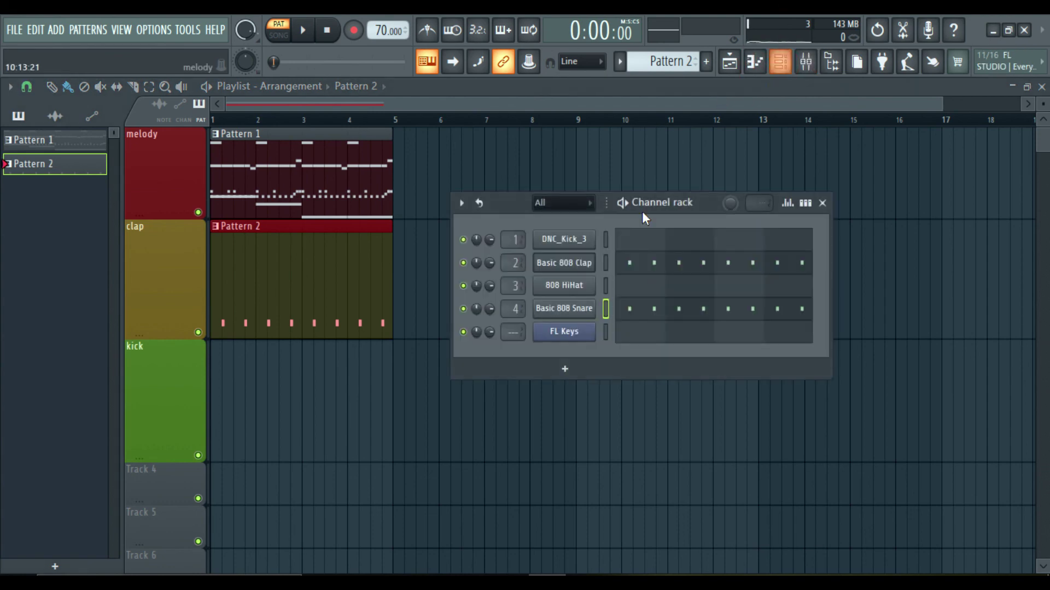
{"action": "left_click", "coordinate": [70, 148]}
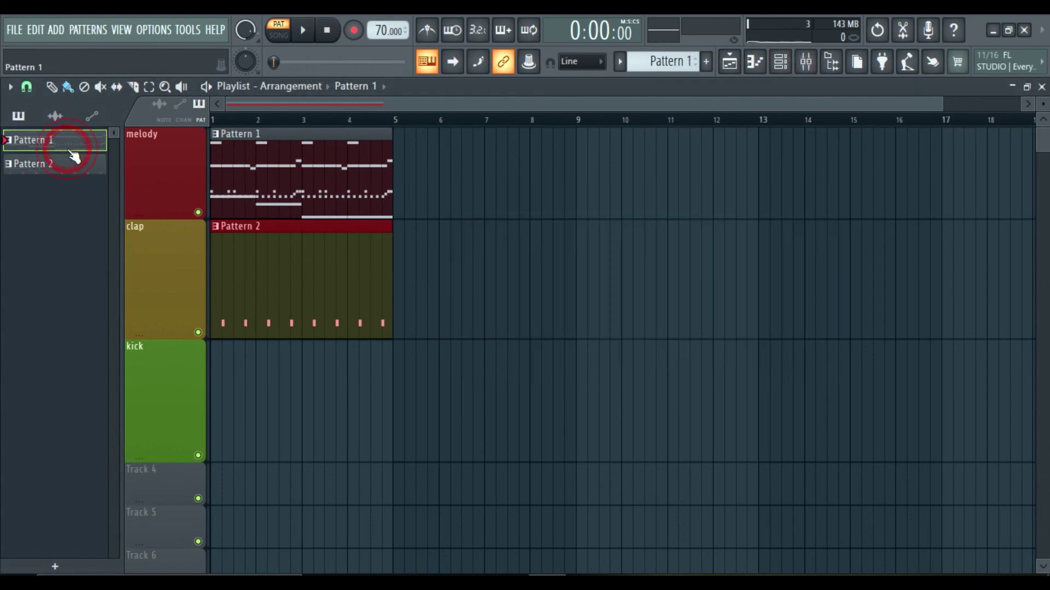
{"action": "left_click", "coordinate": [780, 61]}
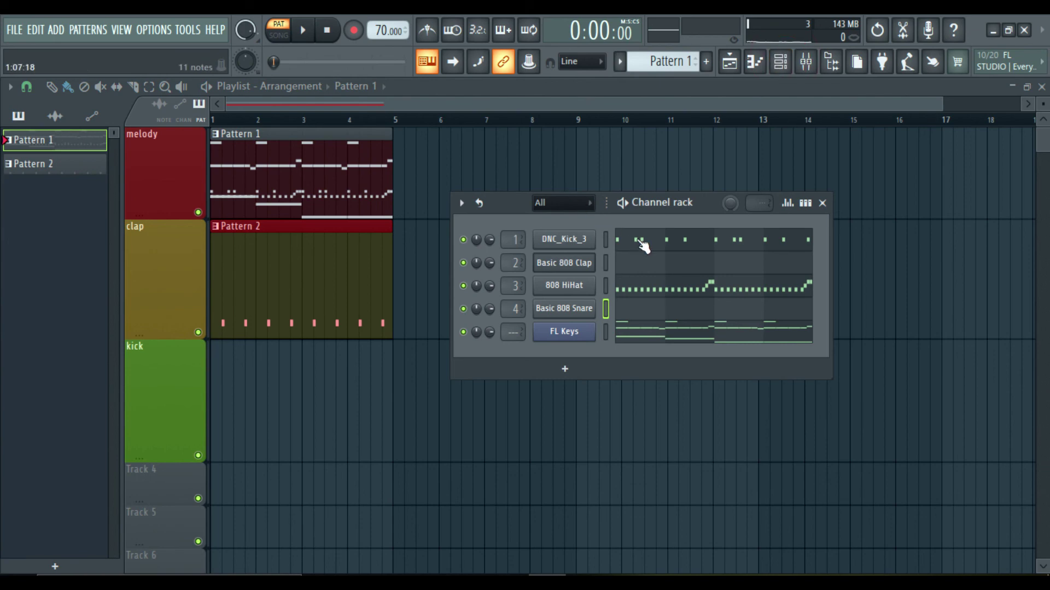
{"action": "left_click", "coordinate": [637, 242]}
{"action": "key", "text": "ctrl+a"}
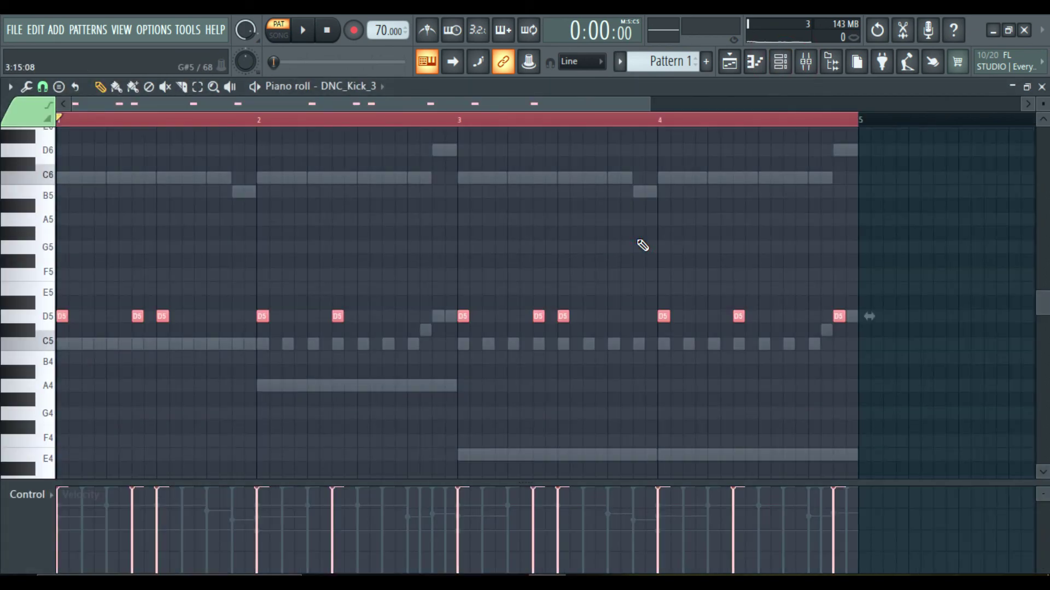
{"action": "key", "text": "ctrl+x"}
{"action": "left_click_drag", "start_coordinate": [680, 59], "coordinate": [680, 49]}
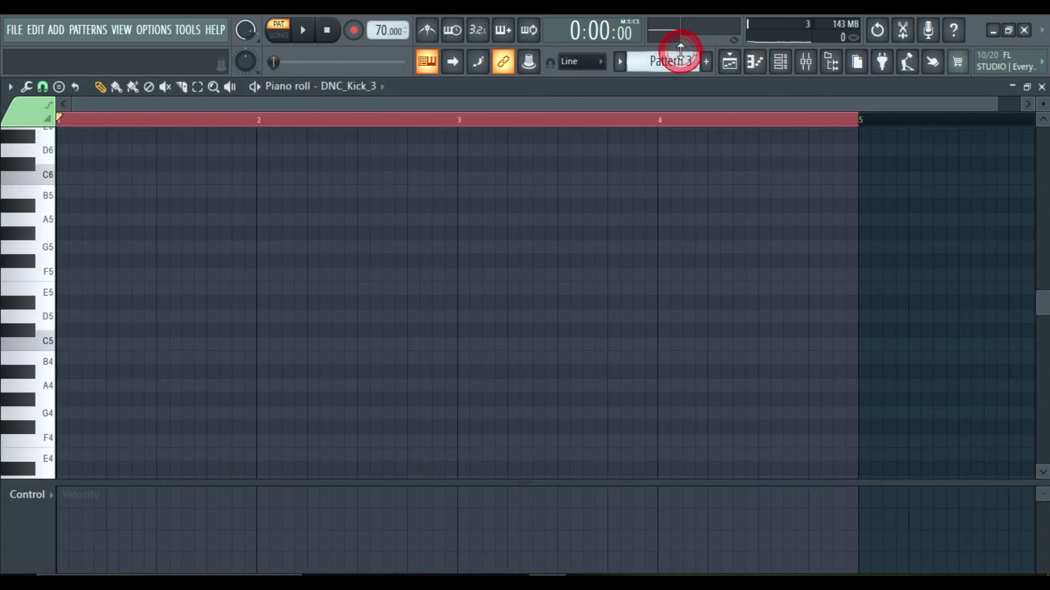
{"action": "key", "text": "ctrl+v"}
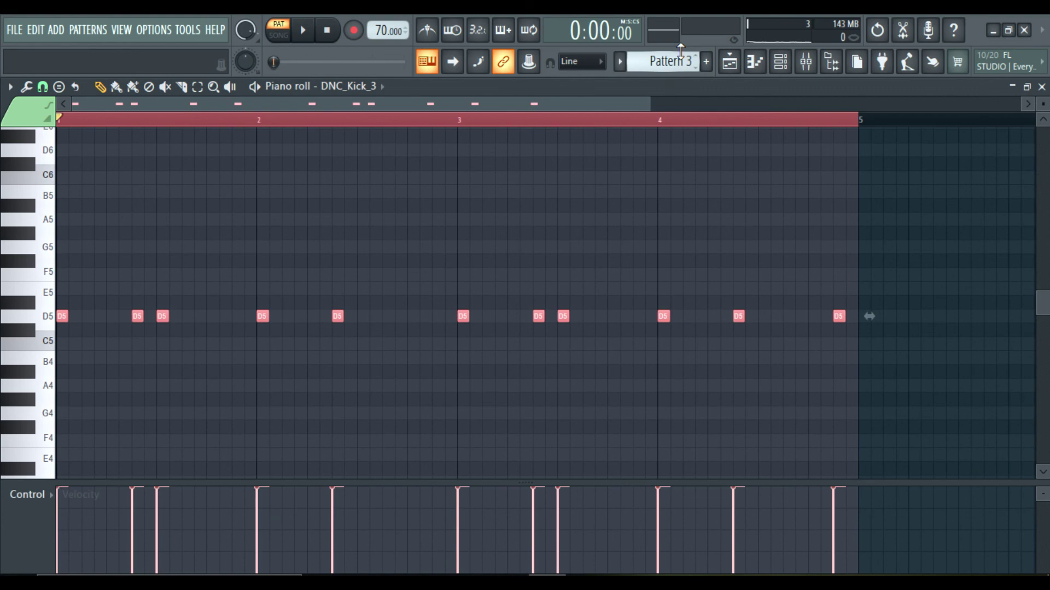
{"action": "left_click", "coordinate": [1041, 87]}
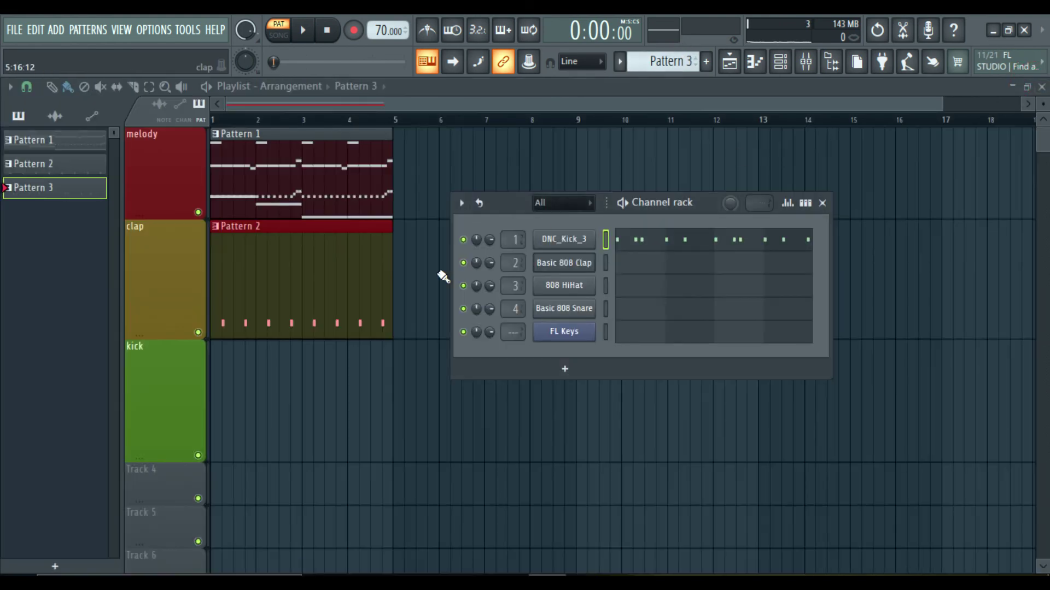
{"action": "left_click", "coordinate": [230, 406]}
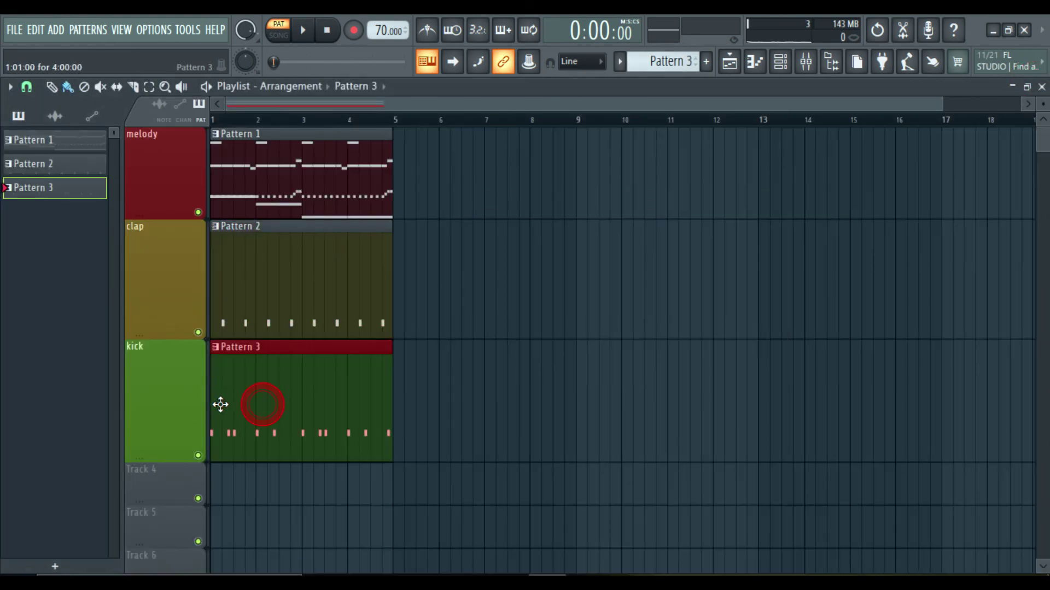
Increase the height of playlist Track 4, rename it hats and color it magenta
{"action": "scroll", "coordinate": [1045, 145], "scroll_direction": "down", "scroll_amount": 3}
{"action": "scroll", "coordinate": [1045, 145], "scroll_direction": "up", "scroll_amount": 3}
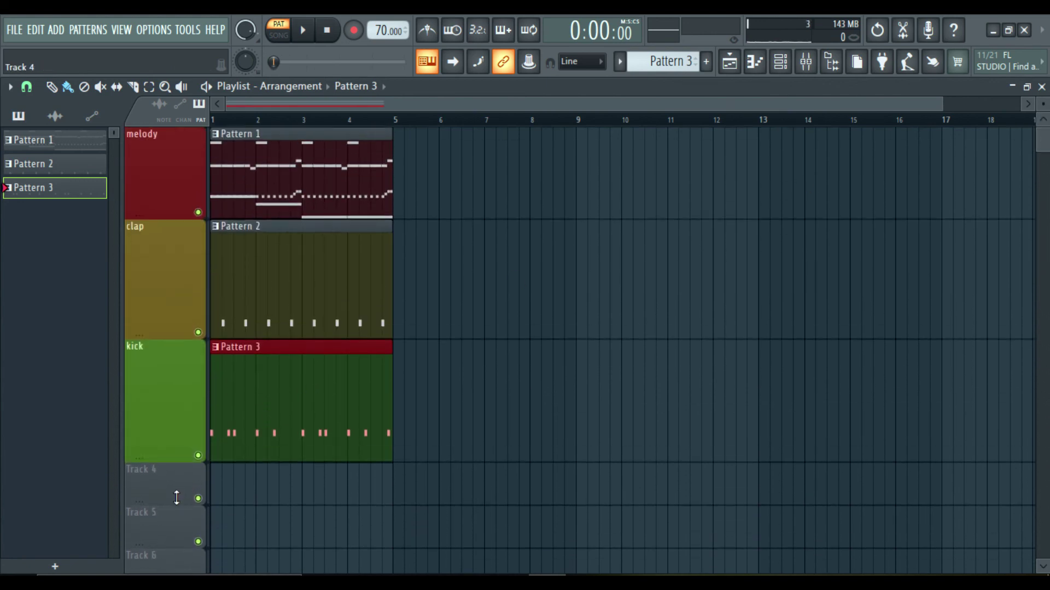
{"action": "left_click_drag", "start_coordinate": [173, 504], "coordinate": [169, 557]}
{"action": "right_click", "coordinate": [174, 514]}
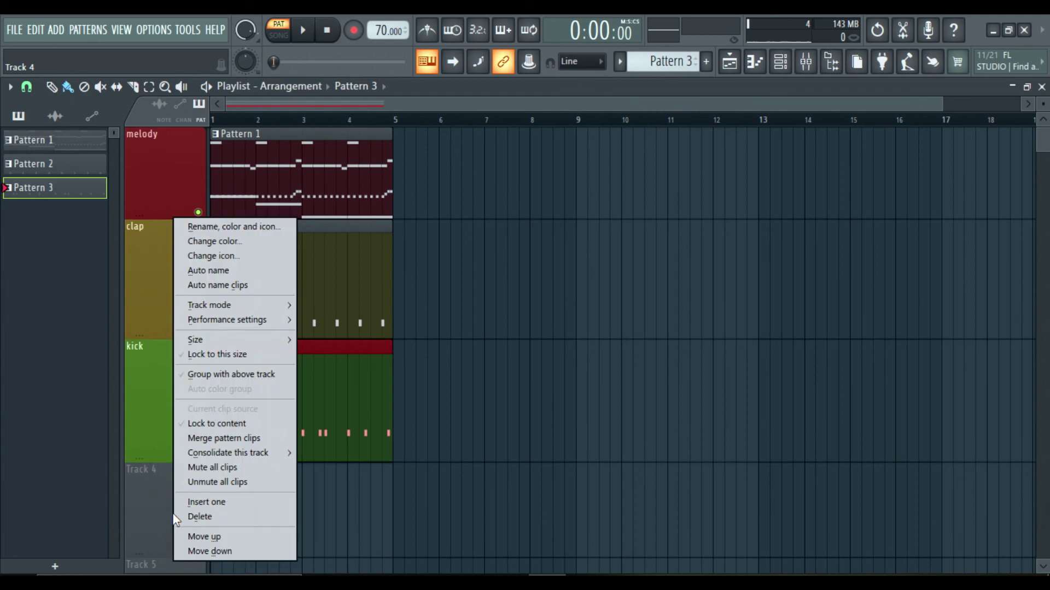
{"action": "left_click", "coordinate": [239, 226]}
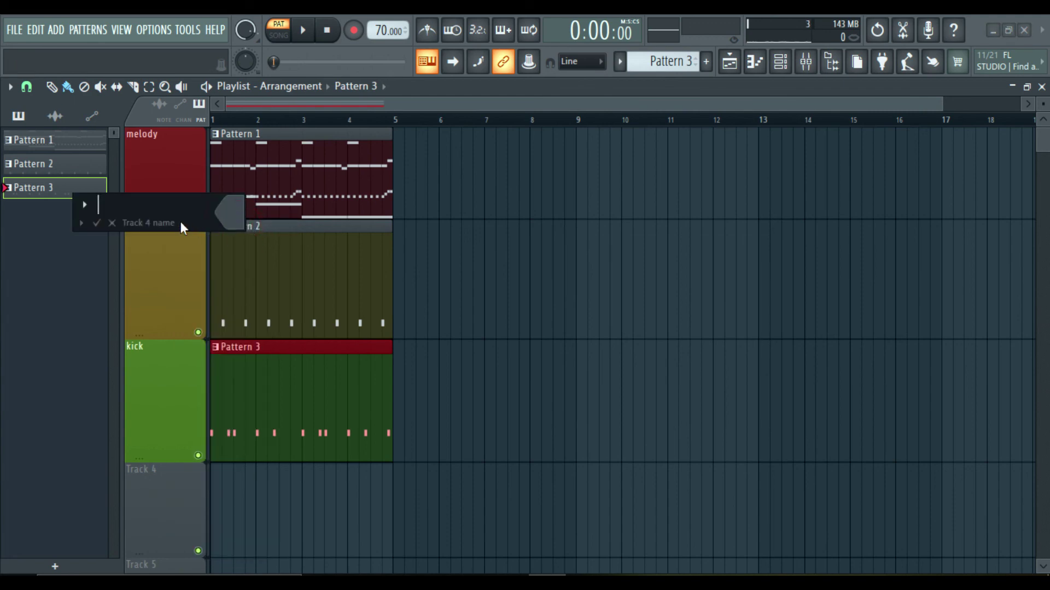
{"action": "type", "text": "hats"}
{"action": "left_click", "coordinate": [234, 211]}
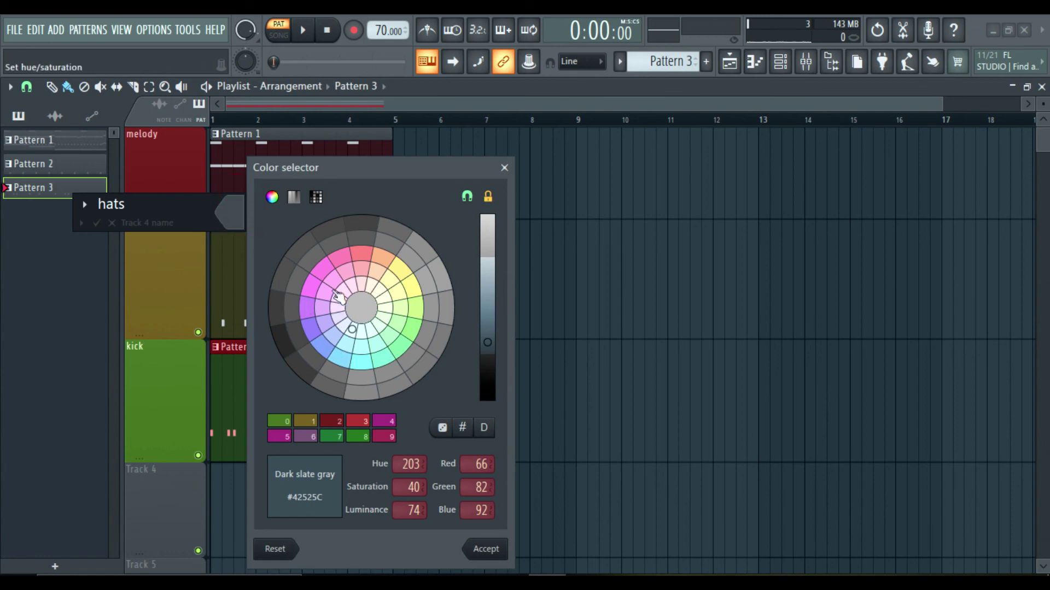
{"action": "left_click", "coordinate": [323, 269]}
{"action": "left_click", "coordinate": [486, 549]}
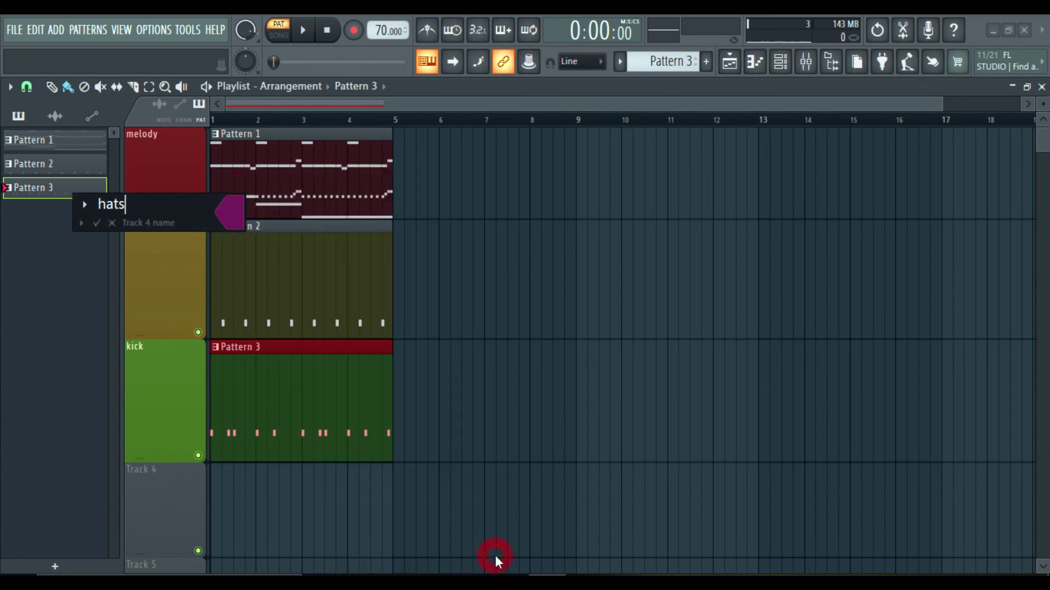
{"action": "left_click", "coordinate": [102, 226]}
Move all the 808 HiHat notes from Pattern 1 into Pattern 4 and place Pattern 4 at bar 1 of the hats track
{"action": "left_click", "coordinate": [76, 147]}
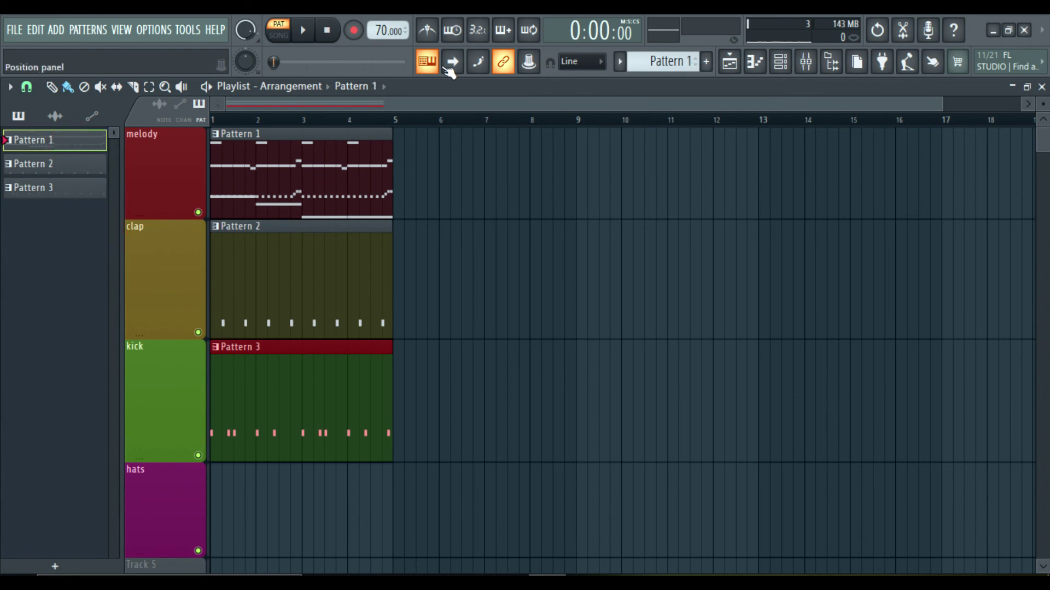
{"action": "left_click", "coordinate": [781, 61]}
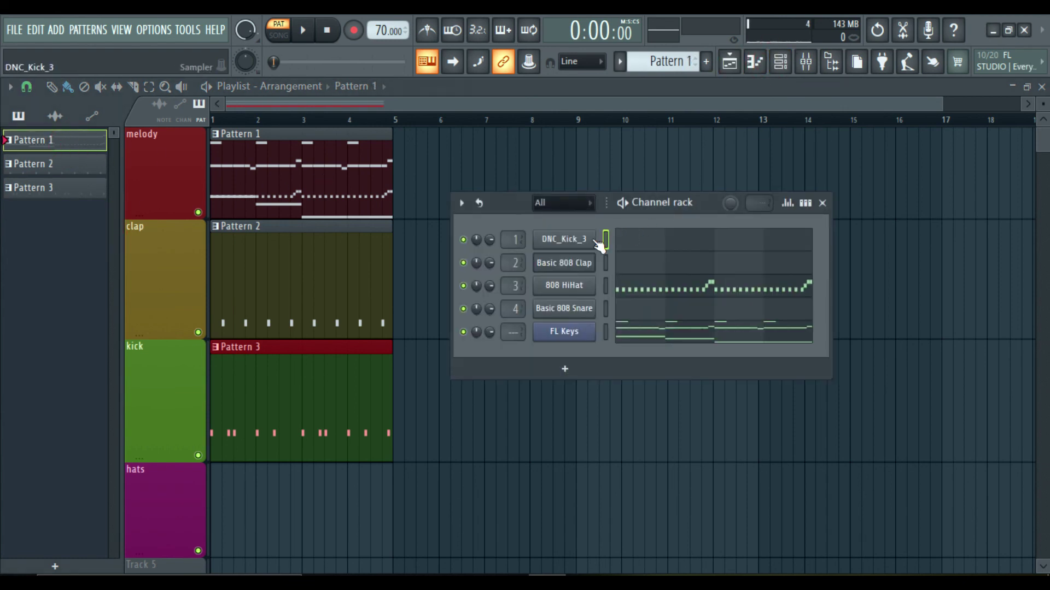
{"action": "left_click", "coordinate": [636, 296]}
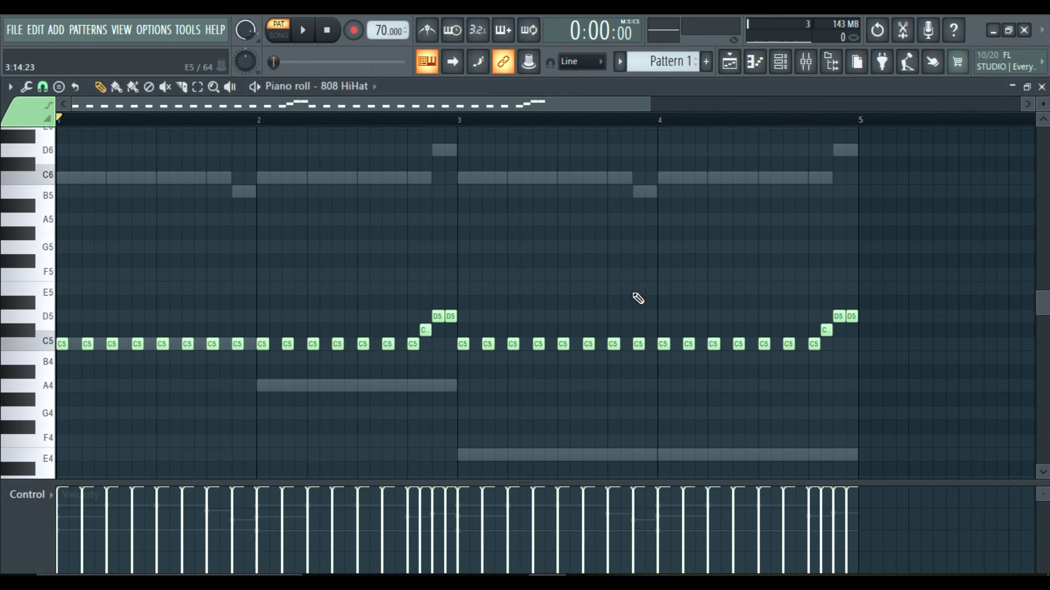
{"action": "key", "text": "ctrl+a"}
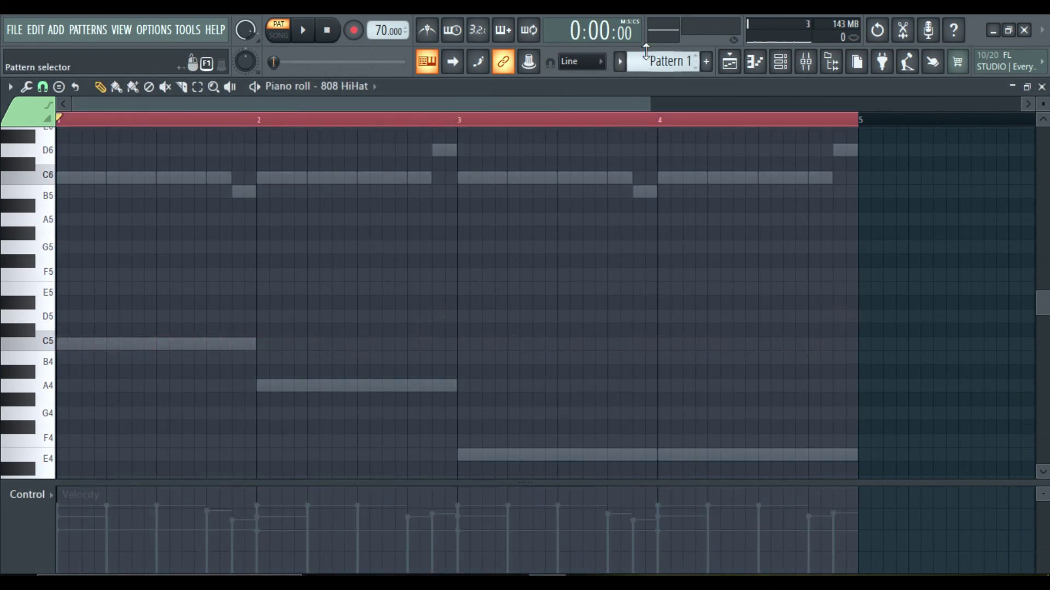
{"action": "left_click_drag", "start_coordinate": [646, 53], "coordinate": [645, 51]}
{"action": "key", "text": "ctrl+v"}
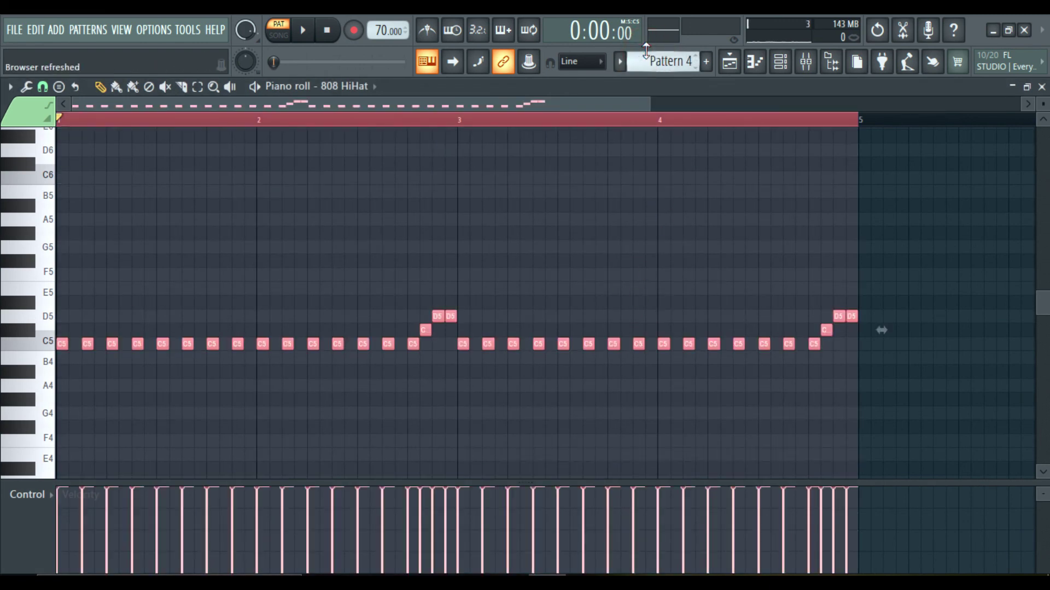
{"action": "left_click", "coordinate": [1042, 85]}
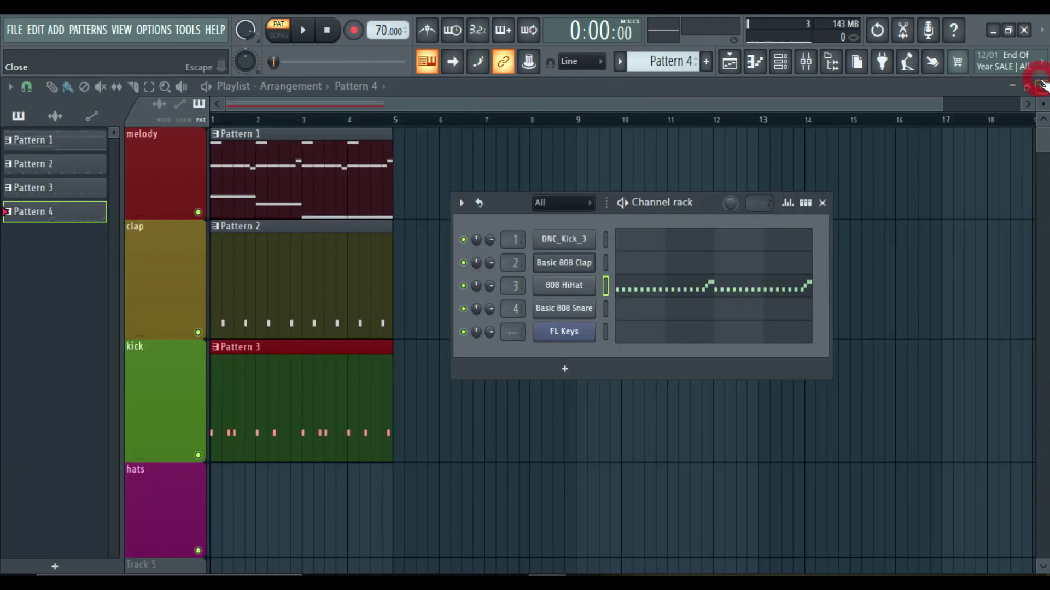
{"action": "left_click", "coordinate": [212, 499]}
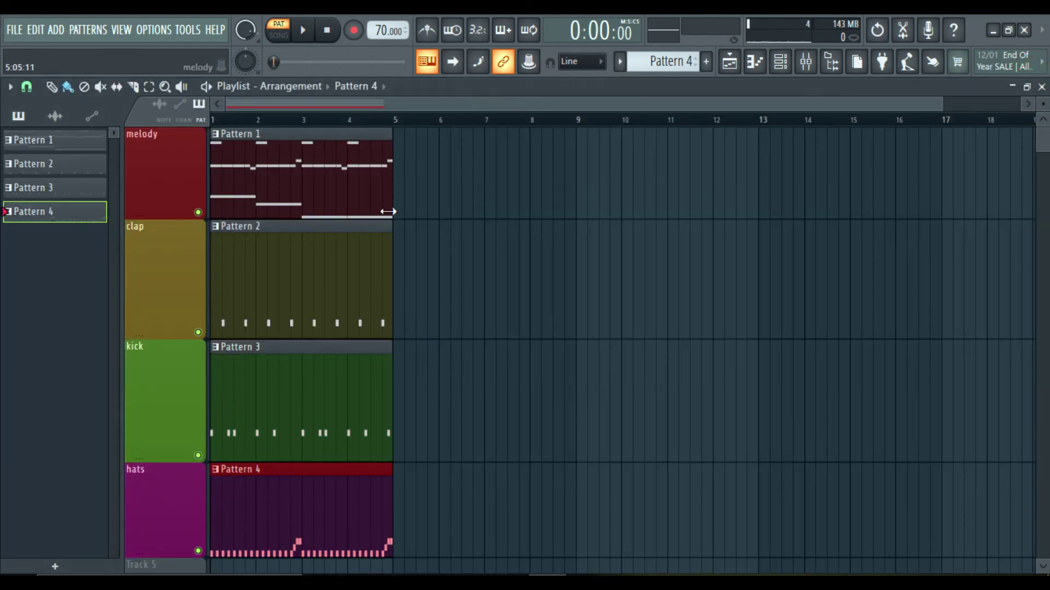
Repeat Patterns 1, 2, 3 and 4 at bar 5 of the melody, clap, kick and hats tracks
{"action": "left_click", "coordinate": [342, 205]}
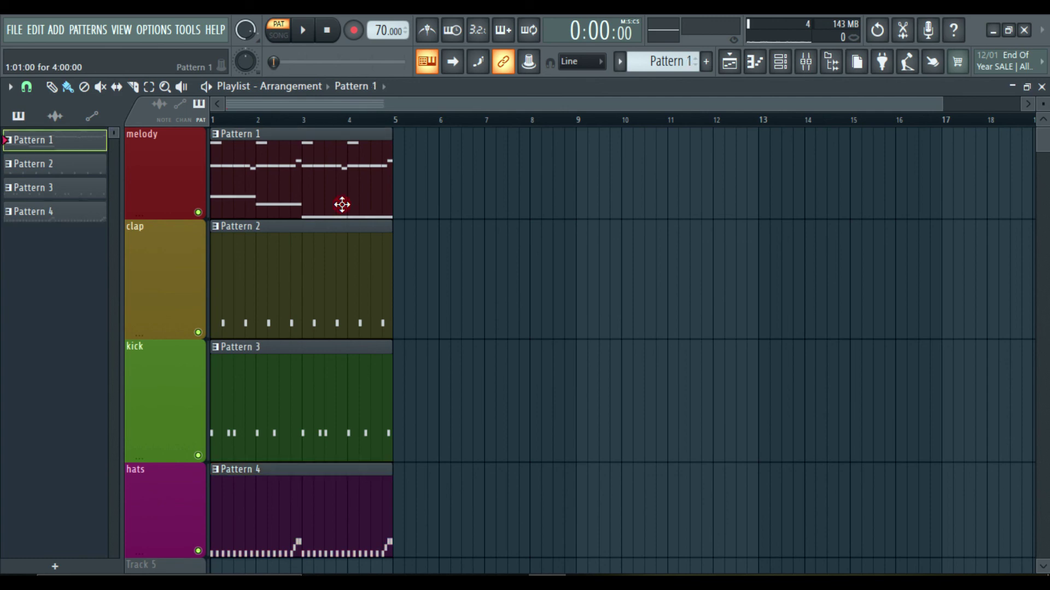
{"action": "left_click", "coordinate": [394, 196]}
{"action": "left_click", "coordinate": [356, 279]}
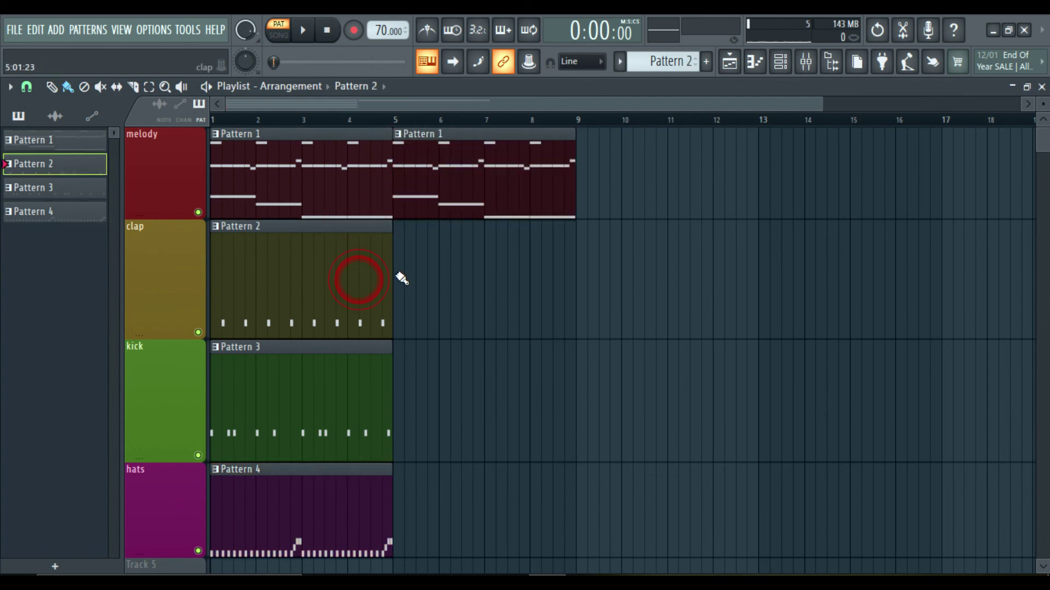
{"action": "left_click", "coordinate": [395, 275]}
{"action": "left_click", "coordinate": [356, 379]}
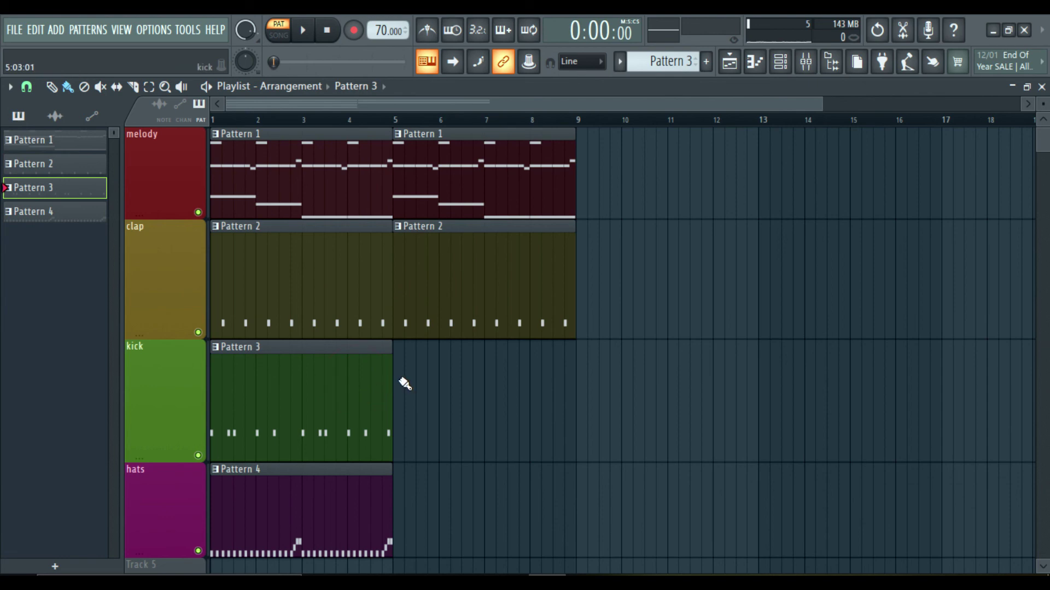
{"action": "left_click", "coordinate": [396, 382]}
{"action": "left_click", "coordinate": [351, 484]}
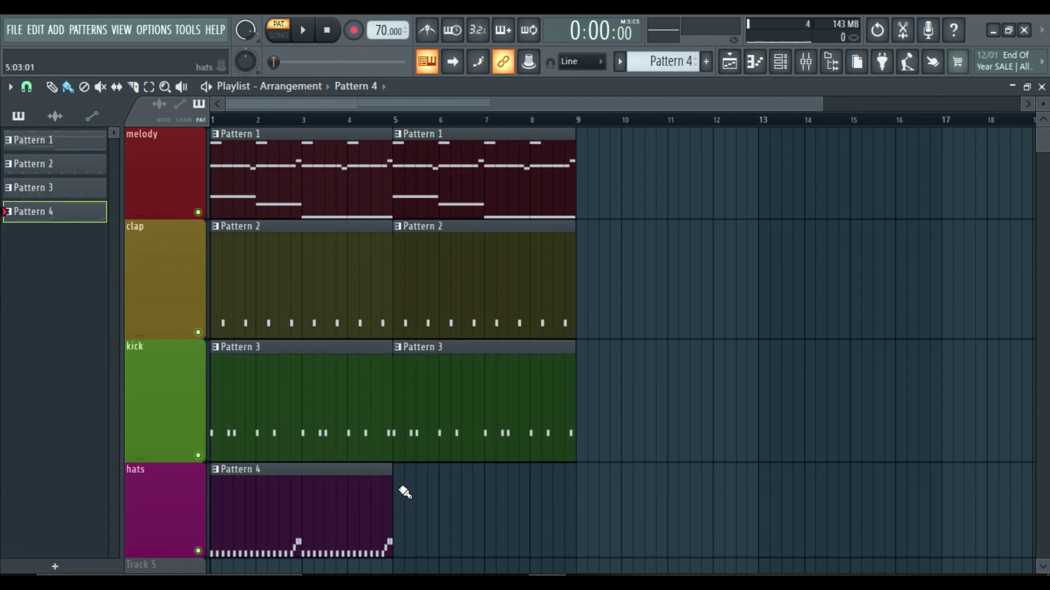
{"action": "left_click", "coordinate": [396, 488]}
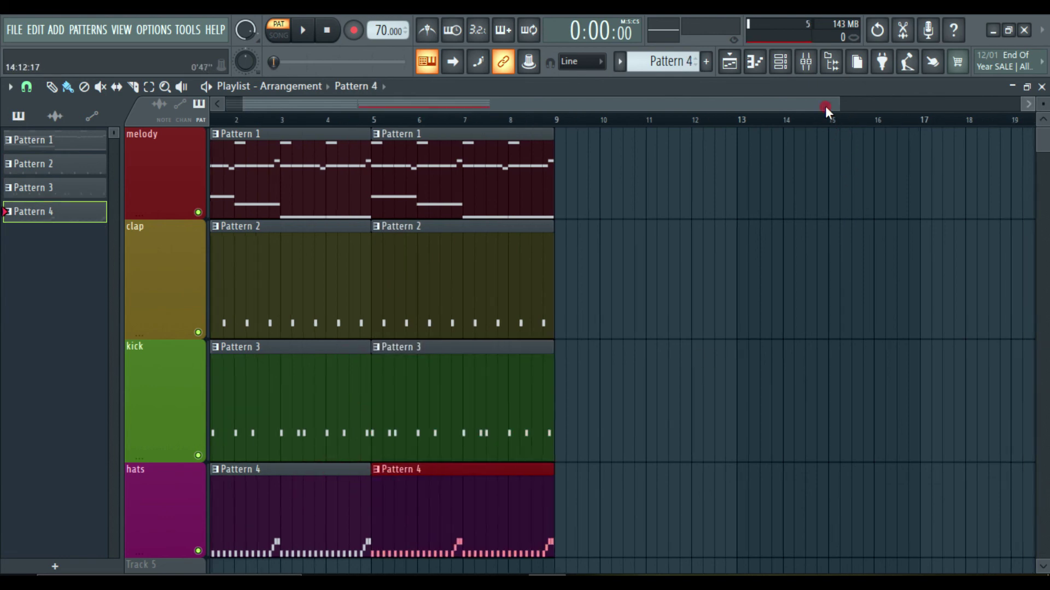
Switch playback to song mode, play the eight-bar arrangement from the start and open the channel rack
{"action": "left_click_drag", "start_coordinate": [824, 106], "coordinate": [495, 120]}
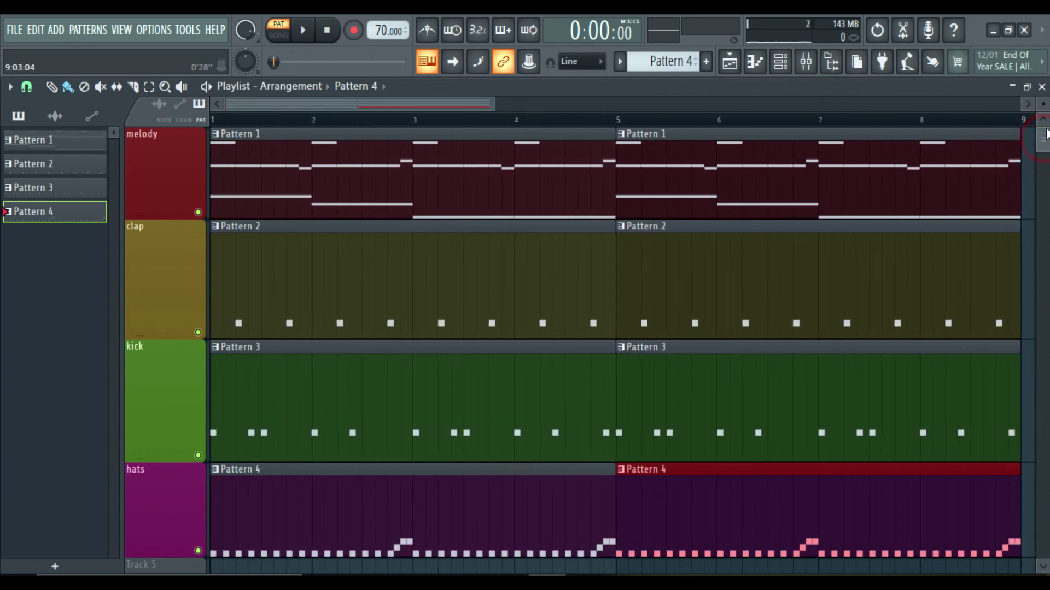
{"action": "mouse_move", "coordinate": [1046, 134]}
{"action": "left_mouse_down"}
{"action": "mouse_move", "coordinate": [1048, 145]}
{"action": "mouse_move", "coordinate": [1048, 127]}
{"action": "left_mouse_up"}
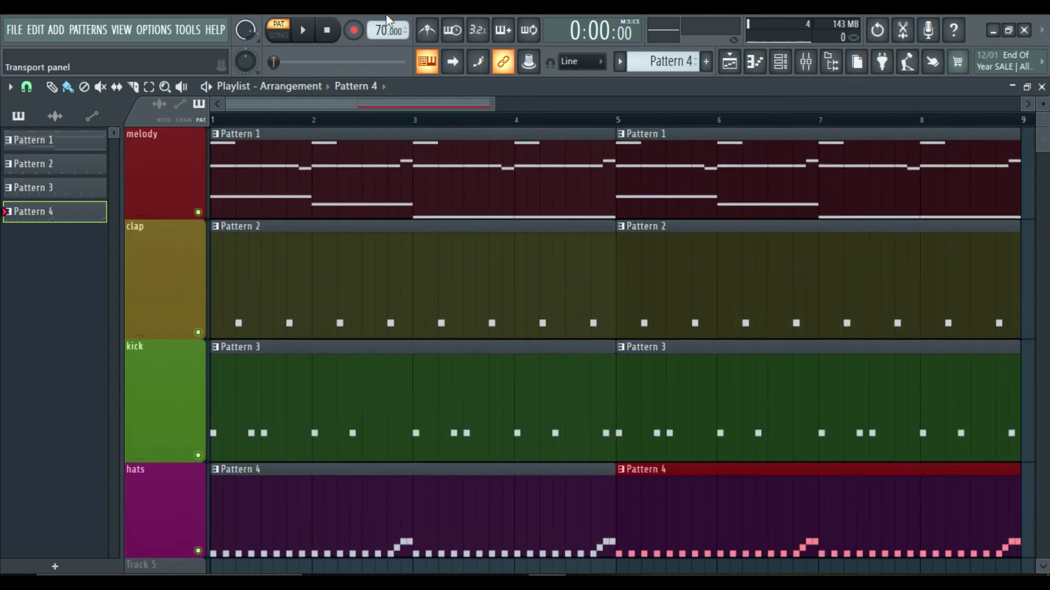
{"action": "left_click", "coordinate": [280, 36]}
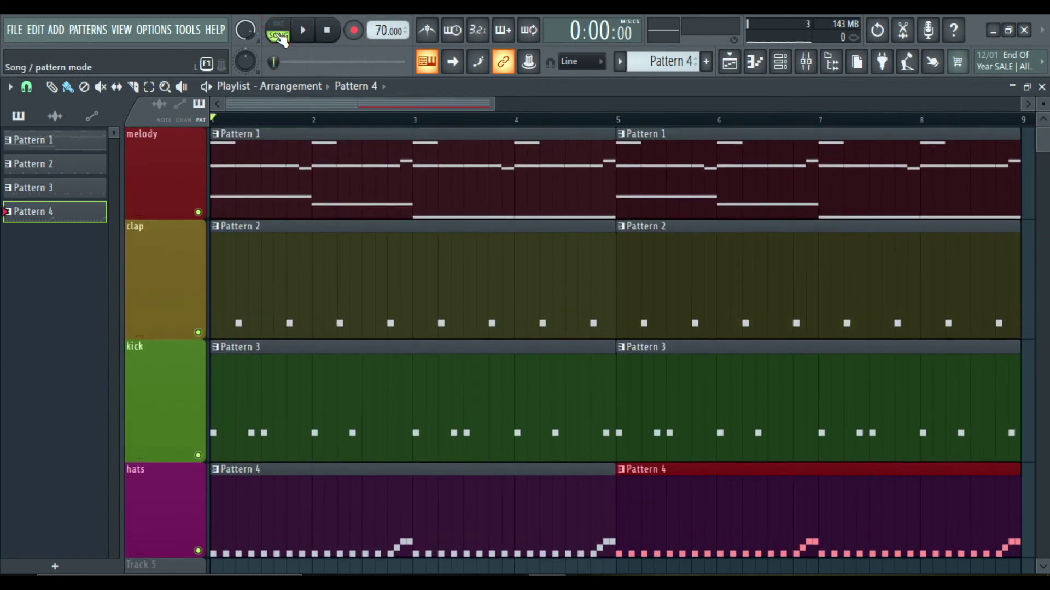
{"action": "key", "text": "space"}
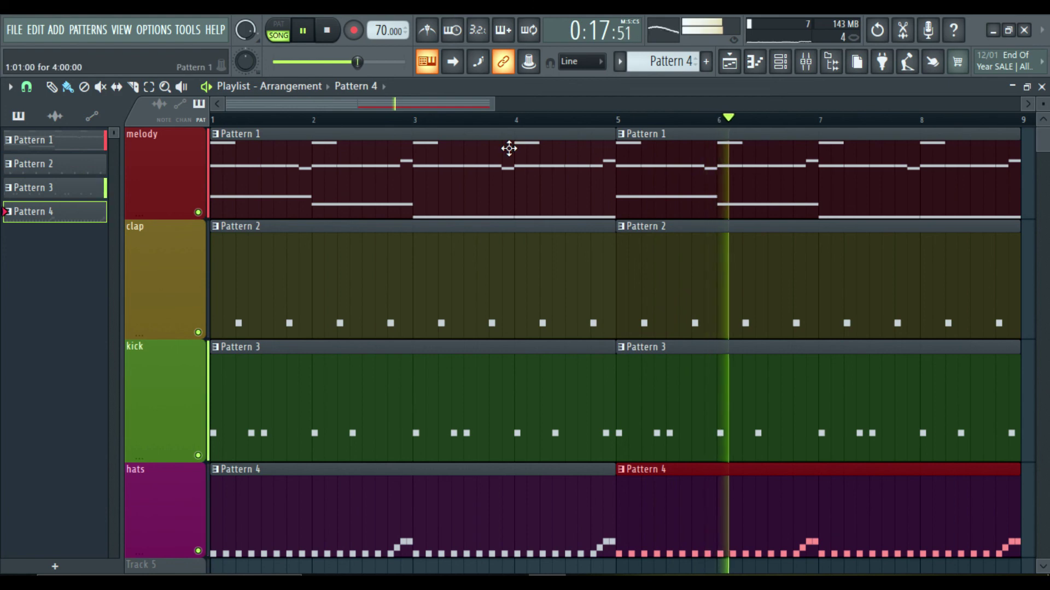
{"action": "left_click", "coordinate": [781, 62]}
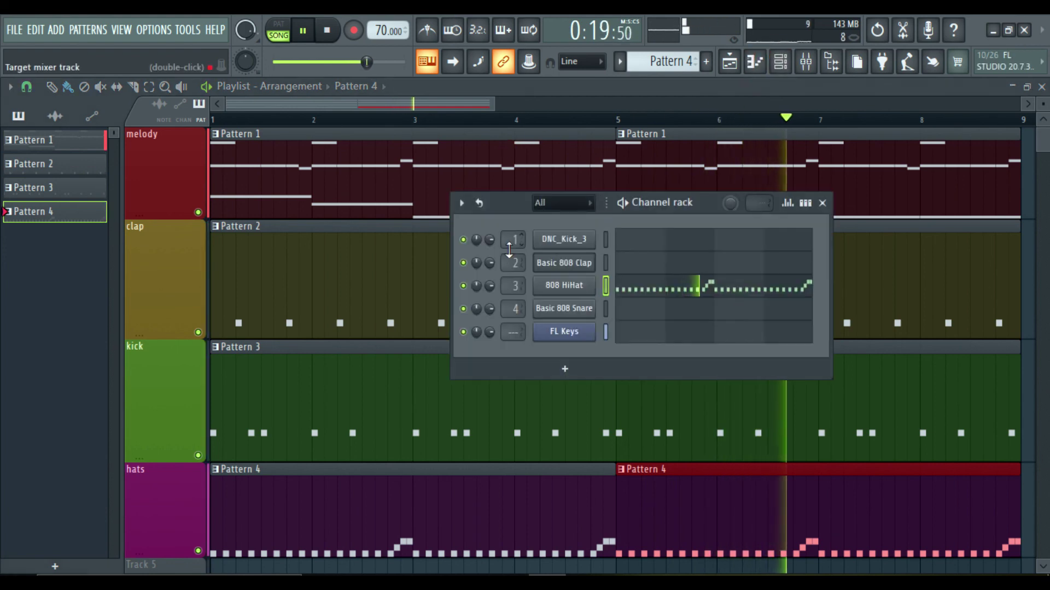